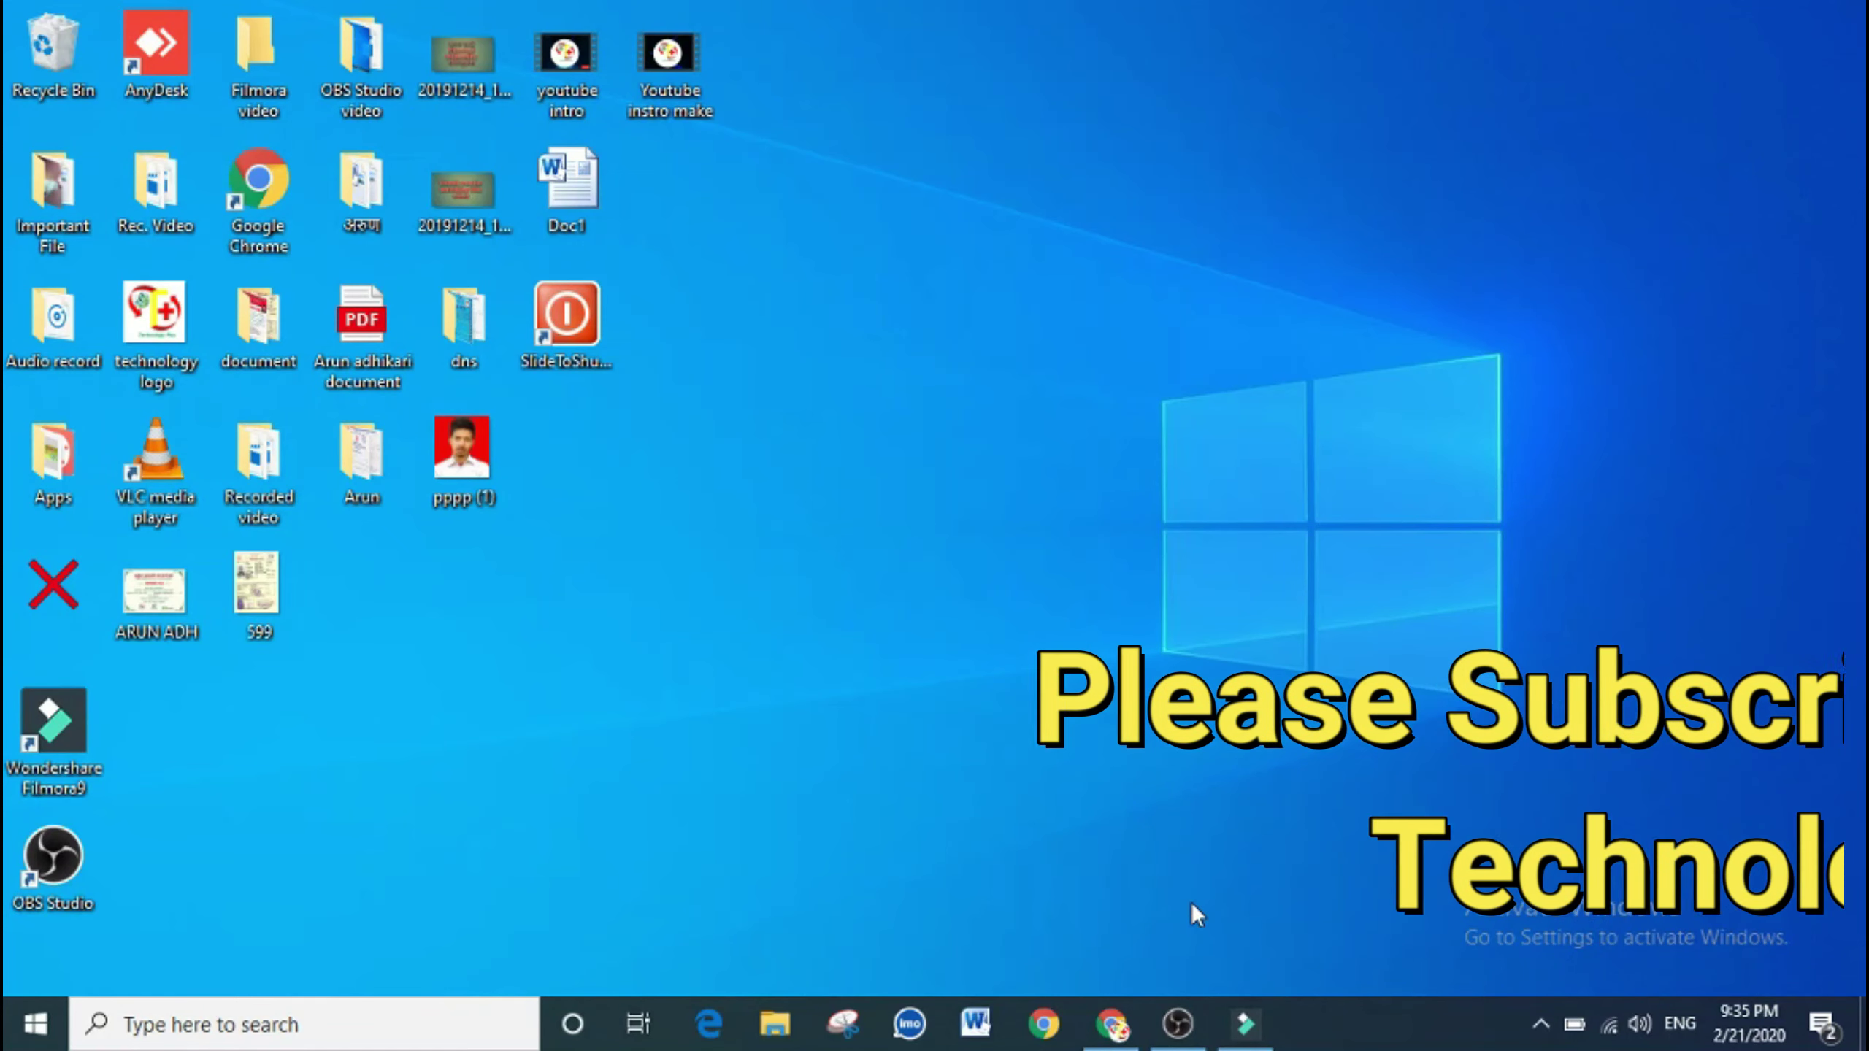
- Restore the Gmail browser window and open the quick settings gear menu
{"action": "left_click", "coordinate": [1111, 1023]}
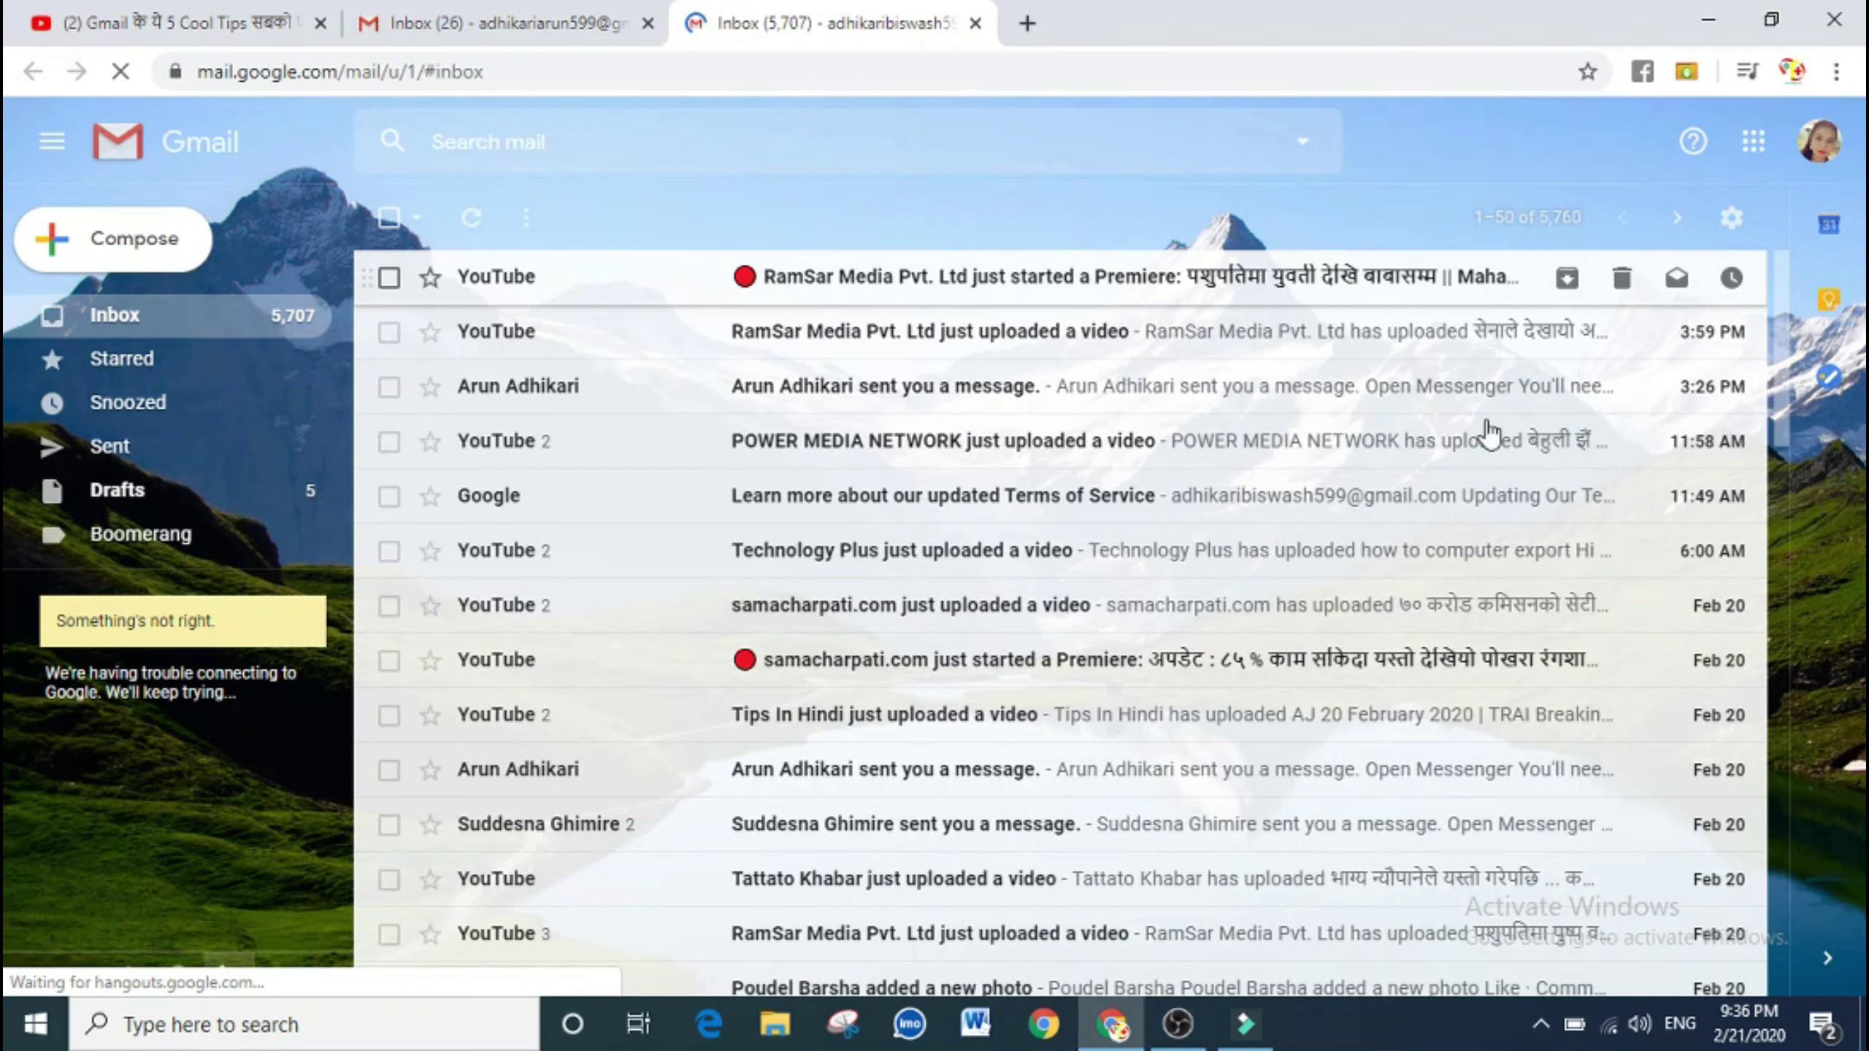
{"action": "left_click", "coordinate": [1732, 219]}
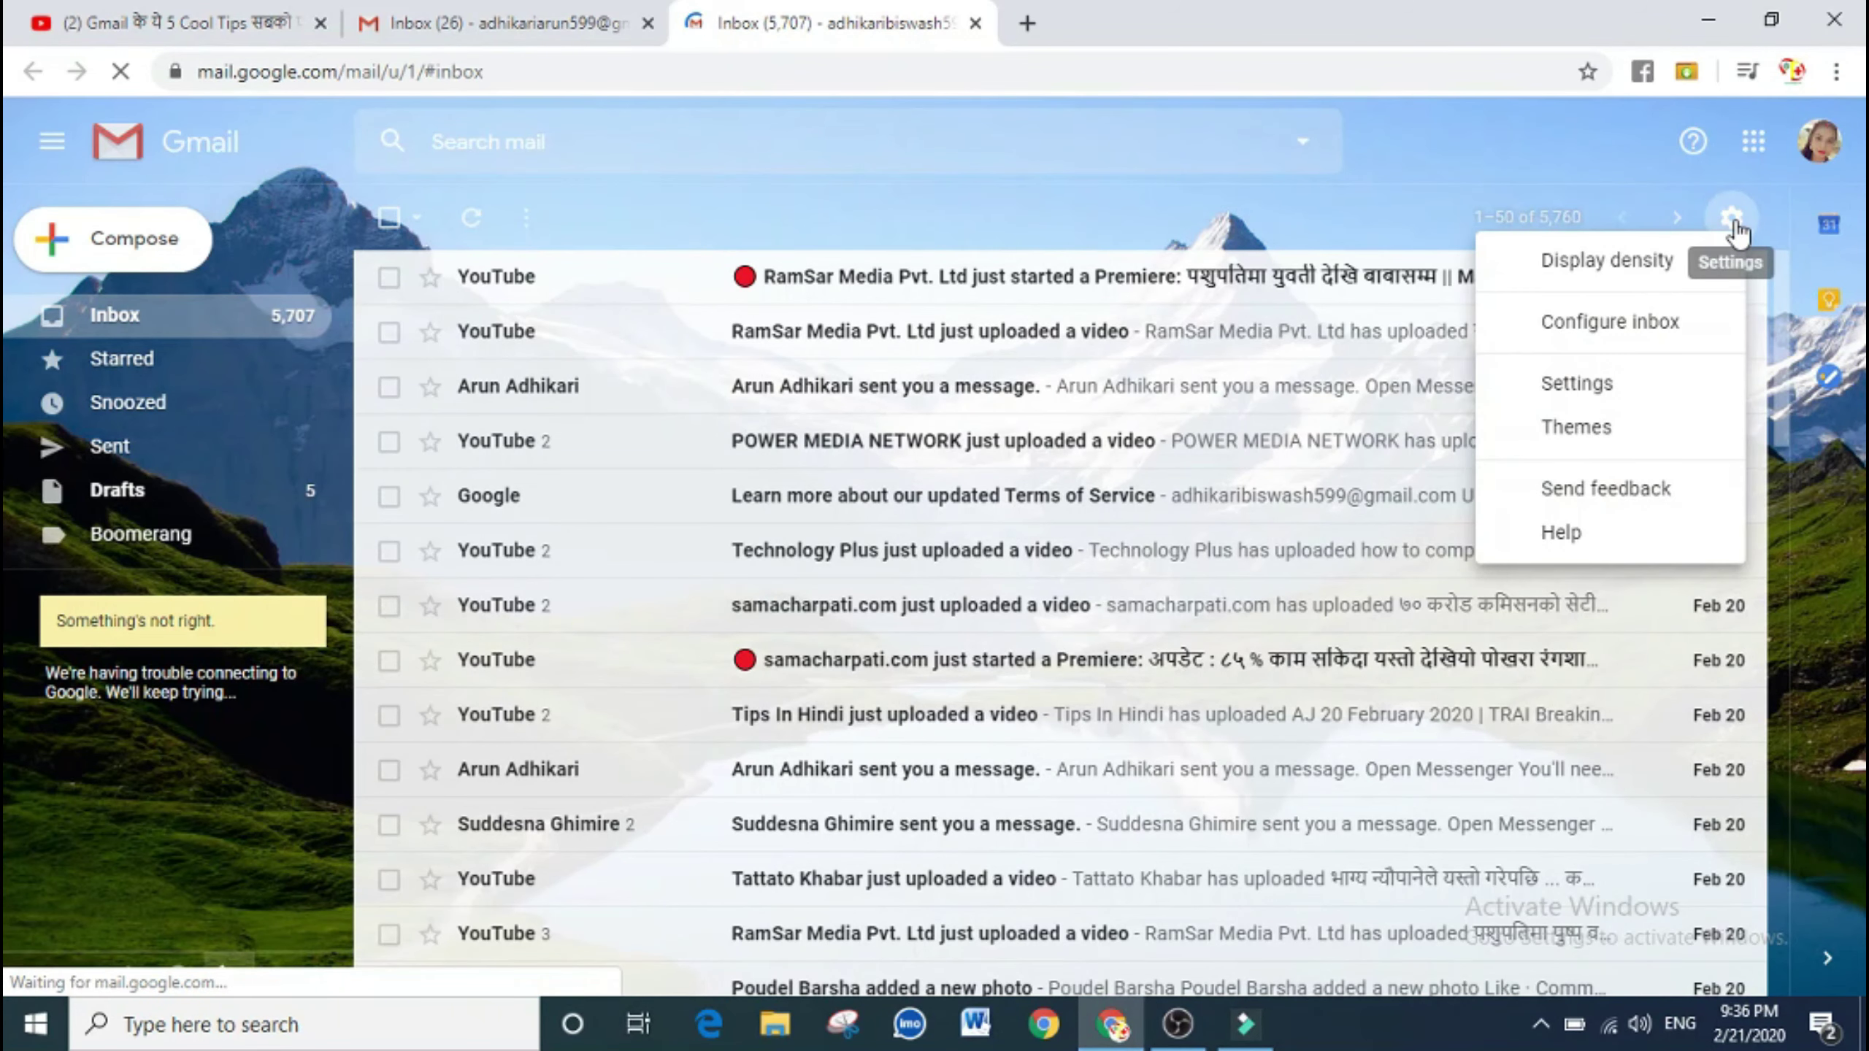
- Open the full Gmail settings page and find the Undo Send option
{"action": "left_click", "coordinate": [1597, 385]}
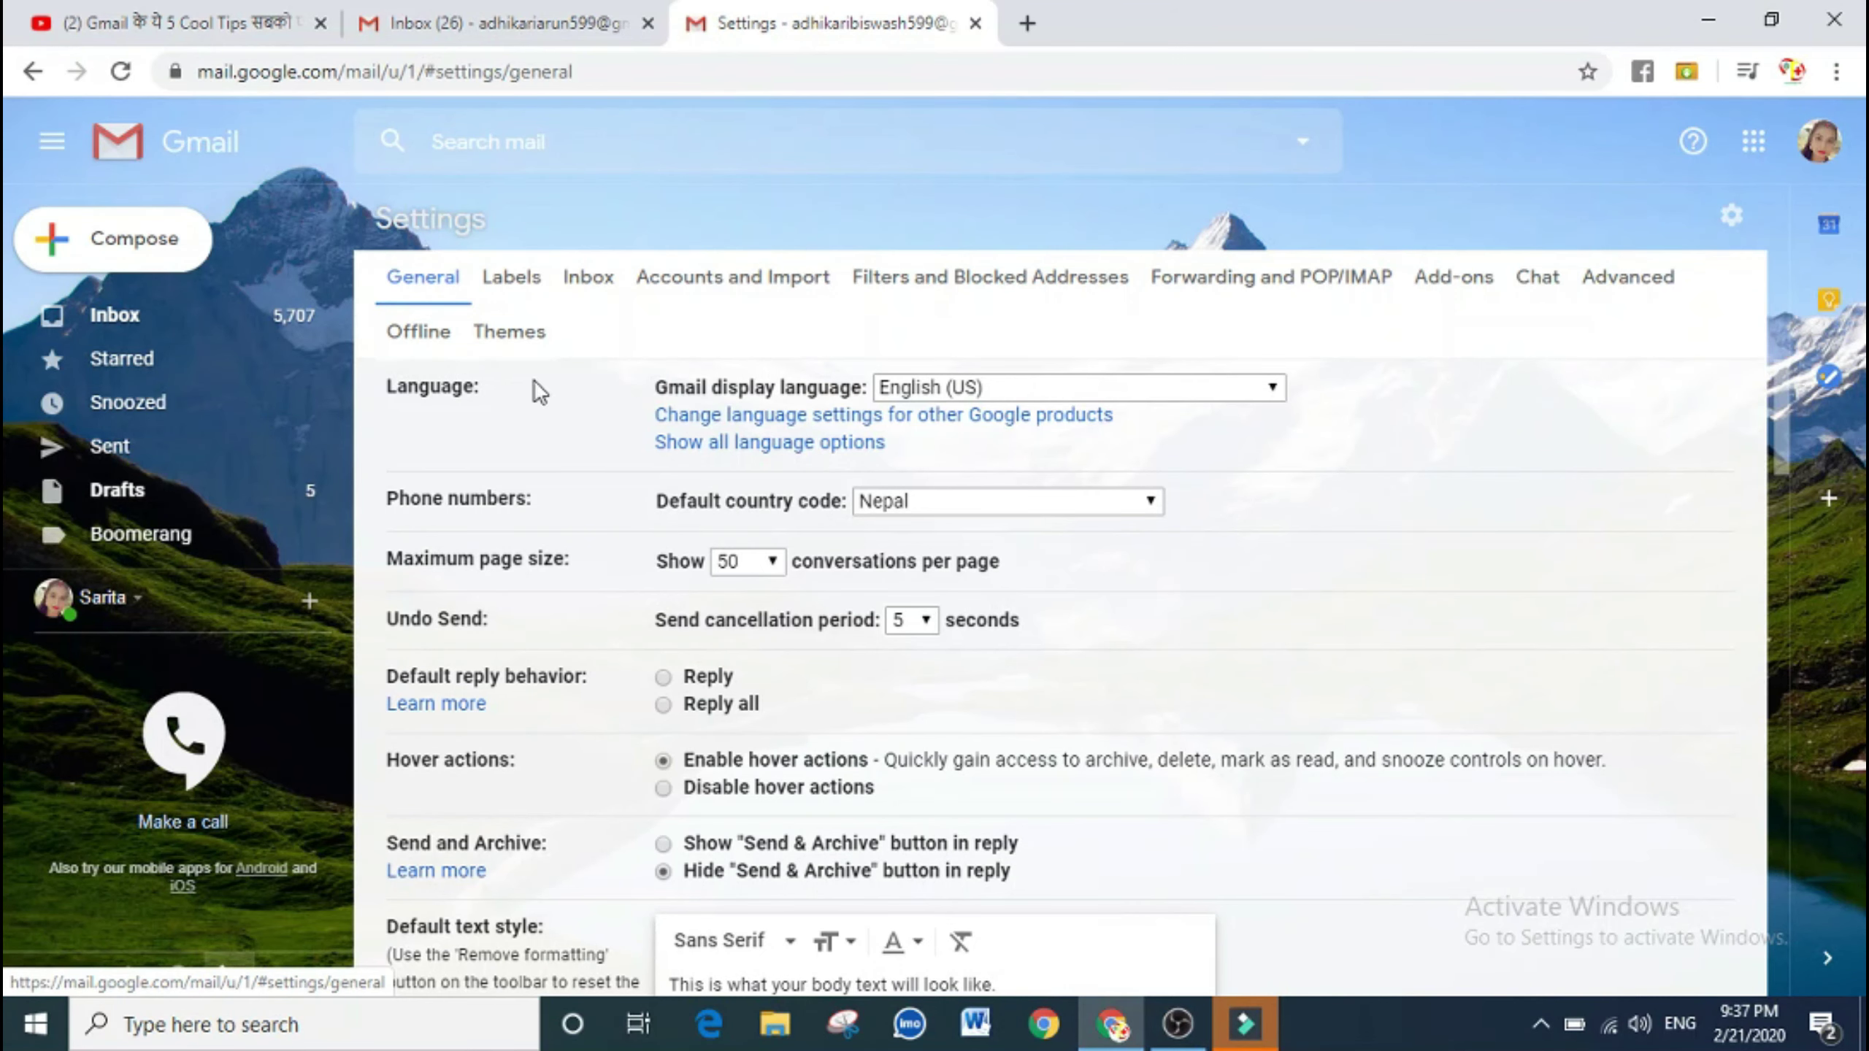
{"action": "scroll", "coordinate": [559, 409], "scroll_direction": "down", "scroll_amount": 2}
{"action": "scroll", "coordinate": [560, 441], "scroll_direction": "down", "scroll_amount": 4}
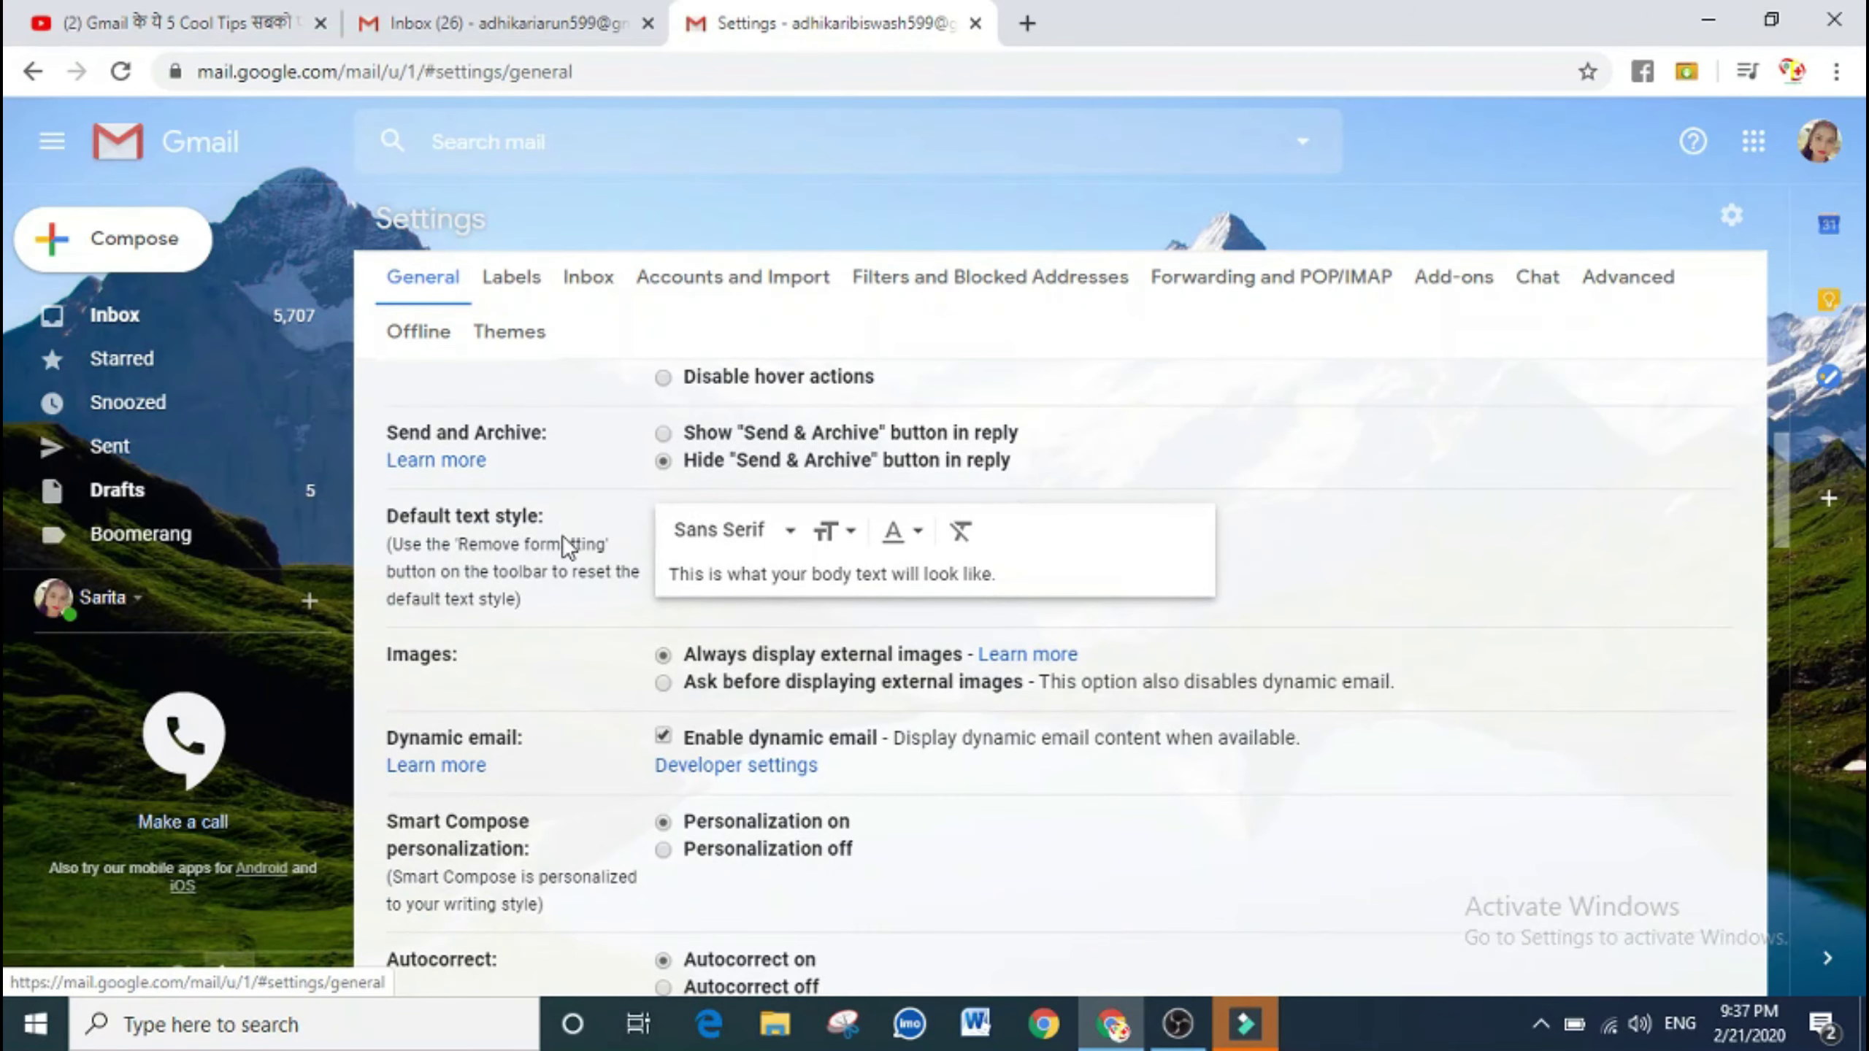
{"action": "scroll", "coordinate": [562, 534], "scroll_direction": "down", "scroll_amount": 3}
{"action": "scroll", "coordinate": [559, 555], "scroll_direction": "down", "scroll_amount": 3}
{"action": "scroll", "coordinate": [556, 557], "scroll_direction": "down", "scroll_amount": 3}
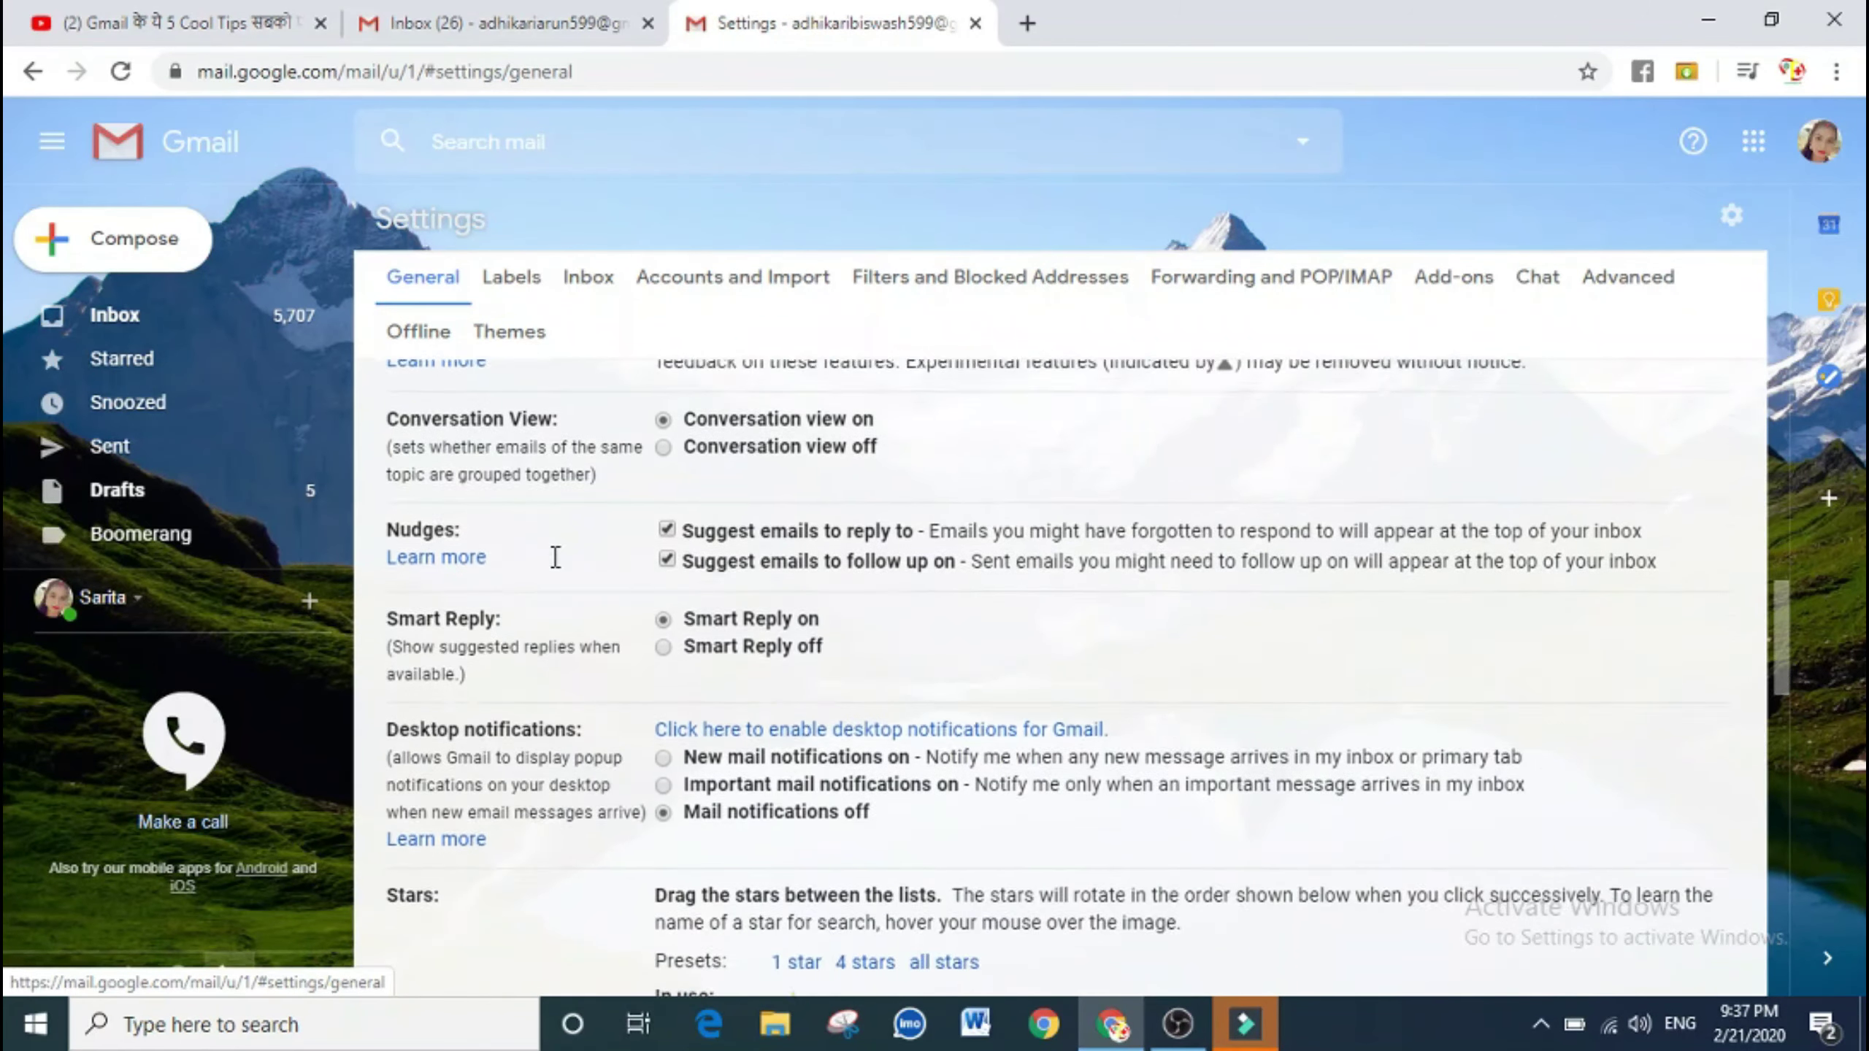
{"action": "scroll", "coordinate": [555, 559], "scroll_direction": "down", "scroll_amount": 3}
{"action": "scroll", "coordinate": [555, 560], "scroll_direction": "up", "scroll_amount": 10}
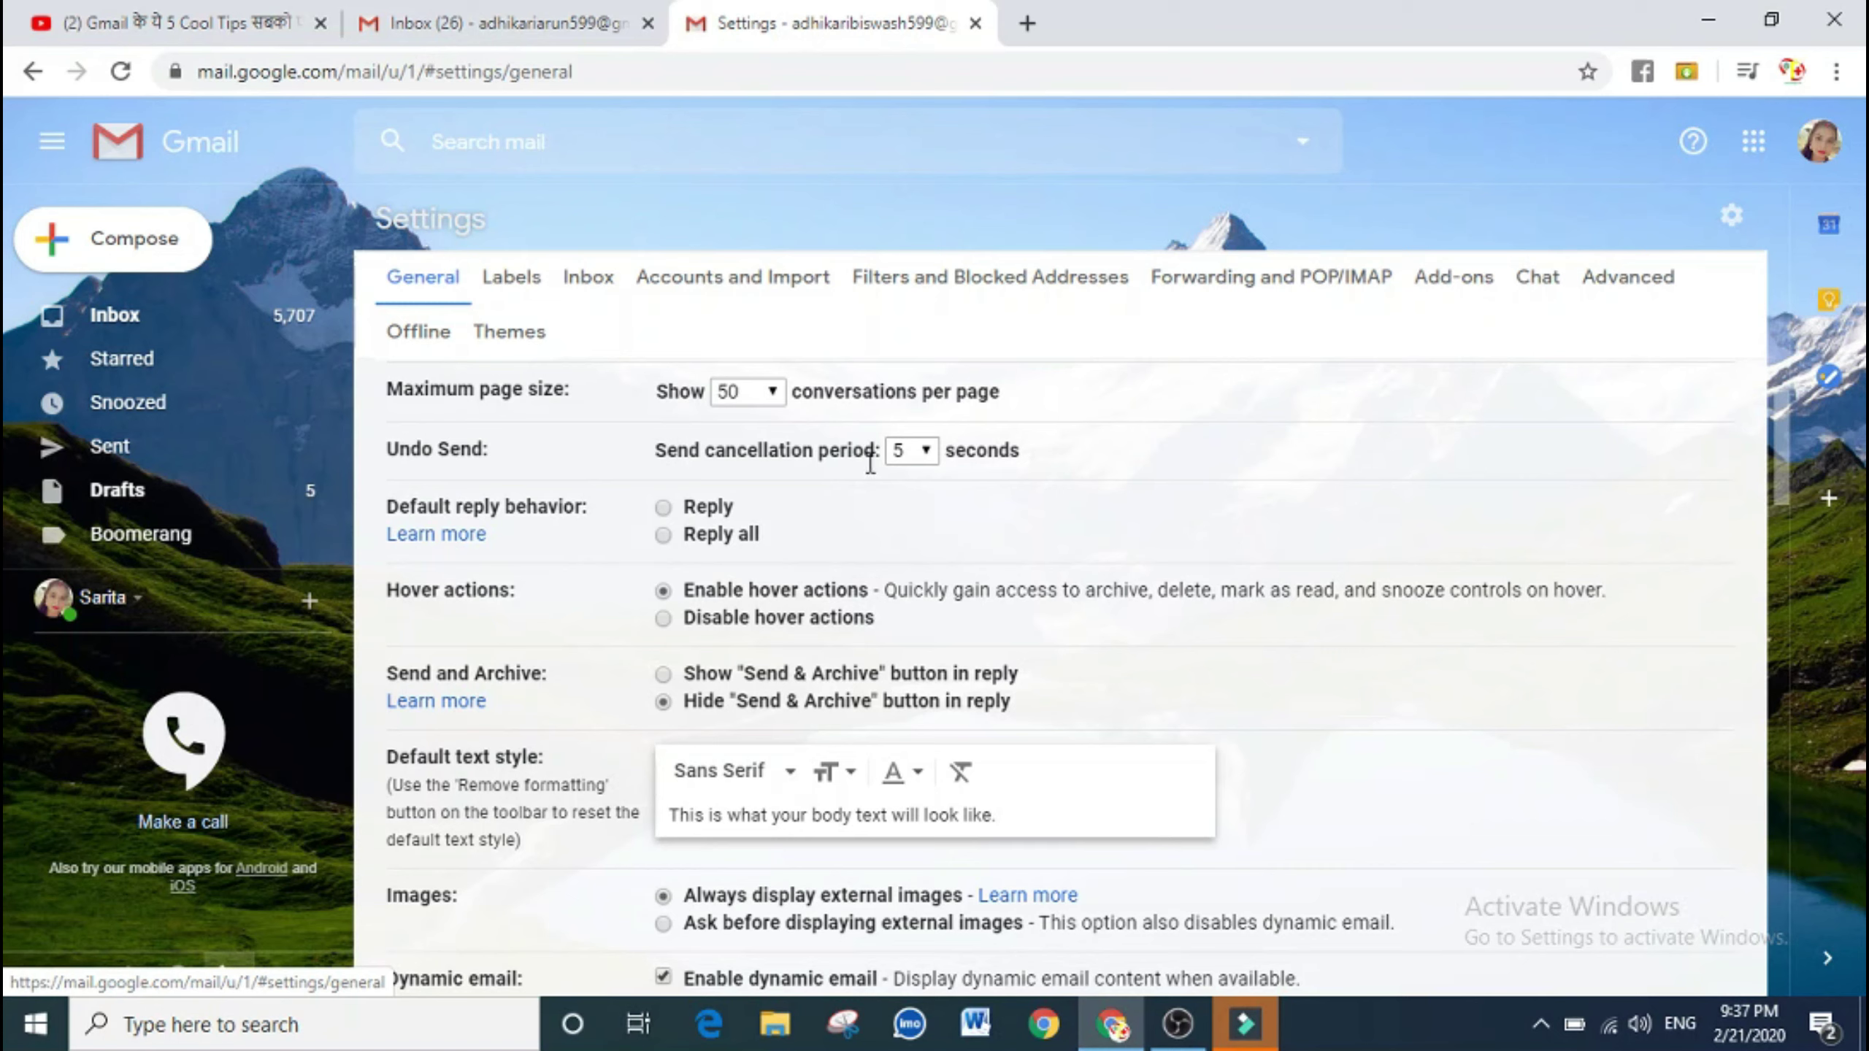
- Set the send cancellation period to 30 seconds and save the changes
{"action": "left_click", "coordinate": [926, 451]}
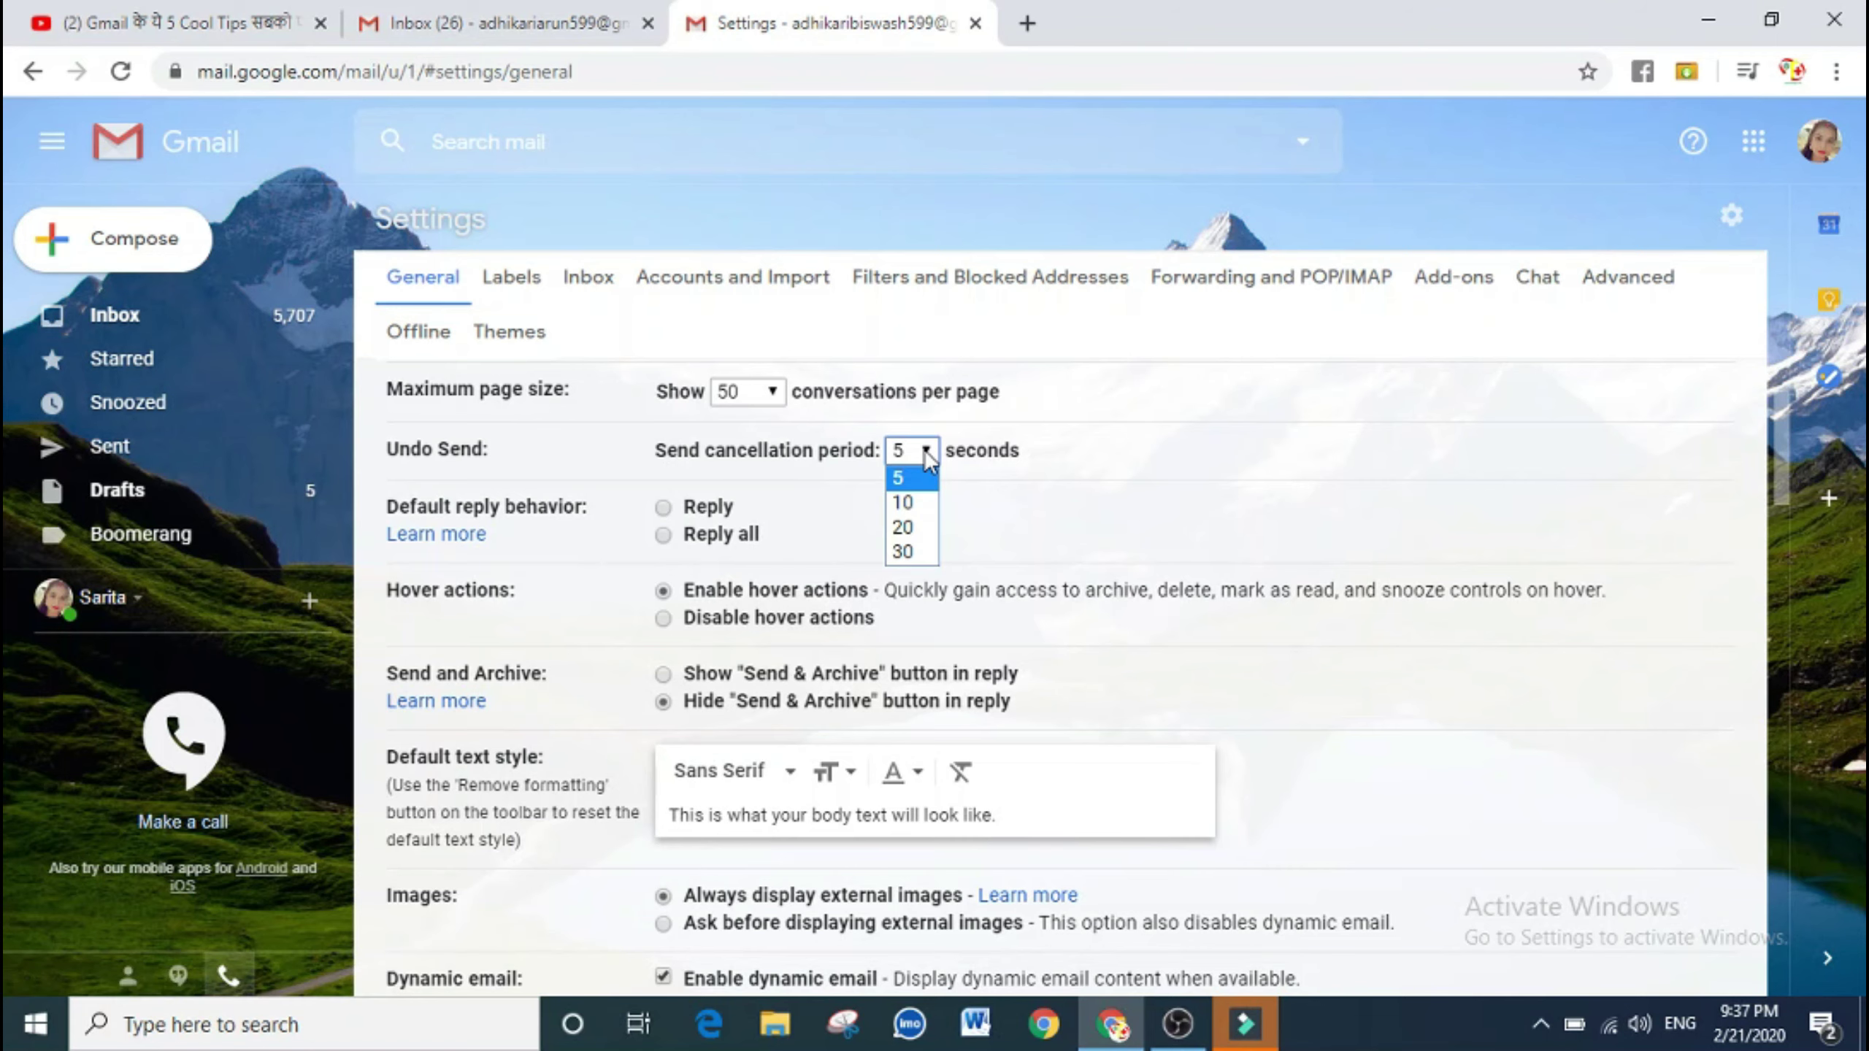
{"action": "left_click", "coordinate": [915, 552]}
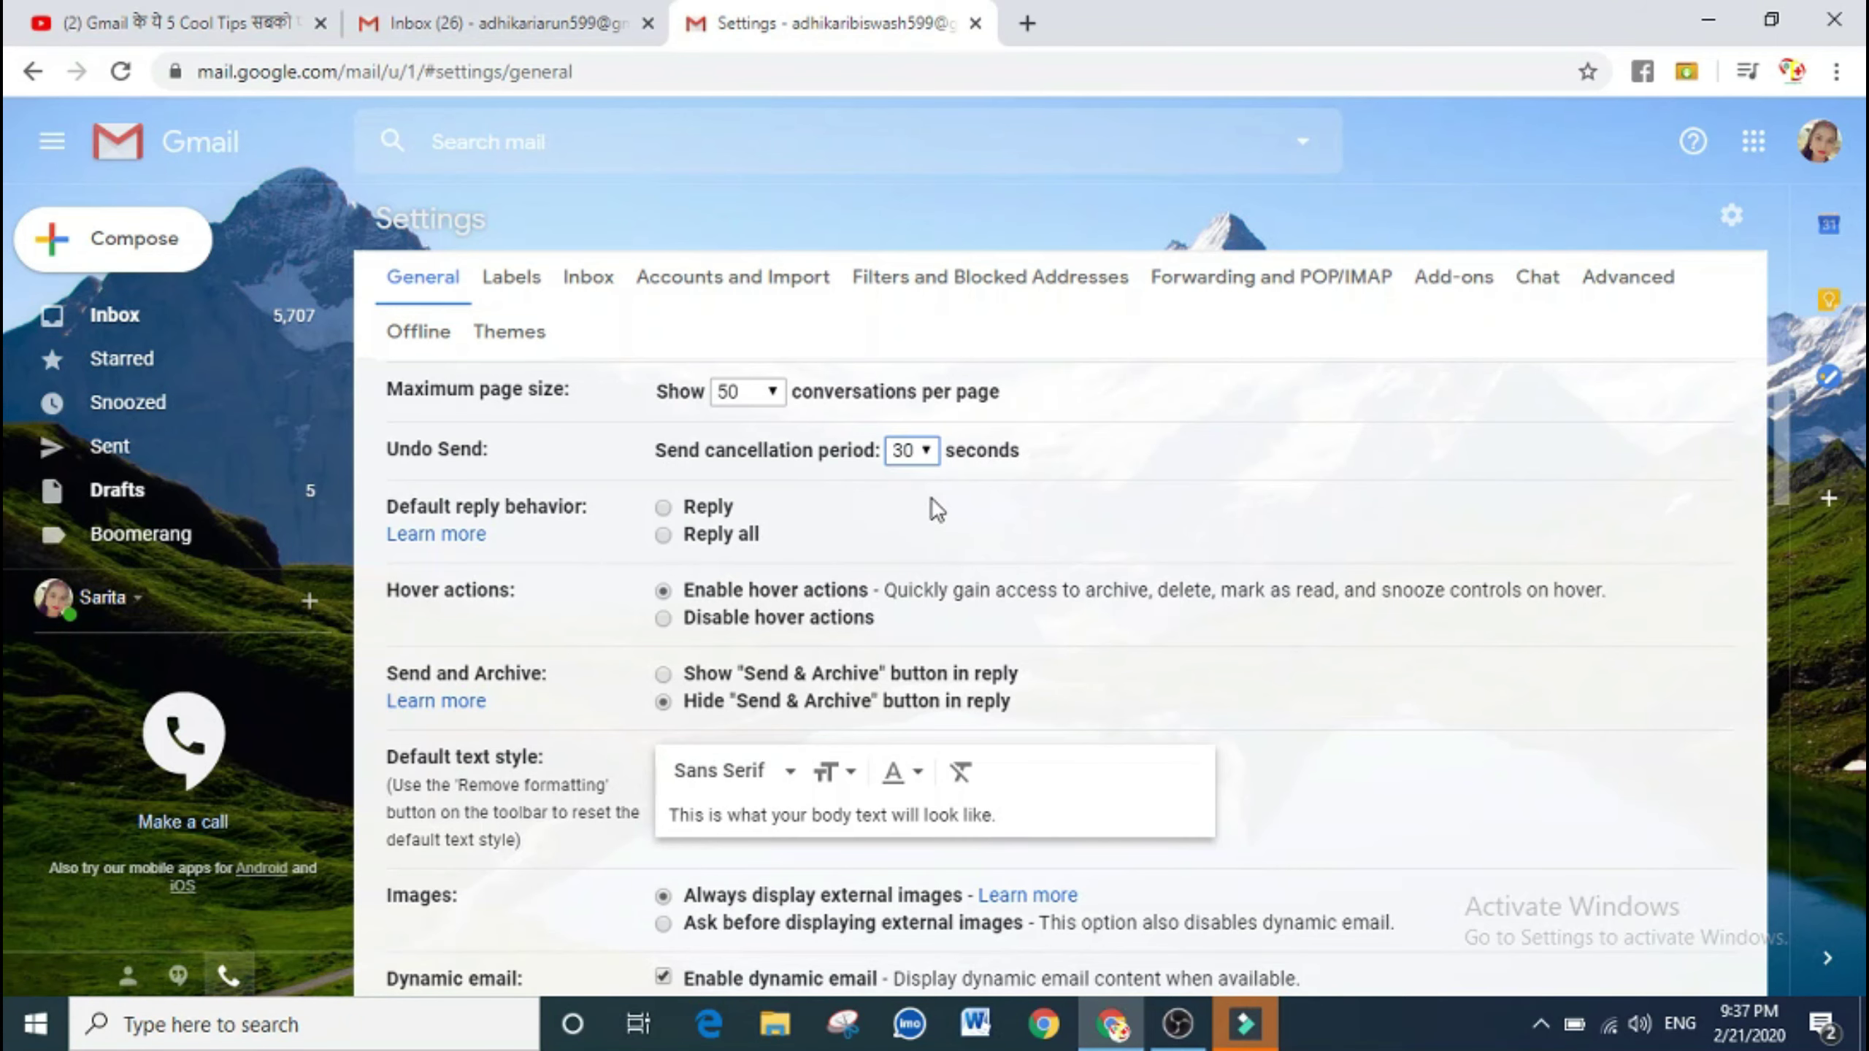
{"action": "scroll", "coordinate": [958, 591], "scroll_direction": "down", "scroll_amount": 5}
{"action": "scroll", "coordinate": [855, 666], "scroll_direction": "down", "scroll_amount": 5}
{"action": "scroll", "coordinate": [855, 663], "scroll_direction": "down", "scroll_amount": 5}
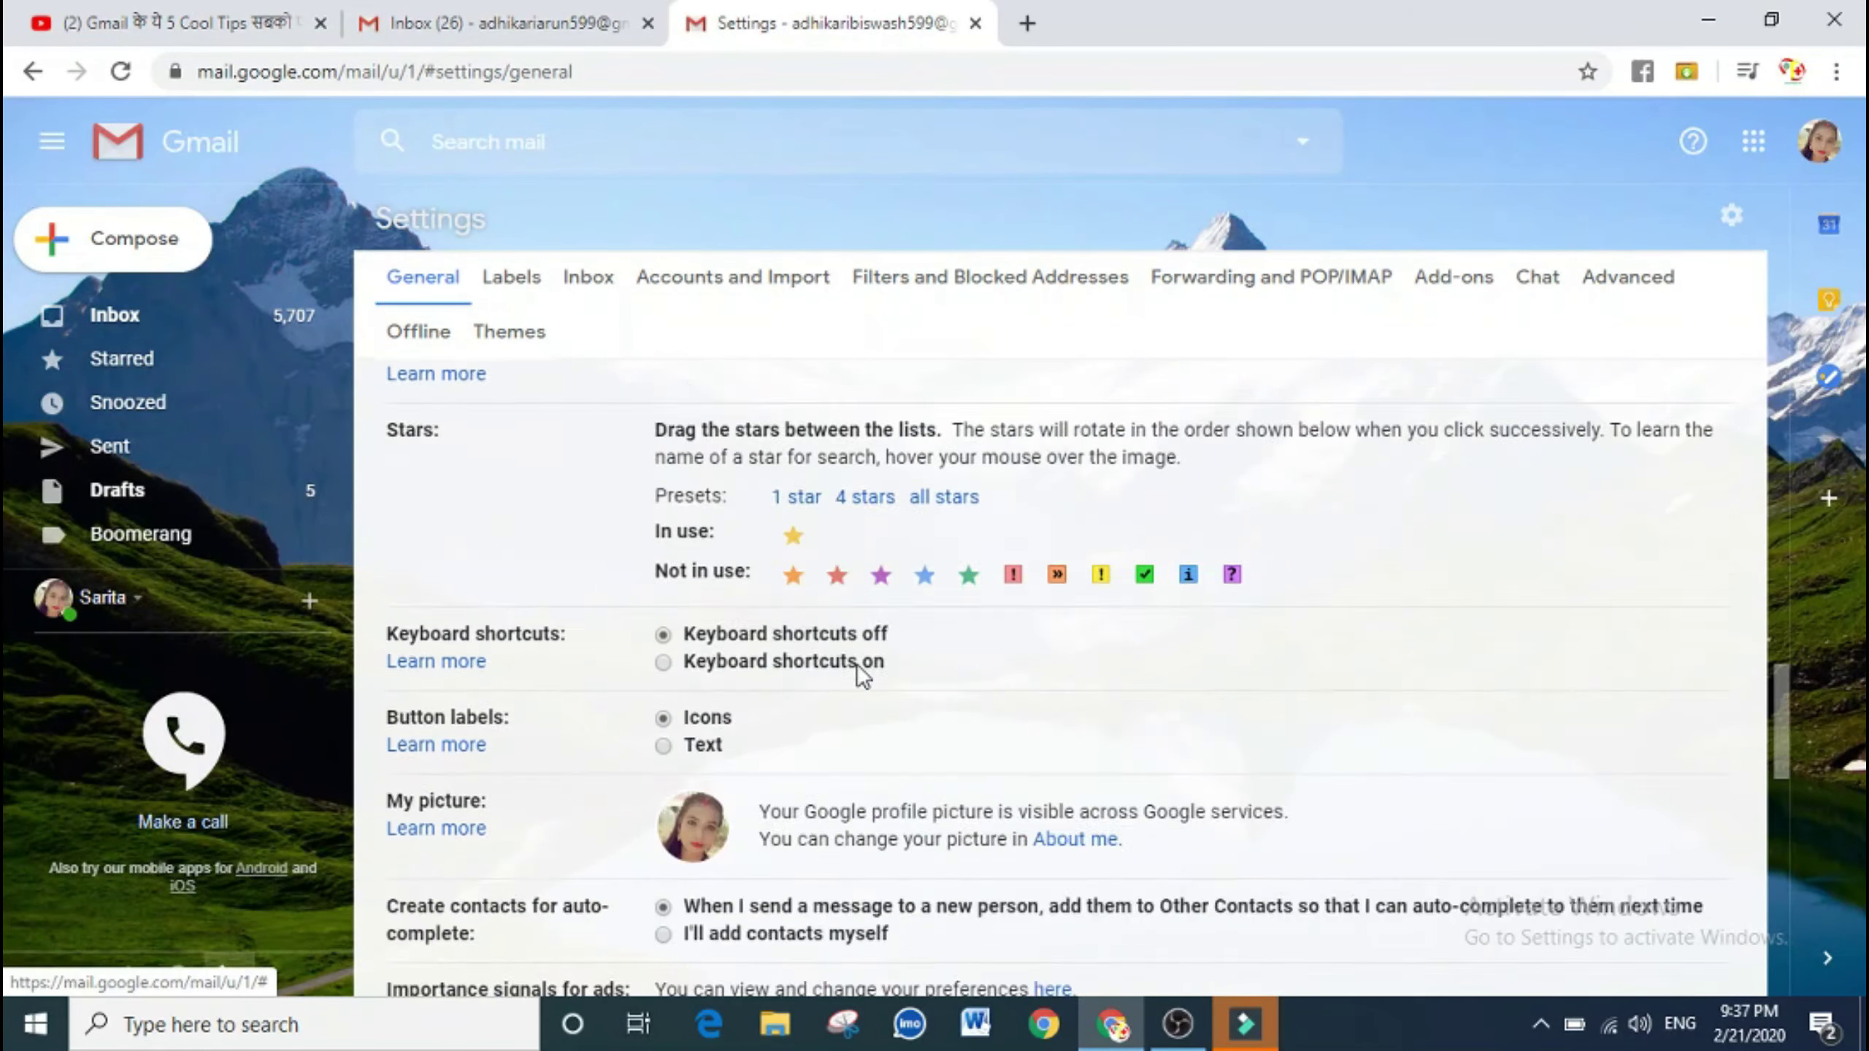
{"action": "scroll", "coordinate": [856, 664], "scroll_direction": "down", "scroll_amount": 5}
{"action": "scroll", "coordinate": [855, 673], "scroll_direction": "down", "scroll_amount": 10}
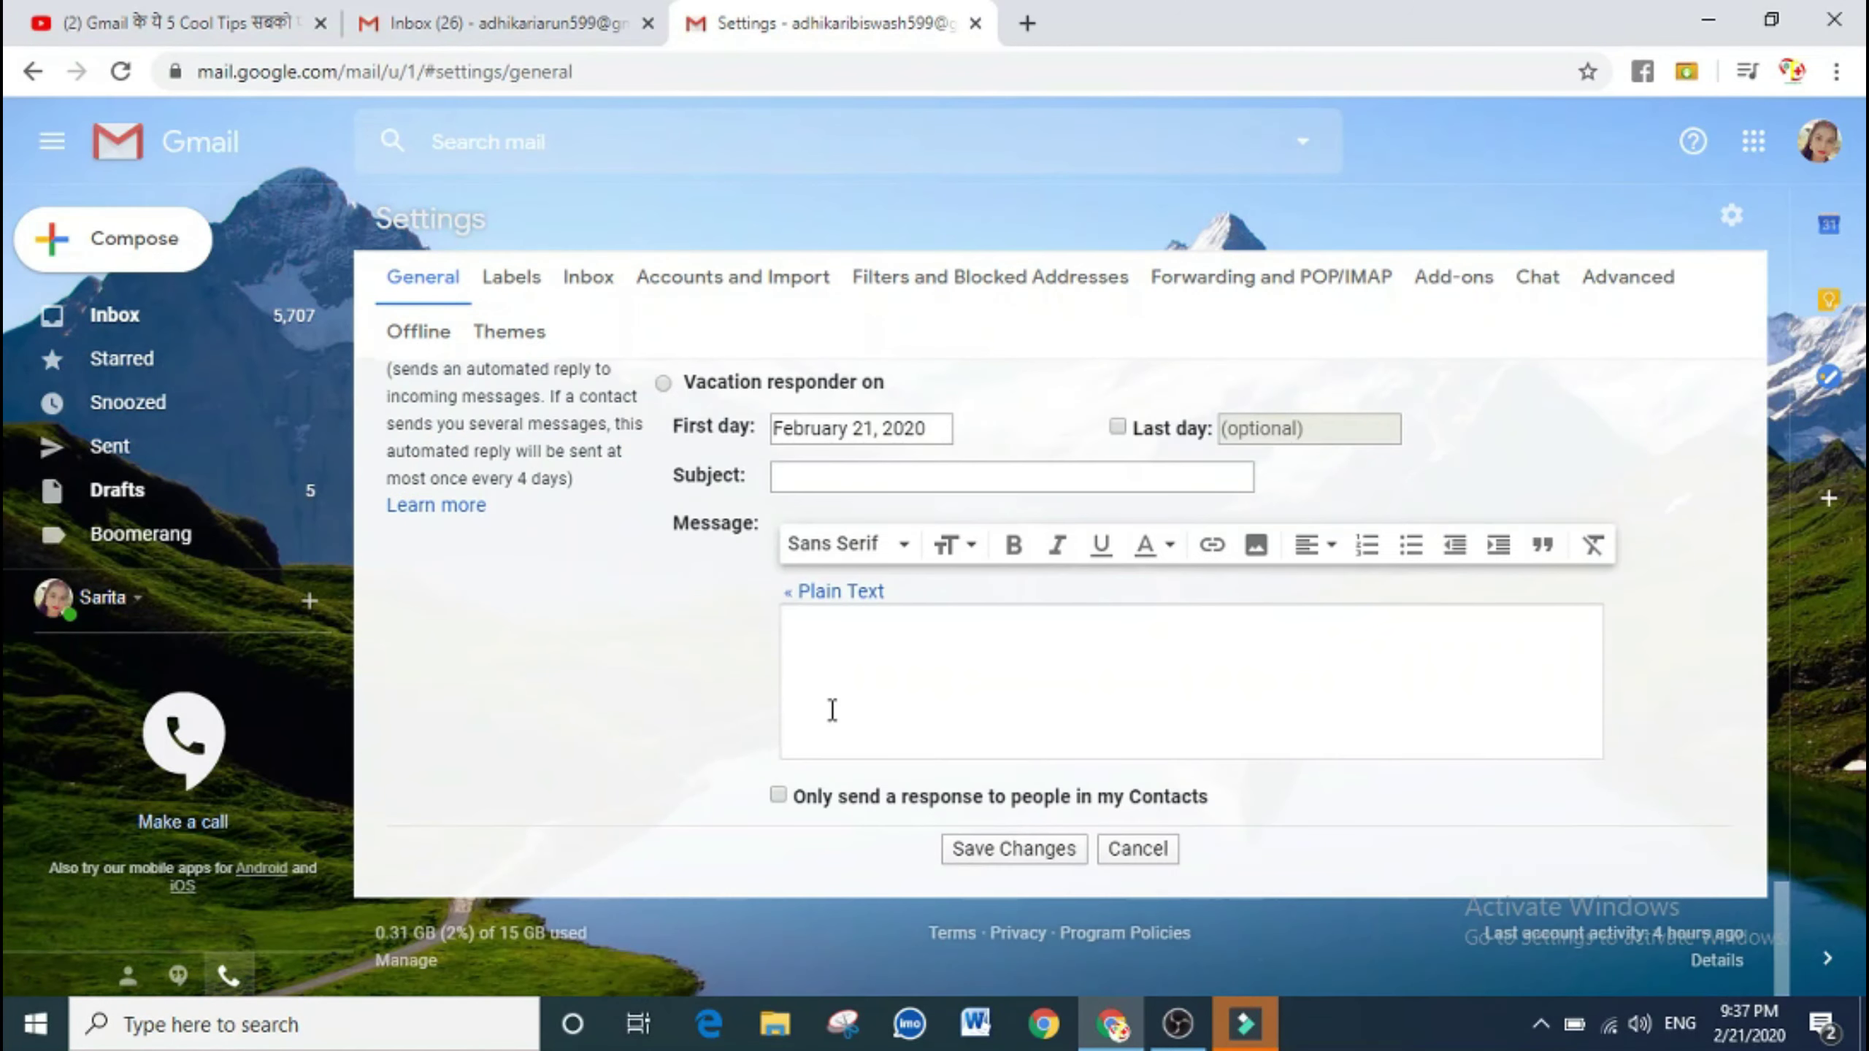
{"action": "left_click", "coordinate": [1030, 849]}
{"action": "type", "text": "a"}
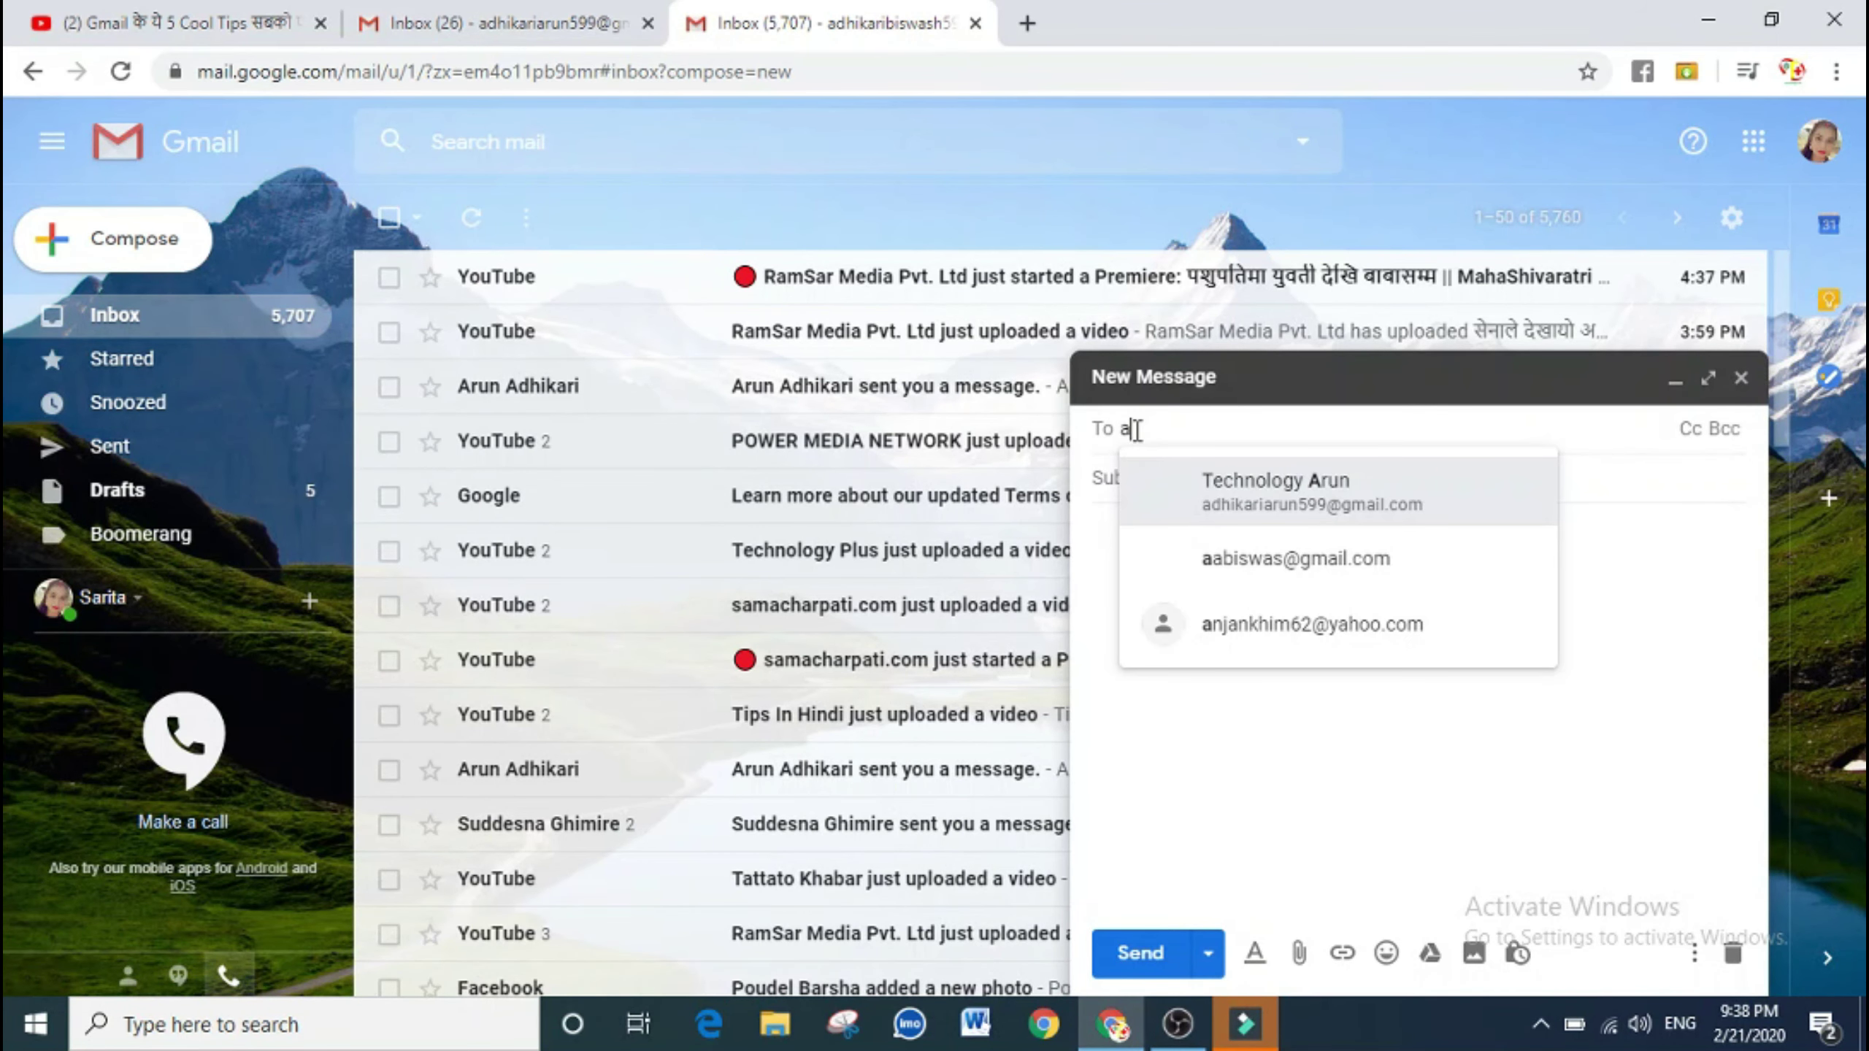
- Send a test email reading 'hello' to the suggested saved contact
{"action": "left_click", "coordinate": [1348, 506]}
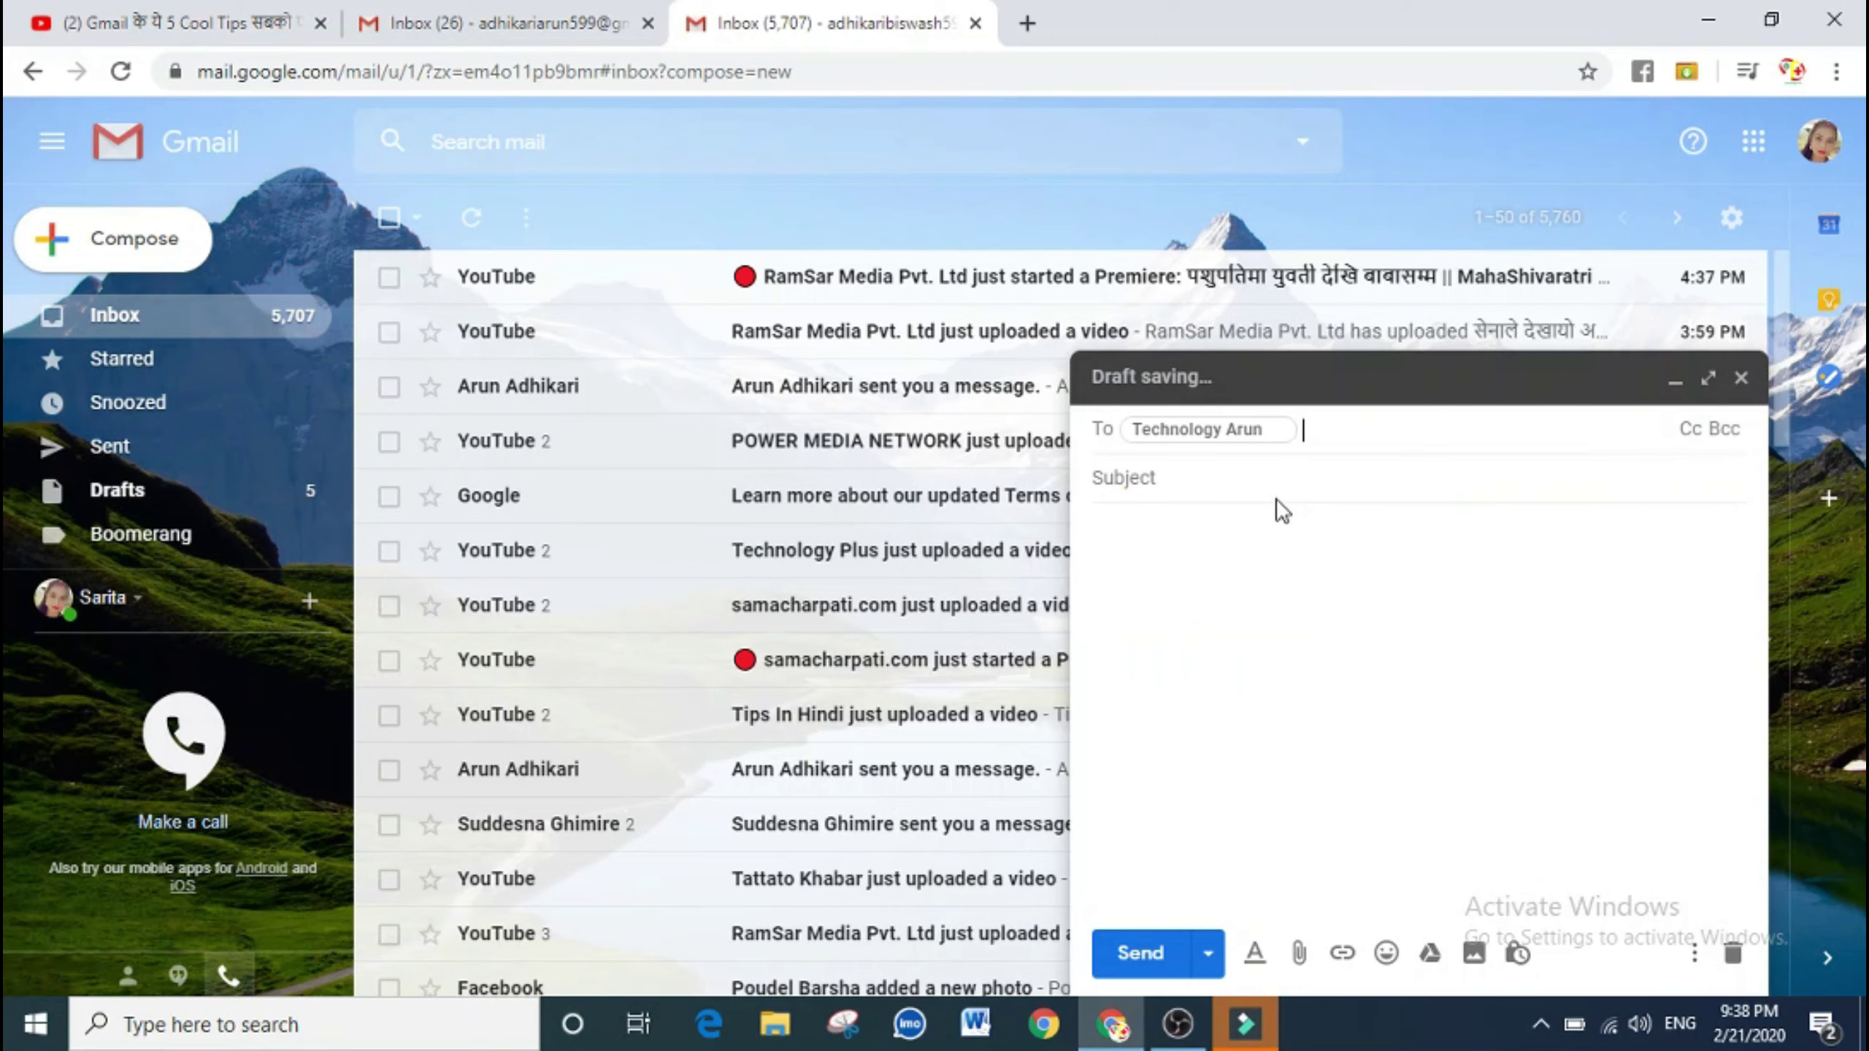
{"action": "left_click", "coordinate": [1203, 541]}
{"action": "type", "text": "hello"}
{"action": "left_click", "coordinate": [1139, 952]}
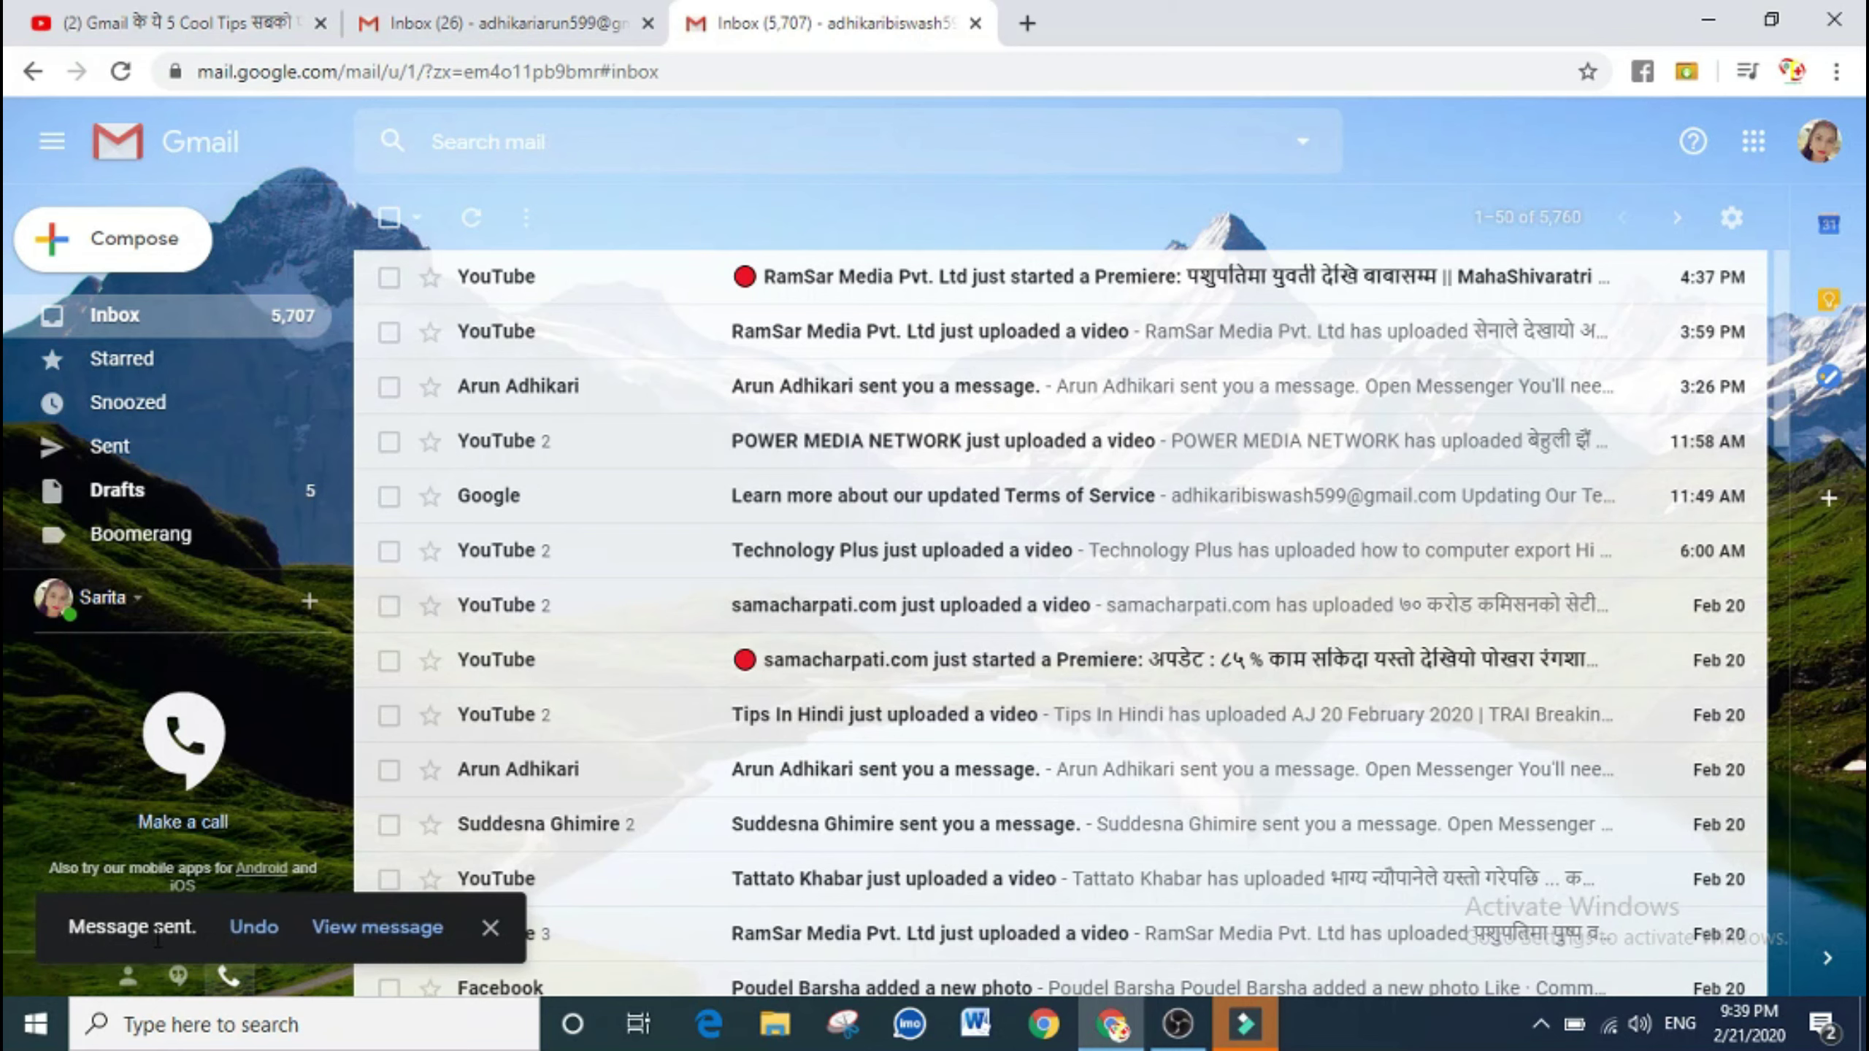
- Undo the sent test email and close the restored draft
{"action": "left_click", "coordinate": [253, 928]}
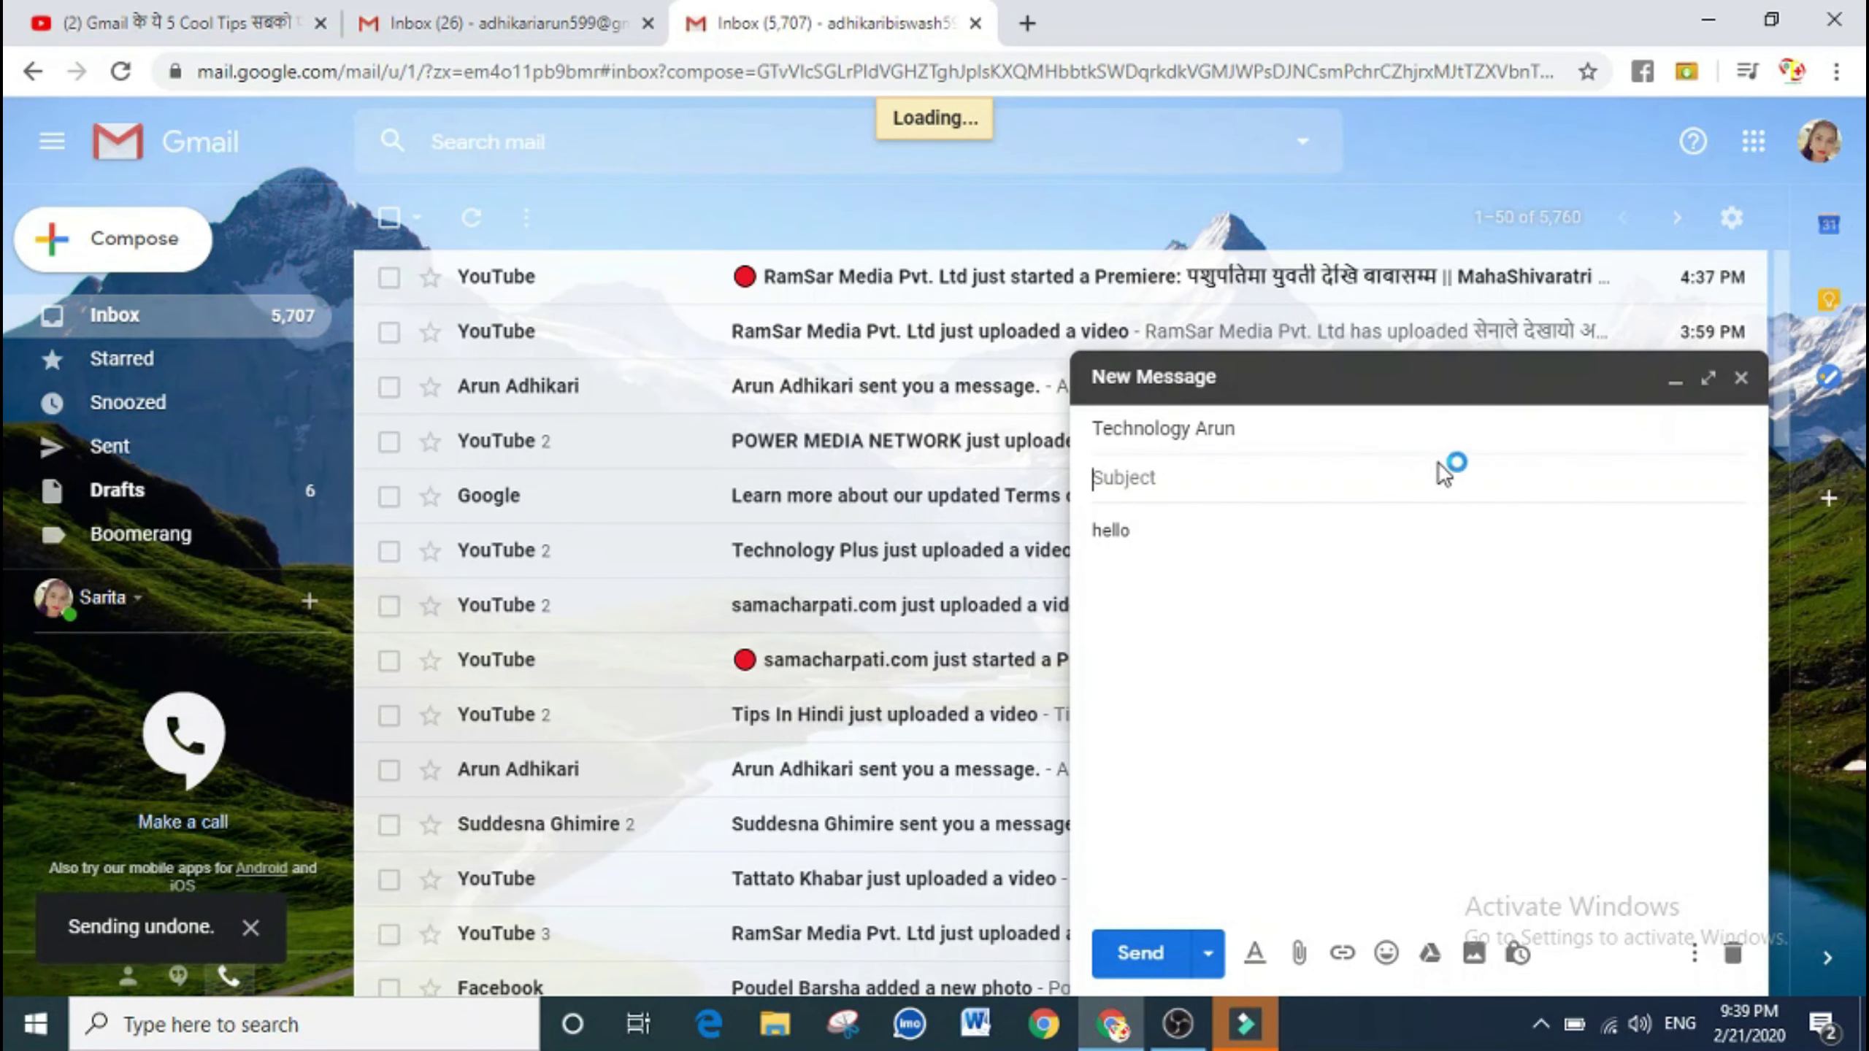
{"action": "left_click", "coordinate": [1741, 378]}
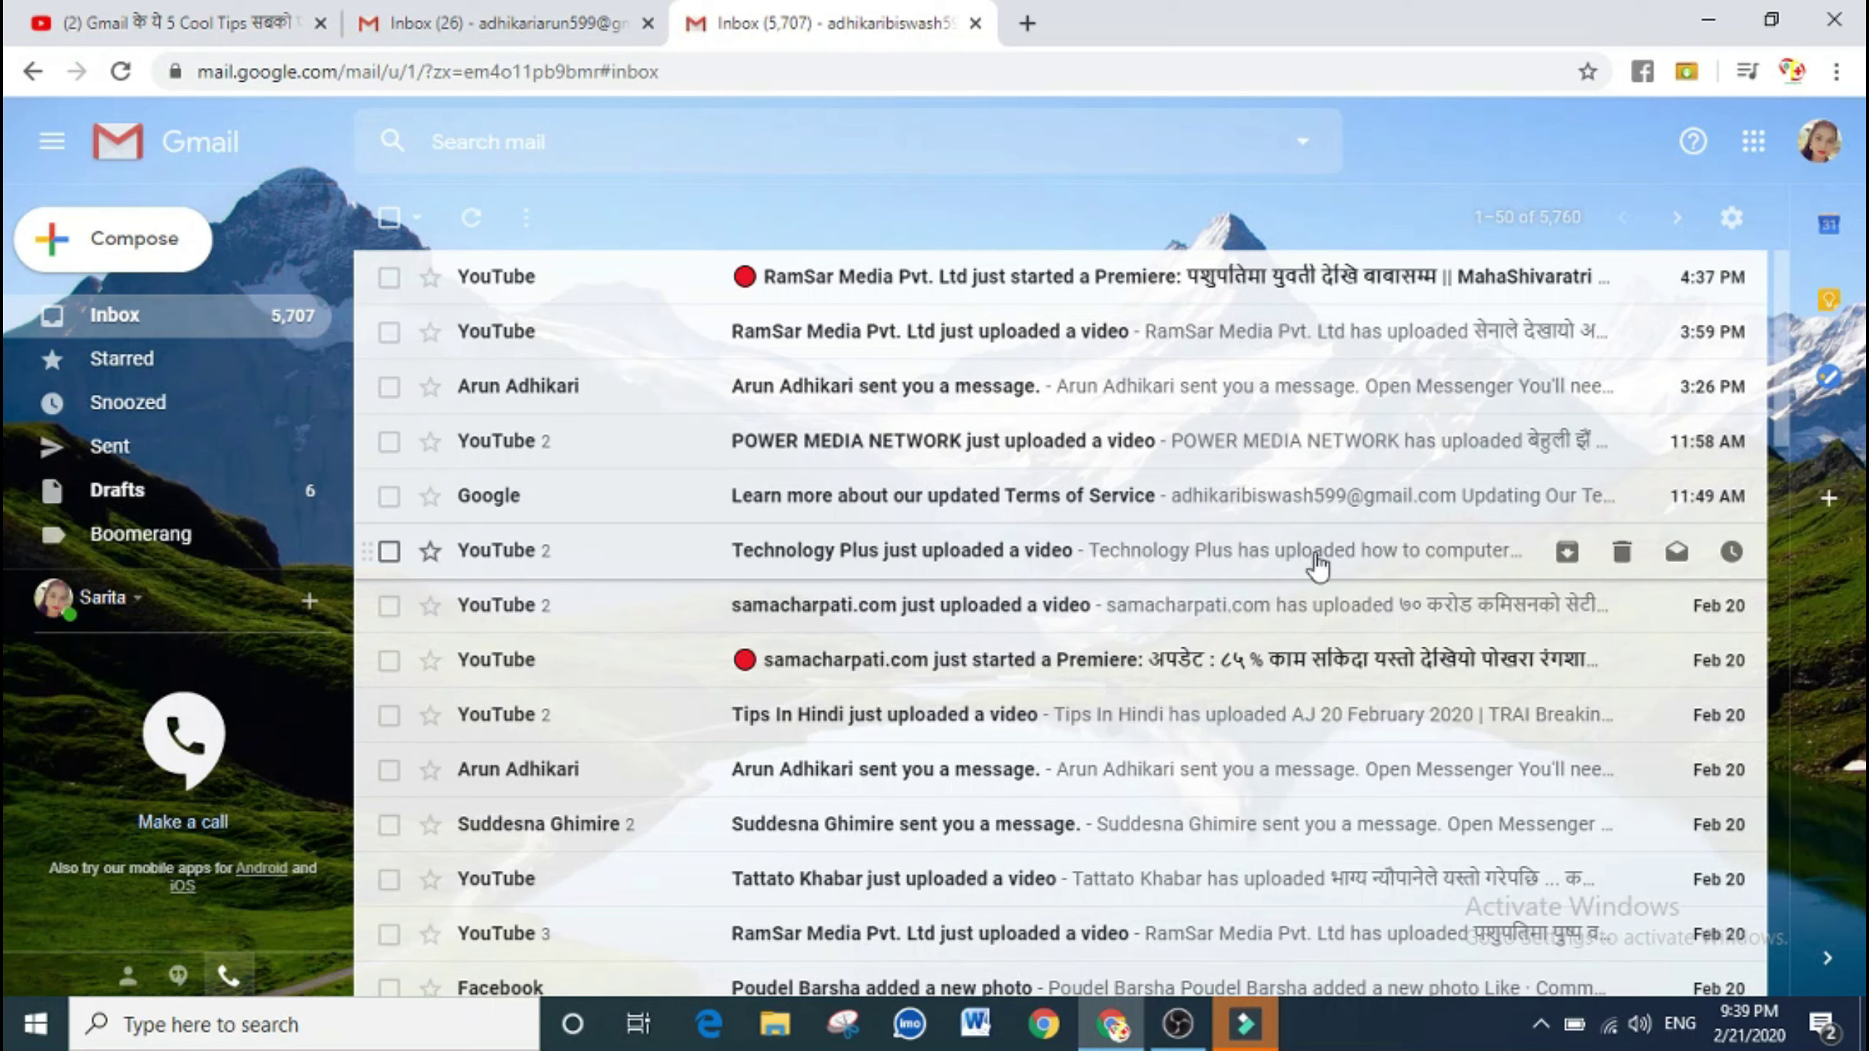
- Review the Forwarding and POP/IMAP tab: forwarding off, POP off, IMAP on
{"action": "left_click", "coordinate": [1734, 221]}
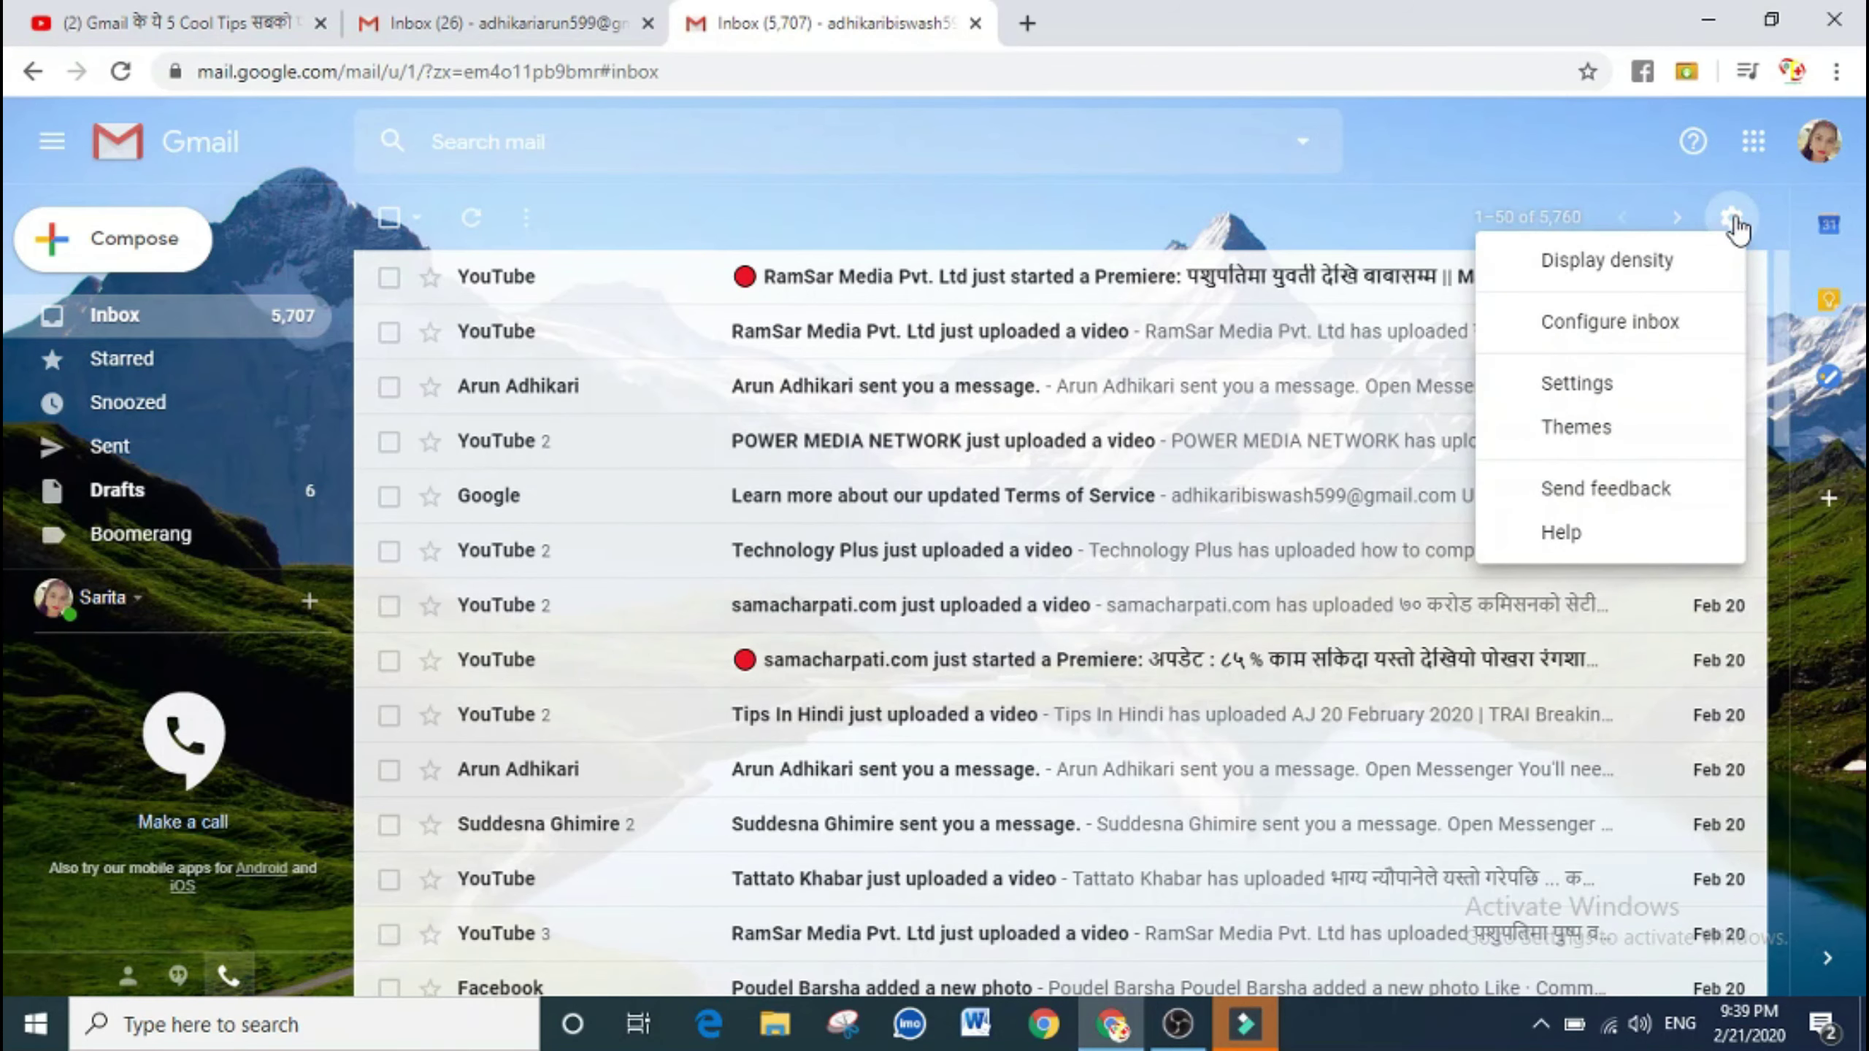
{"action": "left_click", "coordinate": [1574, 382]}
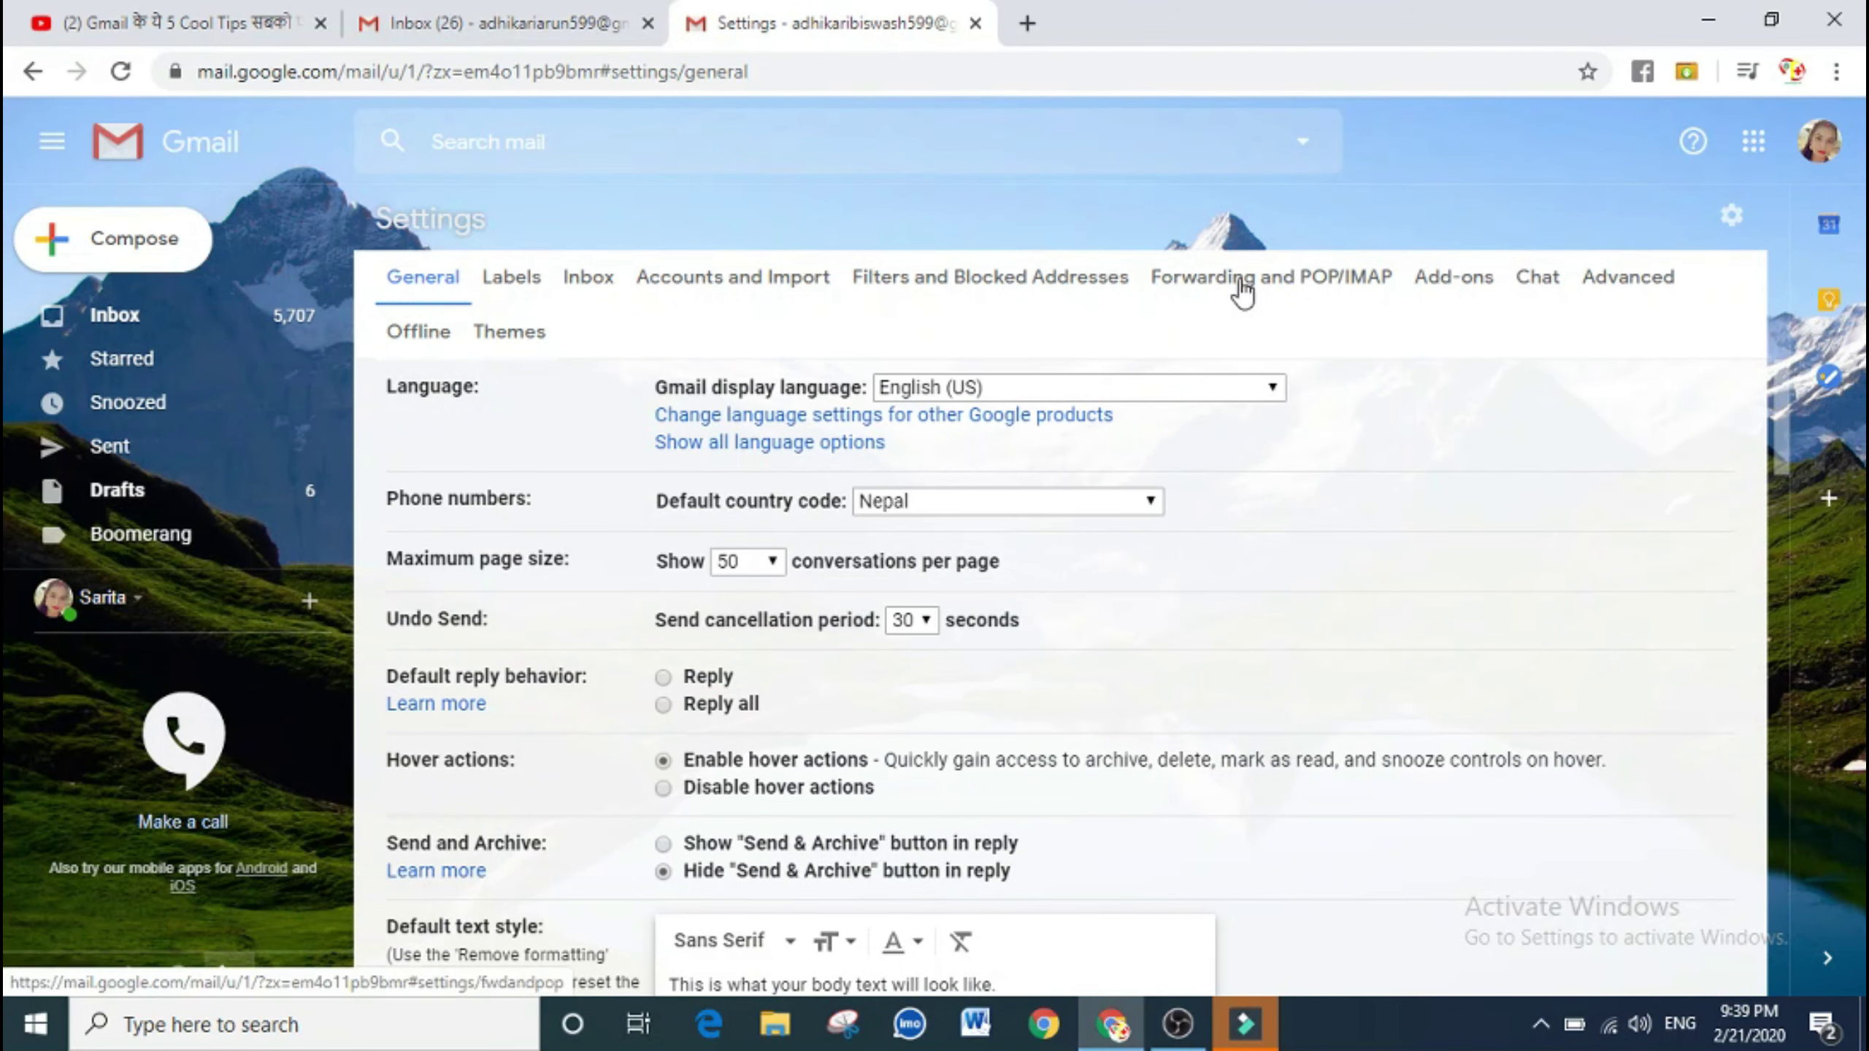
{"action": "left_click", "coordinate": [1330, 279]}
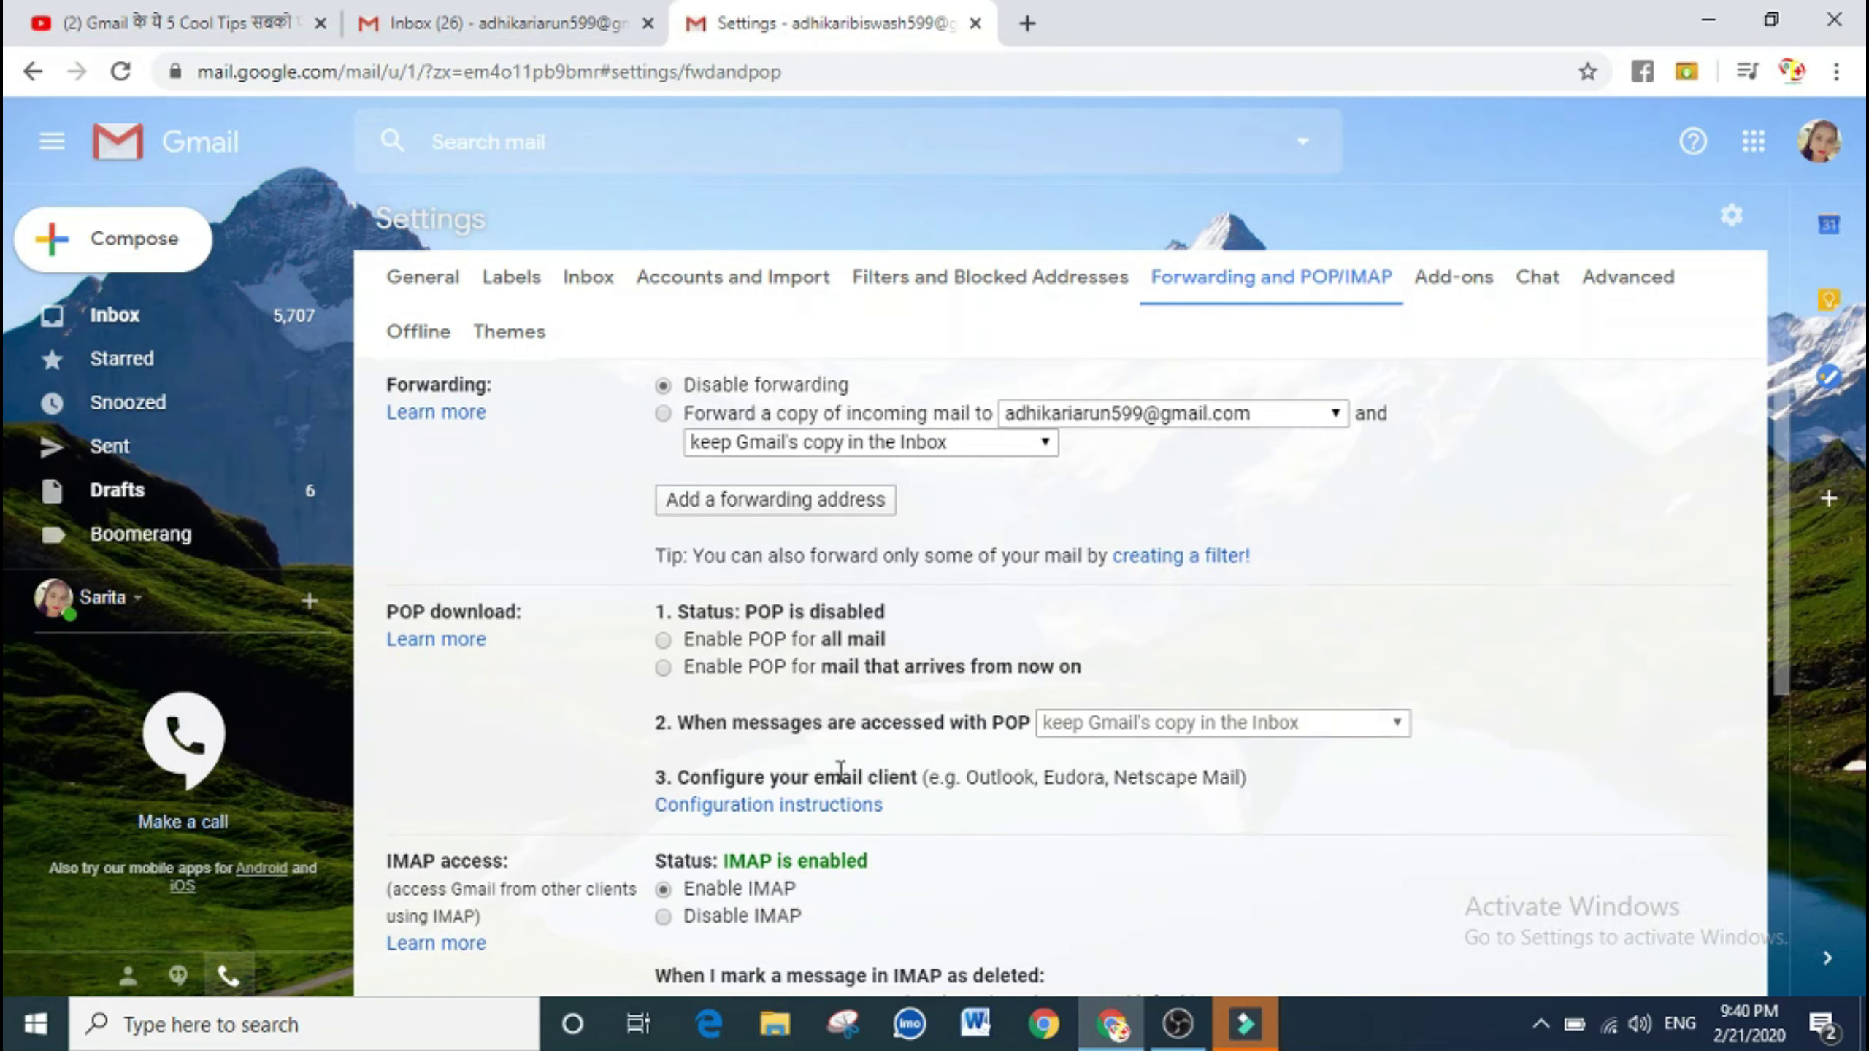
{"action": "scroll", "coordinate": [838, 773], "scroll_direction": "down", "scroll_amount": 8}
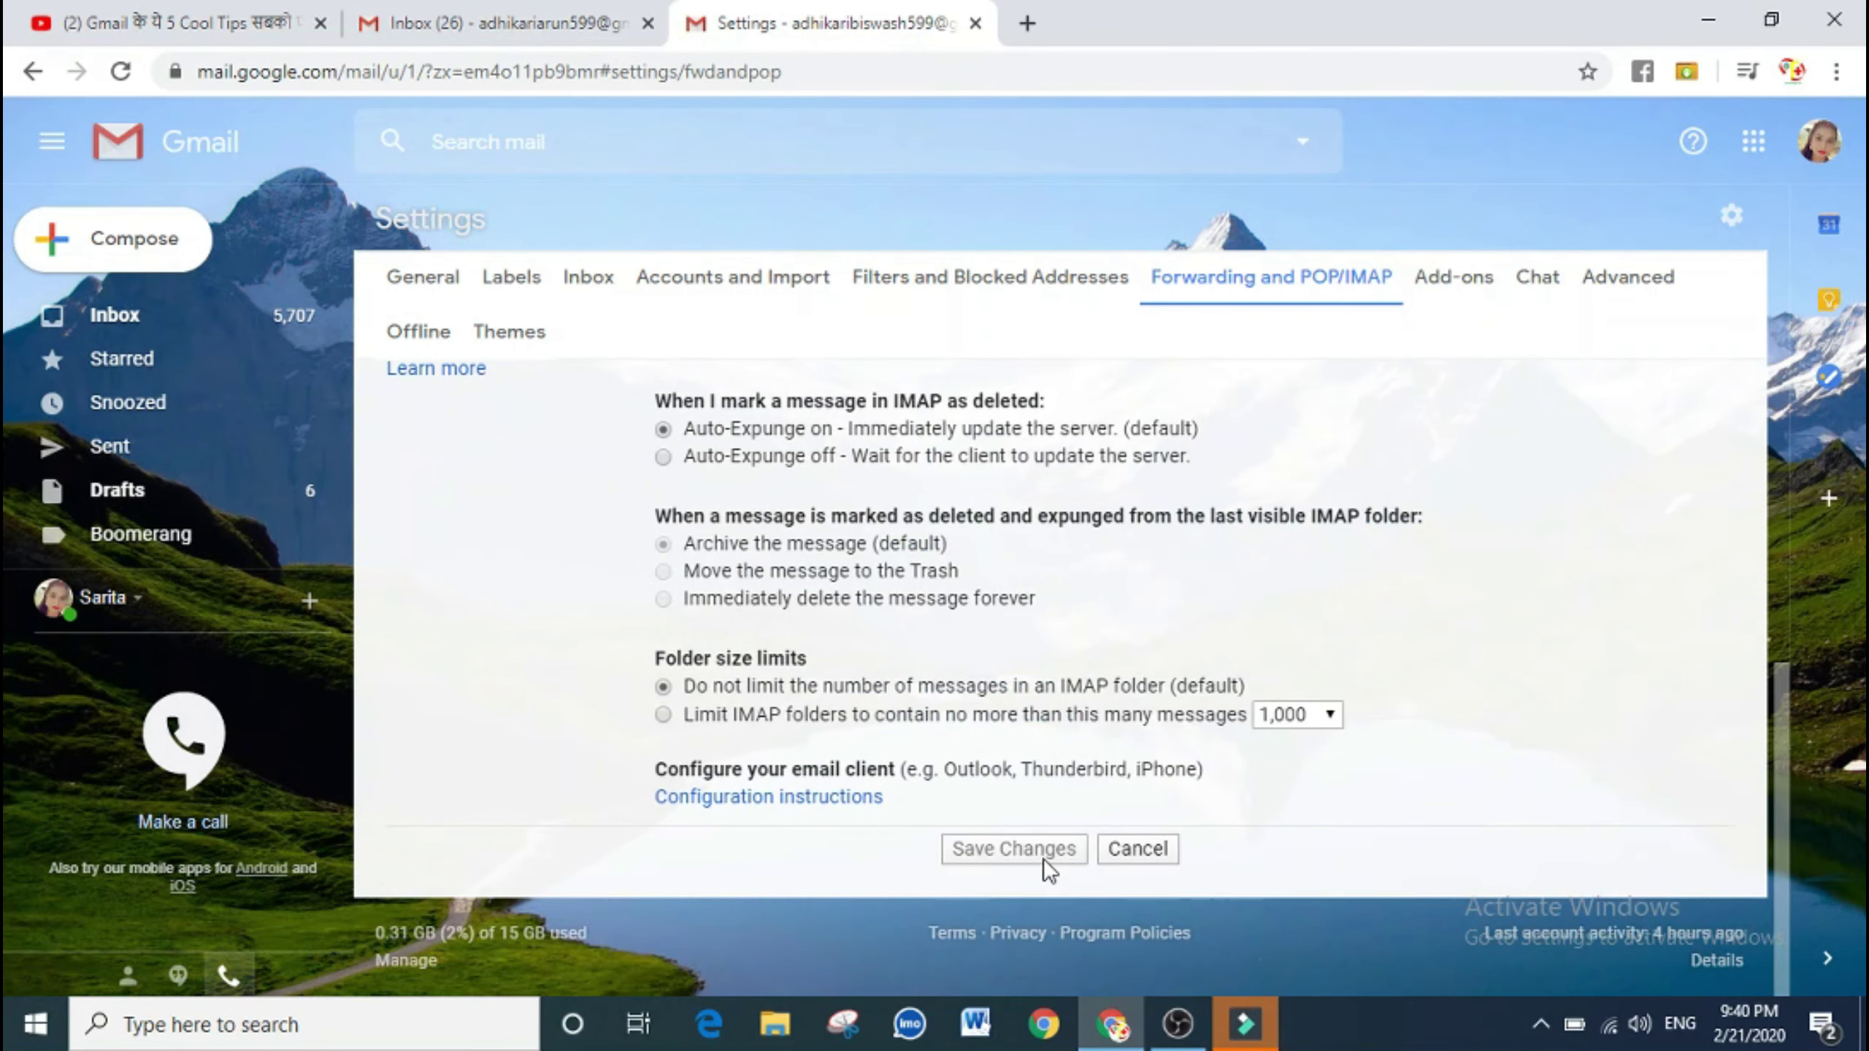
{"action": "scroll", "coordinate": [1049, 871], "scroll_direction": "up", "scroll_amount": 6}
{"action": "scroll", "coordinate": [1044, 869], "scroll_direction": "up", "scroll_amount": 2}
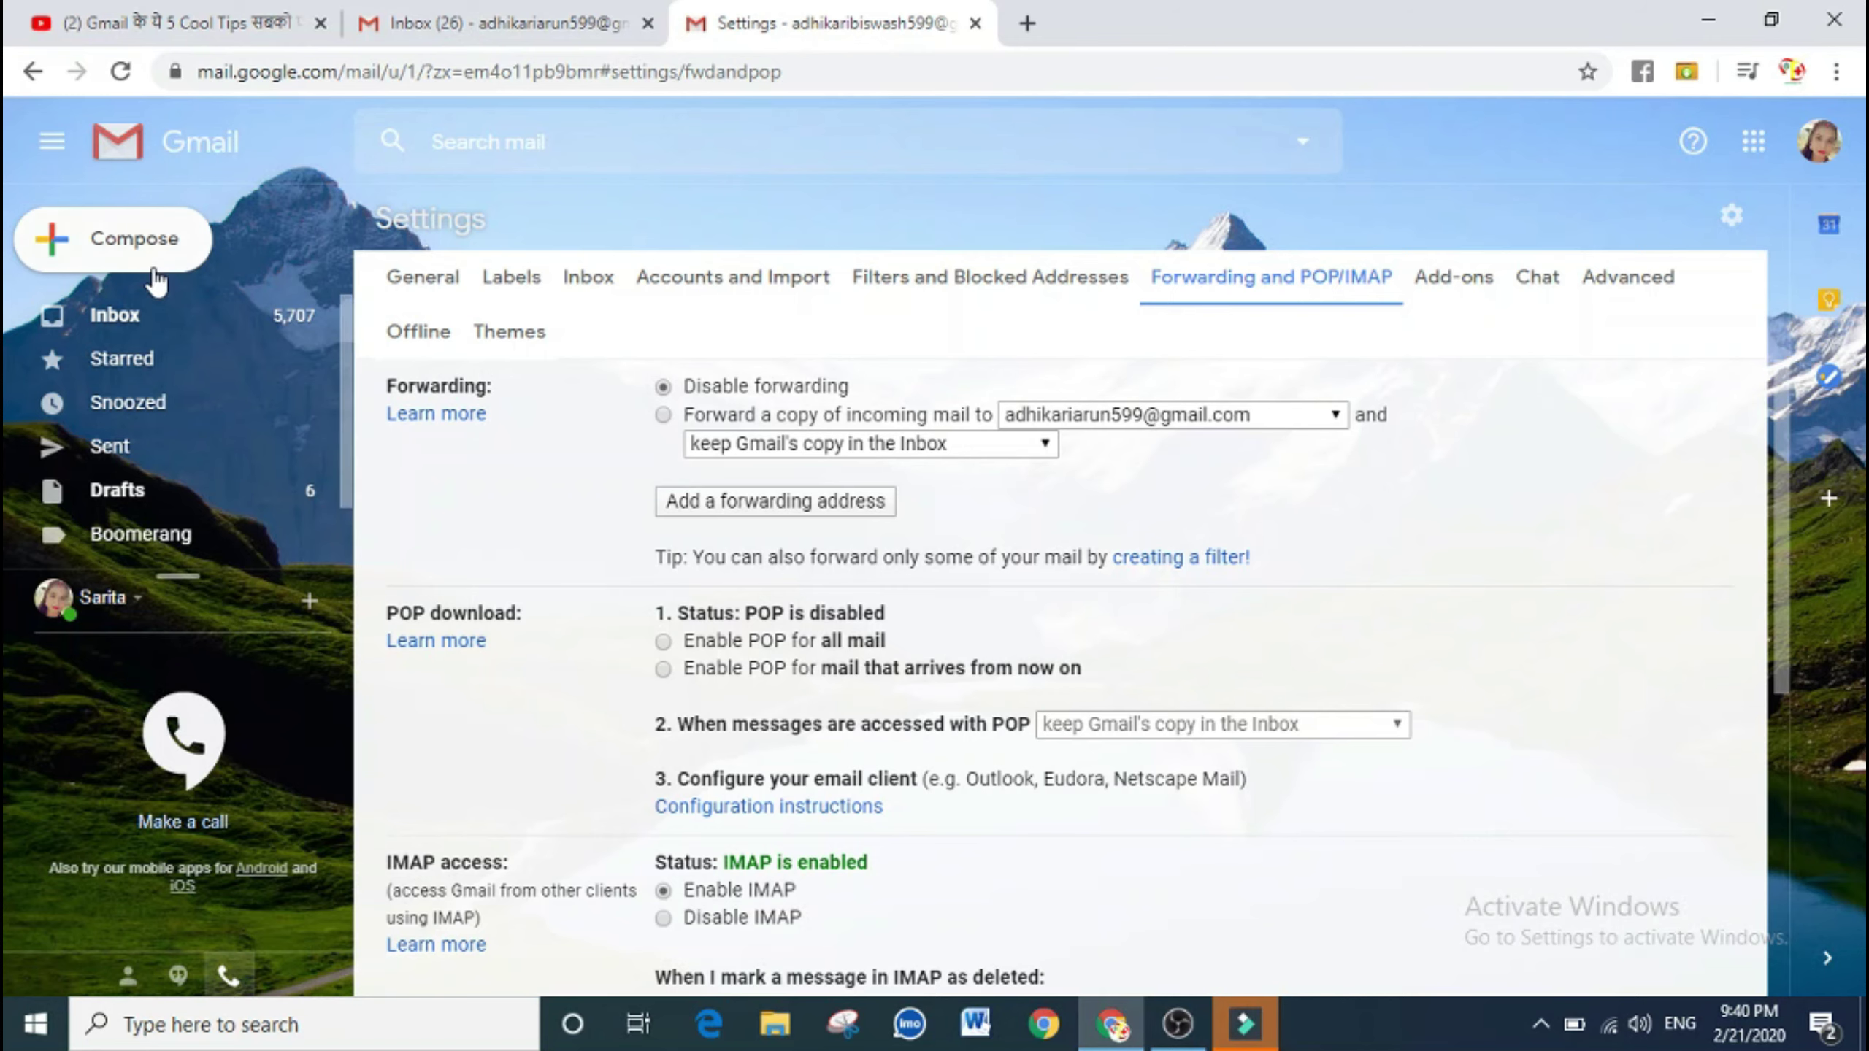
- Return to the inbox, then reopen Settings on the General tab
{"action": "left_click", "coordinate": [132, 331]}
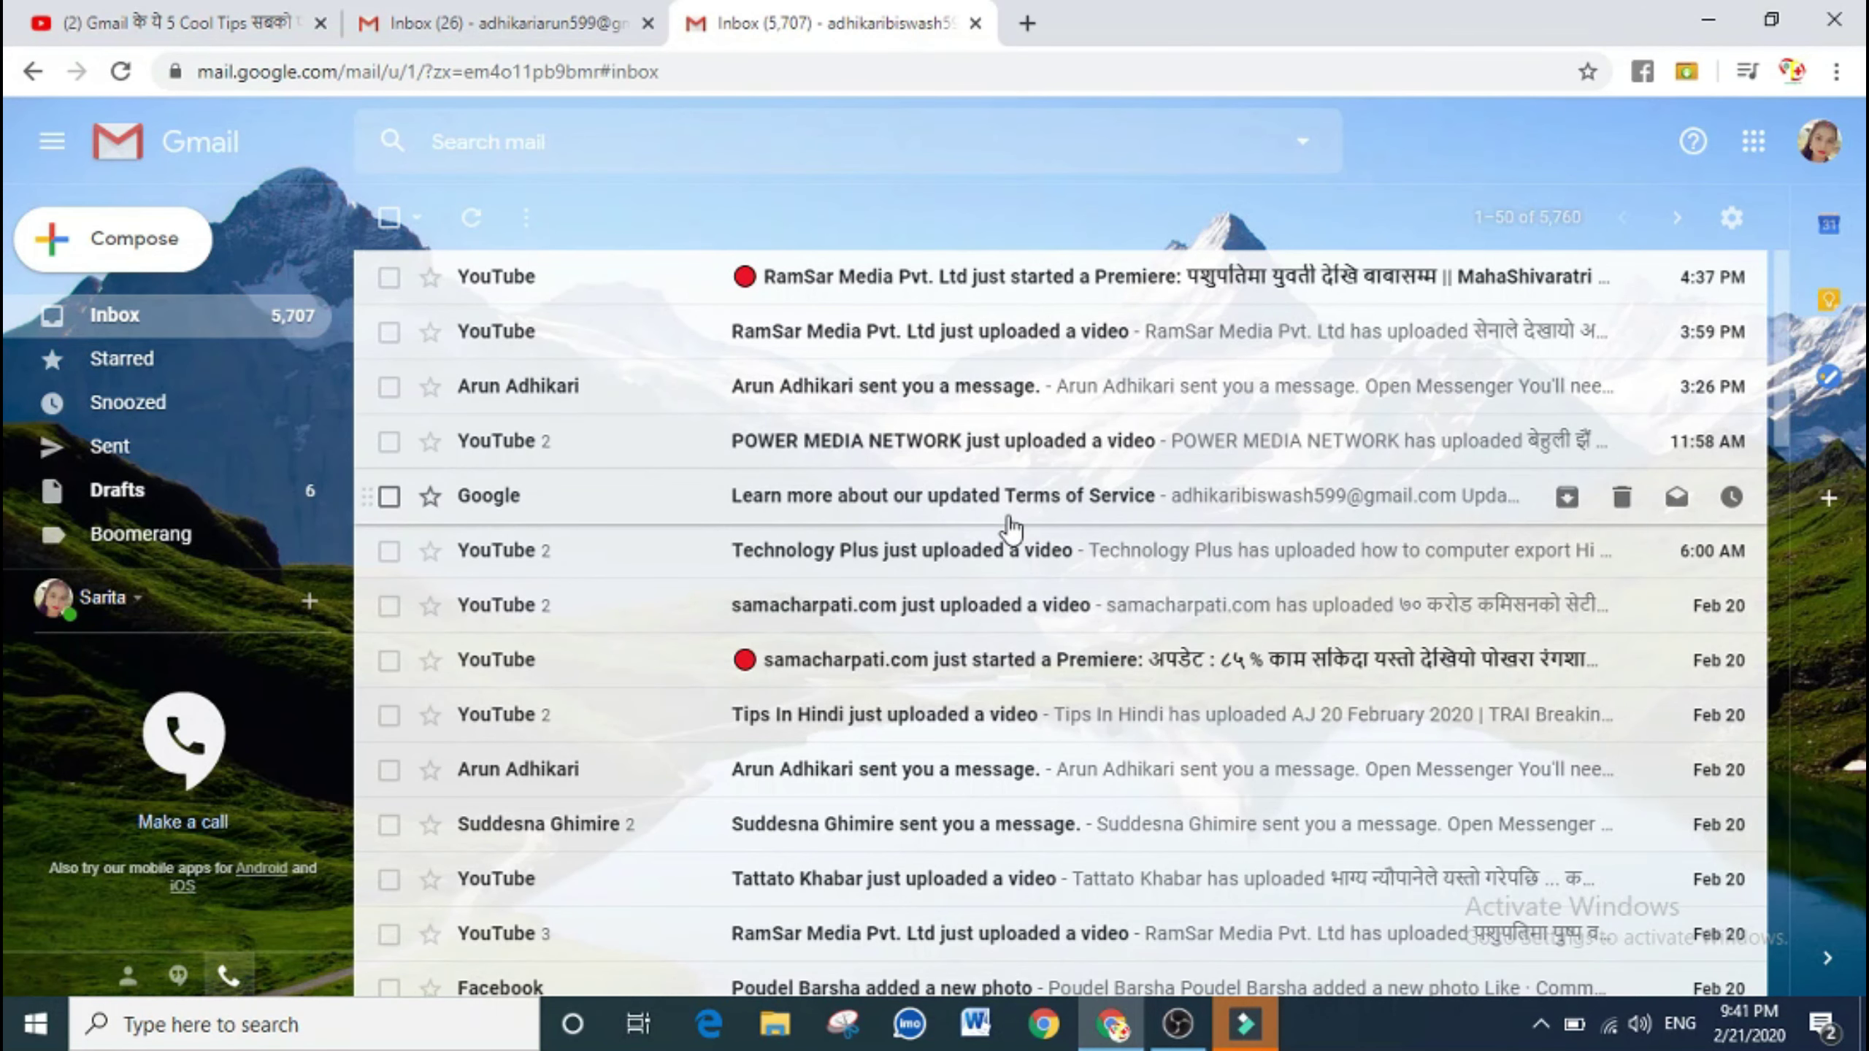
{"action": "left_click", "coordinate": [1733, 225]}
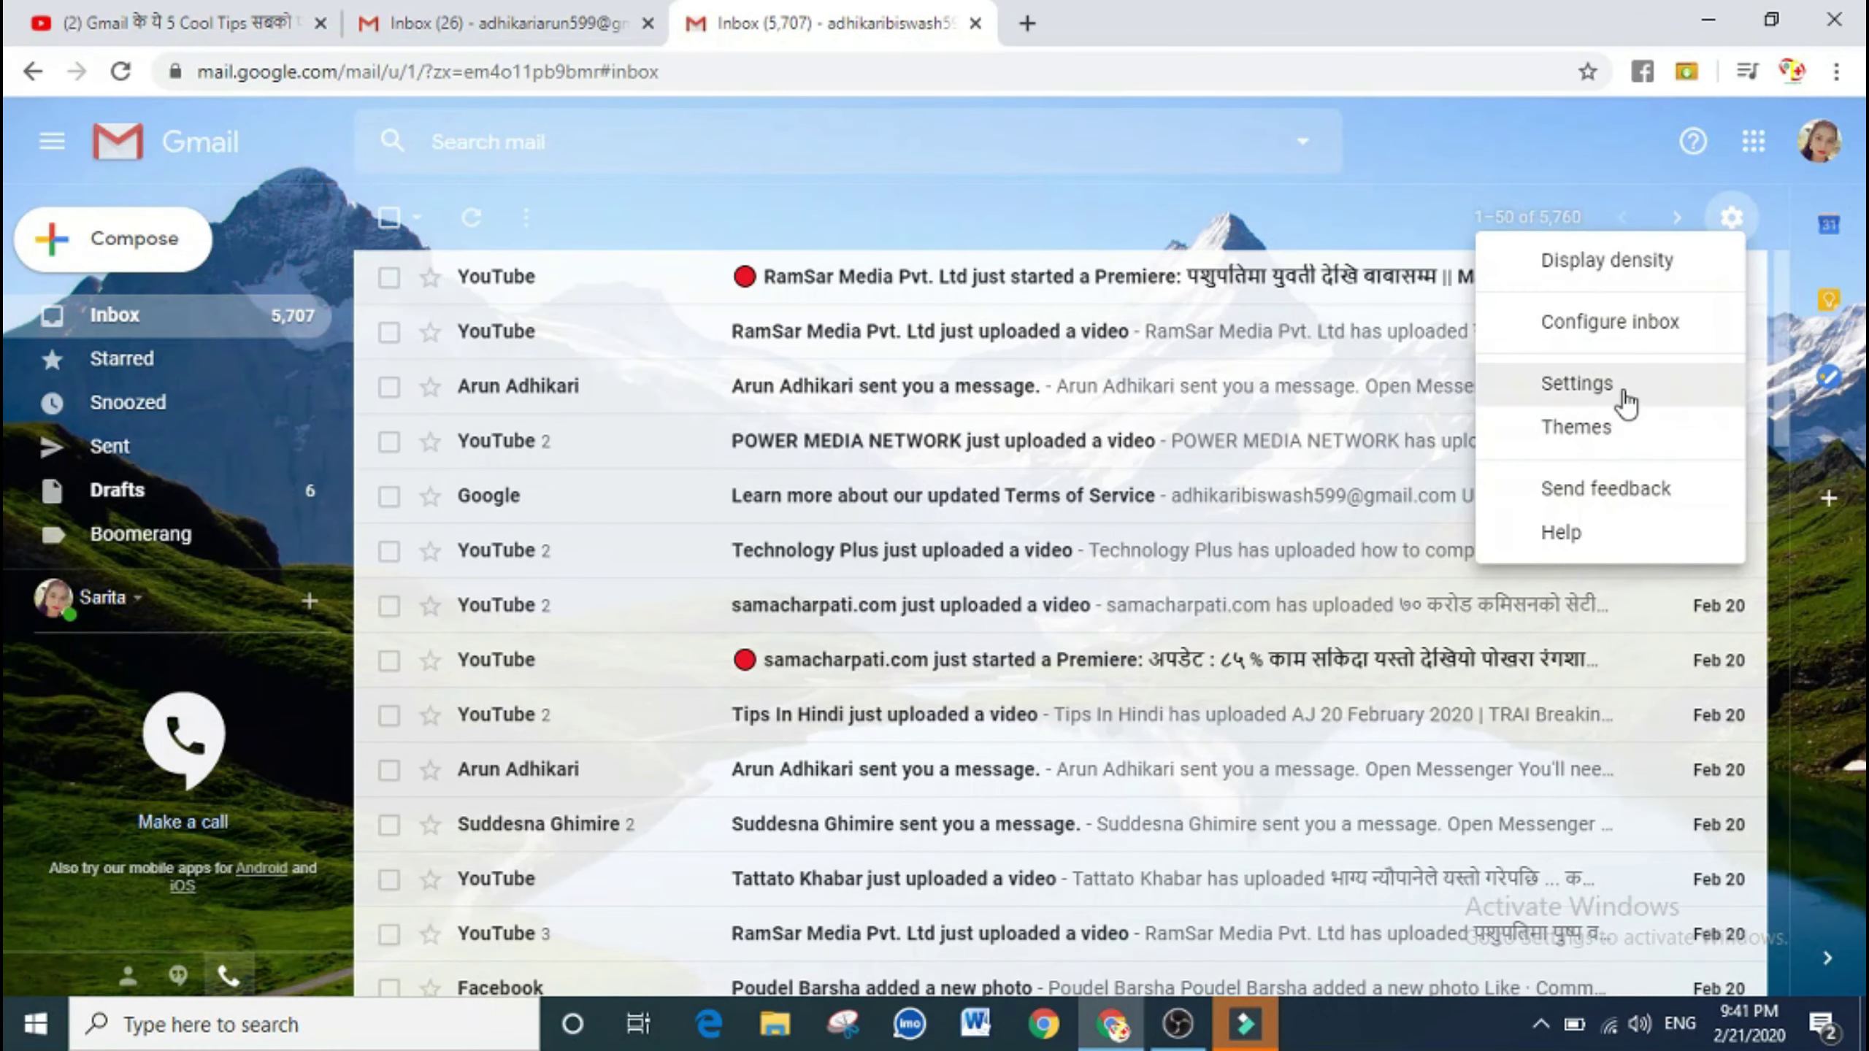
{"action": "left_click", "coordinate": [1620, 388]}
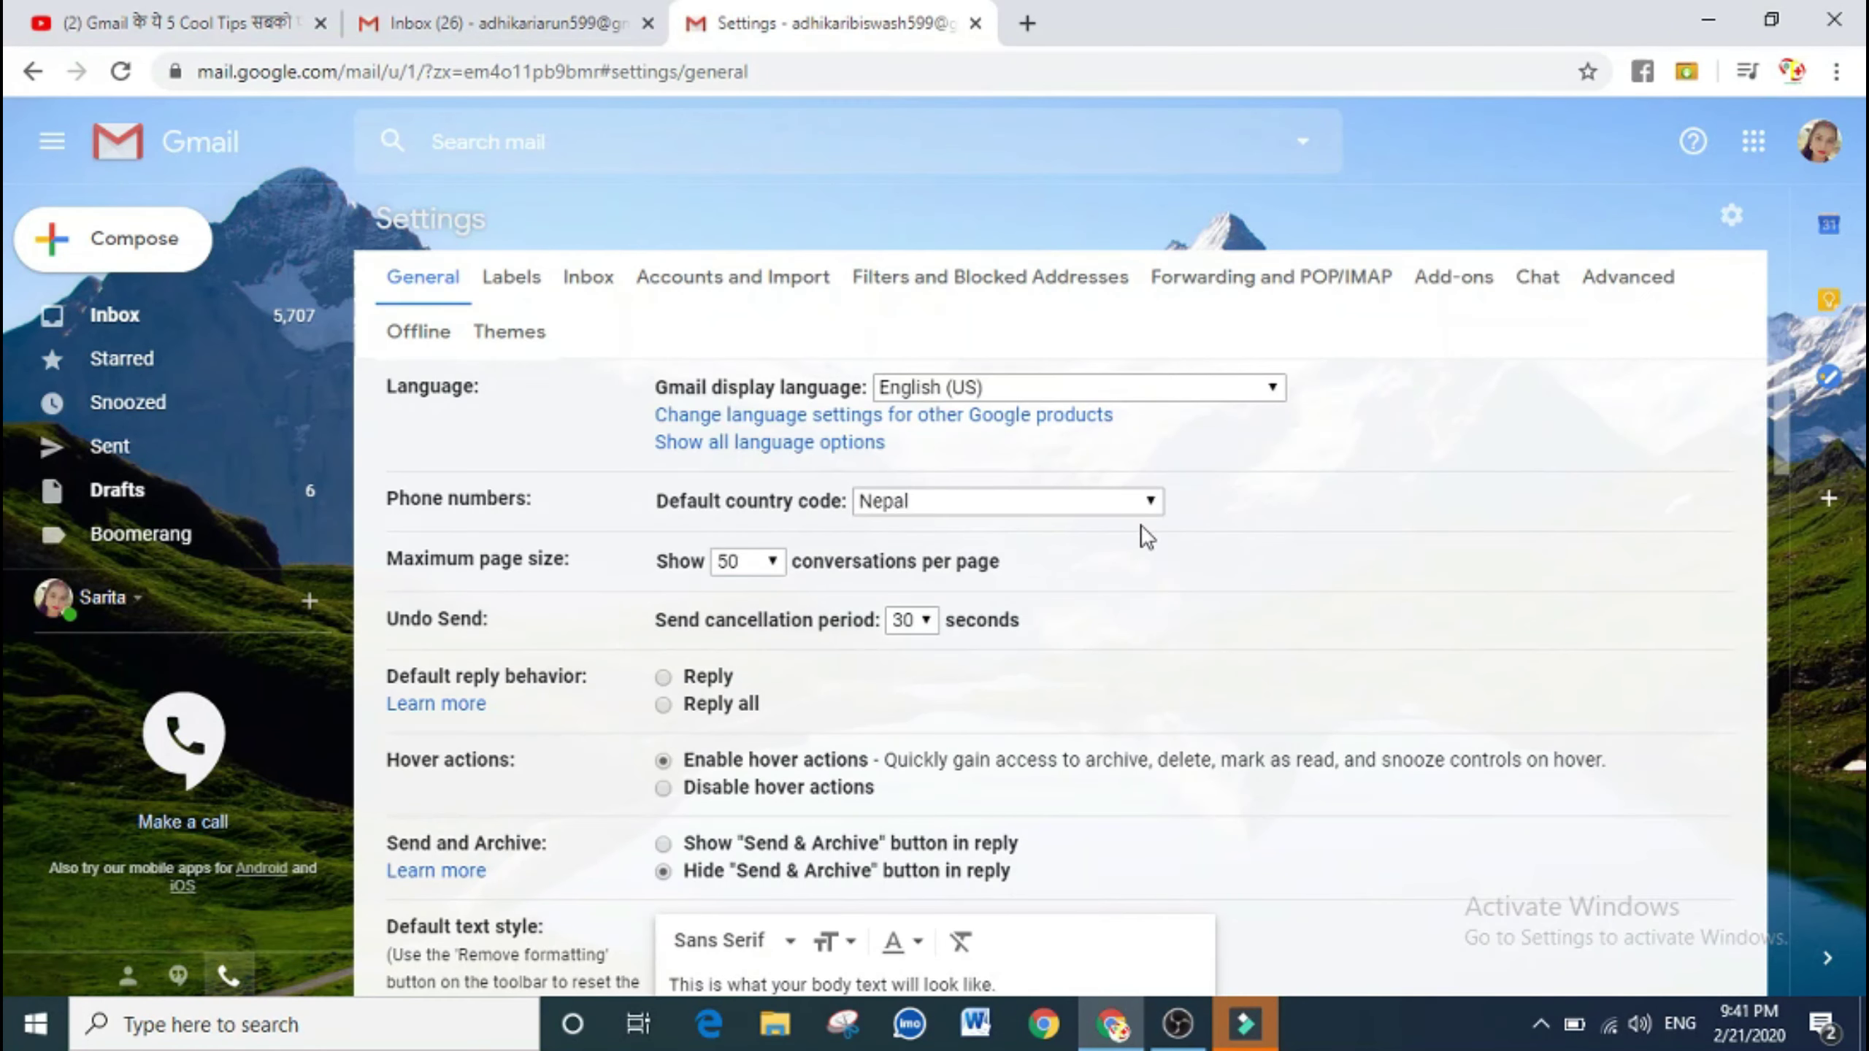
- Enable Preview Pane under Advanced settings, save, and show the split-pane layout choices
{"action": "left_click", "coordinate": [1625, 284]}
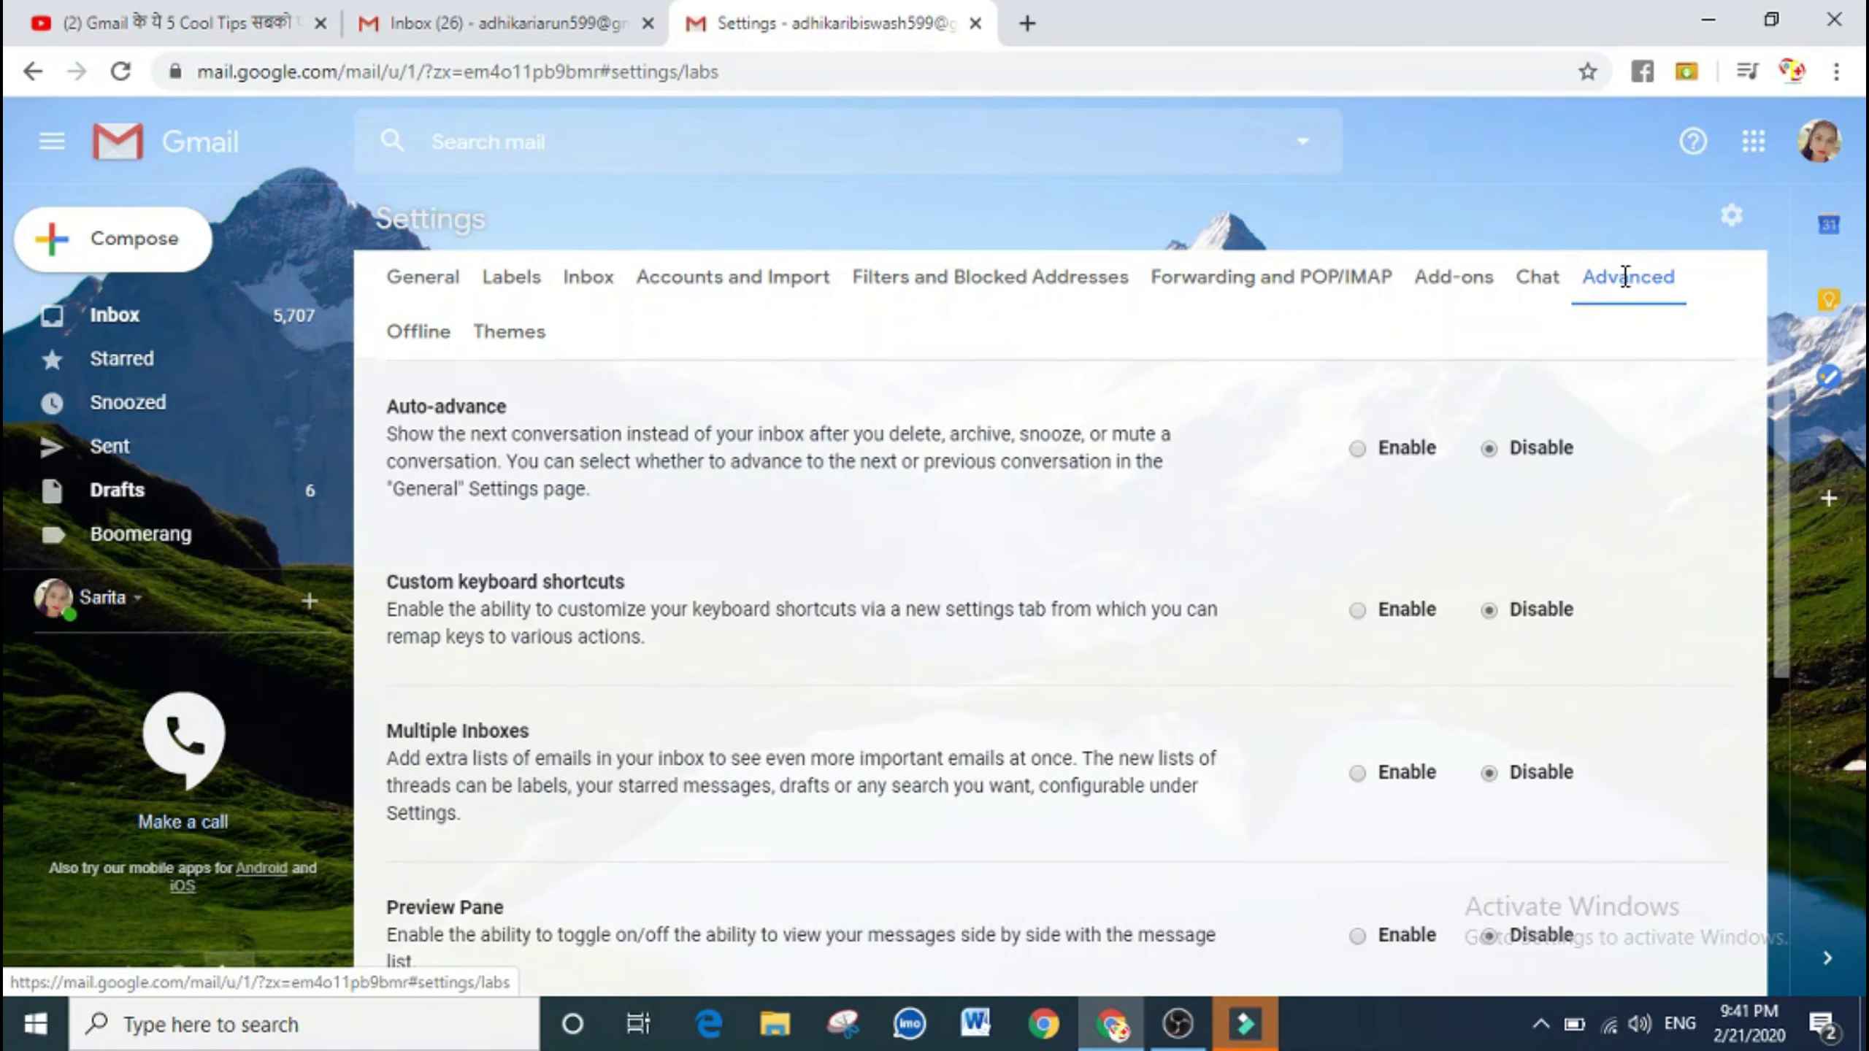
{"action": "scroll", "coordinate": [557, 911], "scroll_direction": "down", "scroll_amount": 3}
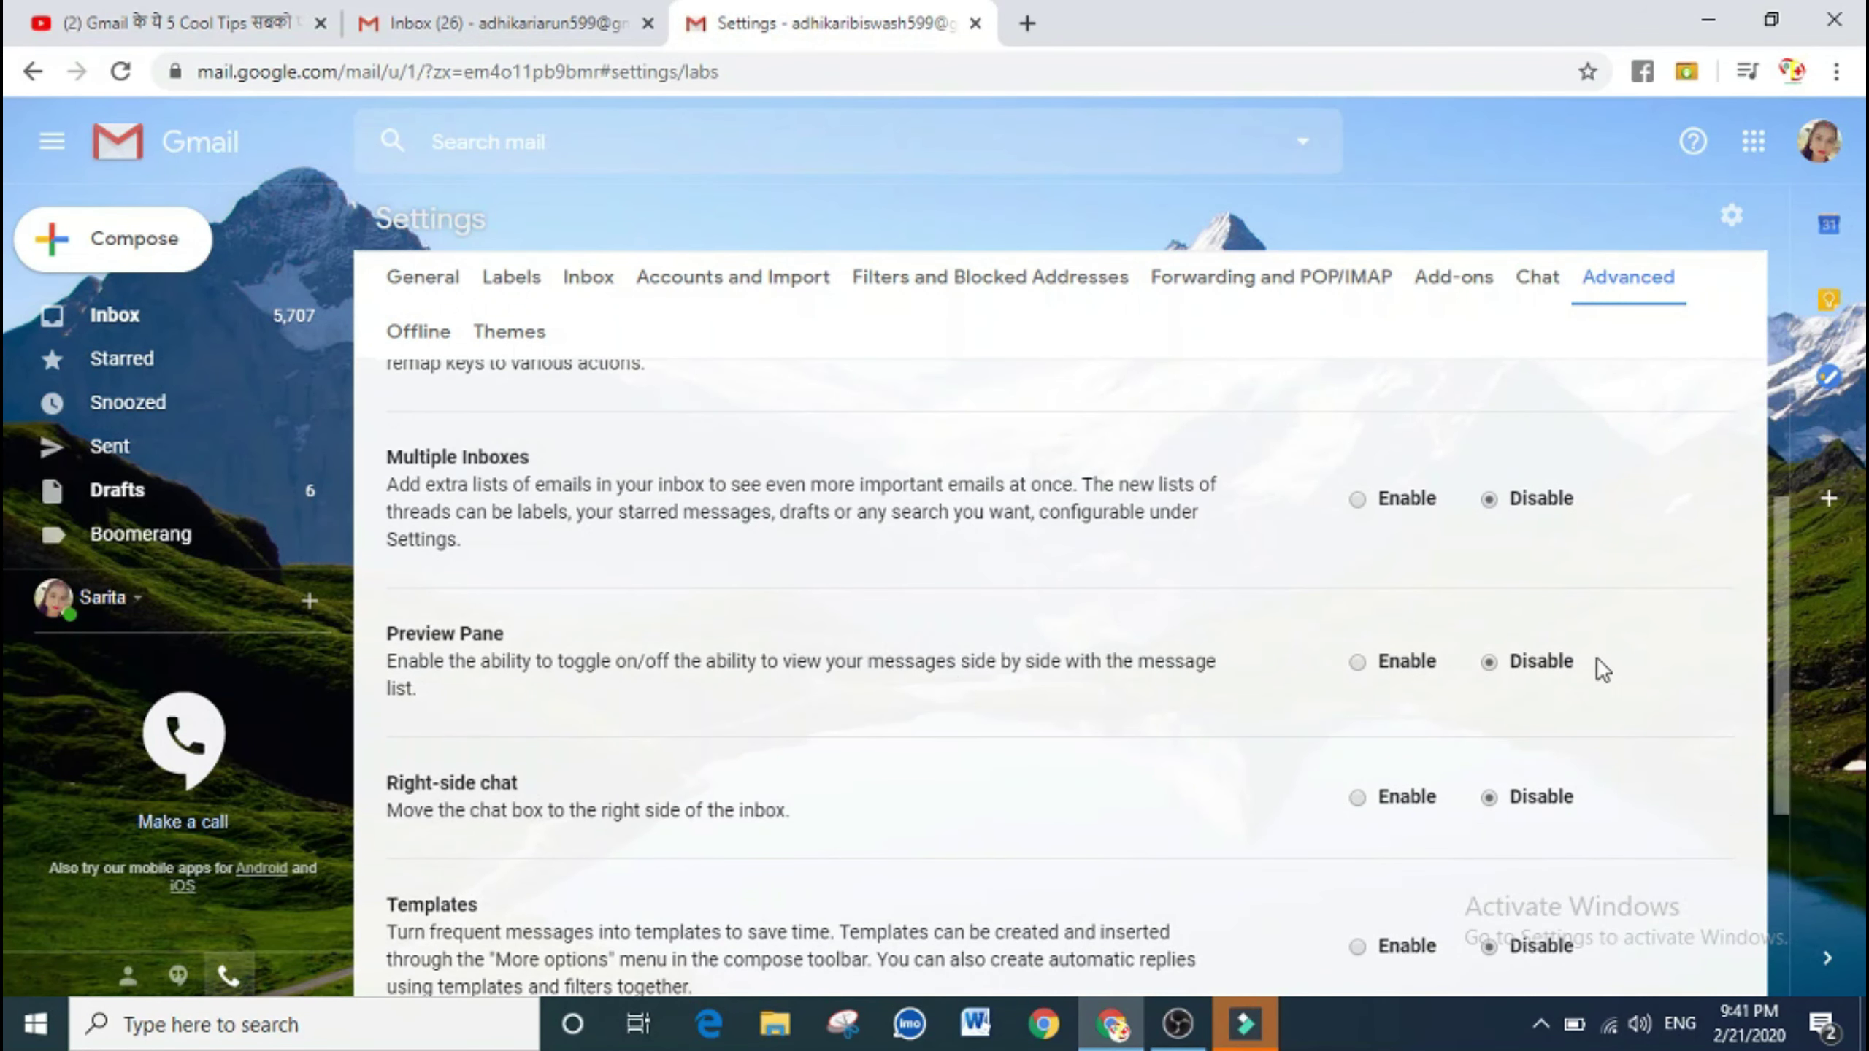
{"action": "left_click", "coordinate": [1358, 662]}
{"action": "scroll", "coordinate": [1356, 663], "scroll_direction": "down", "scroll_amount": 5}
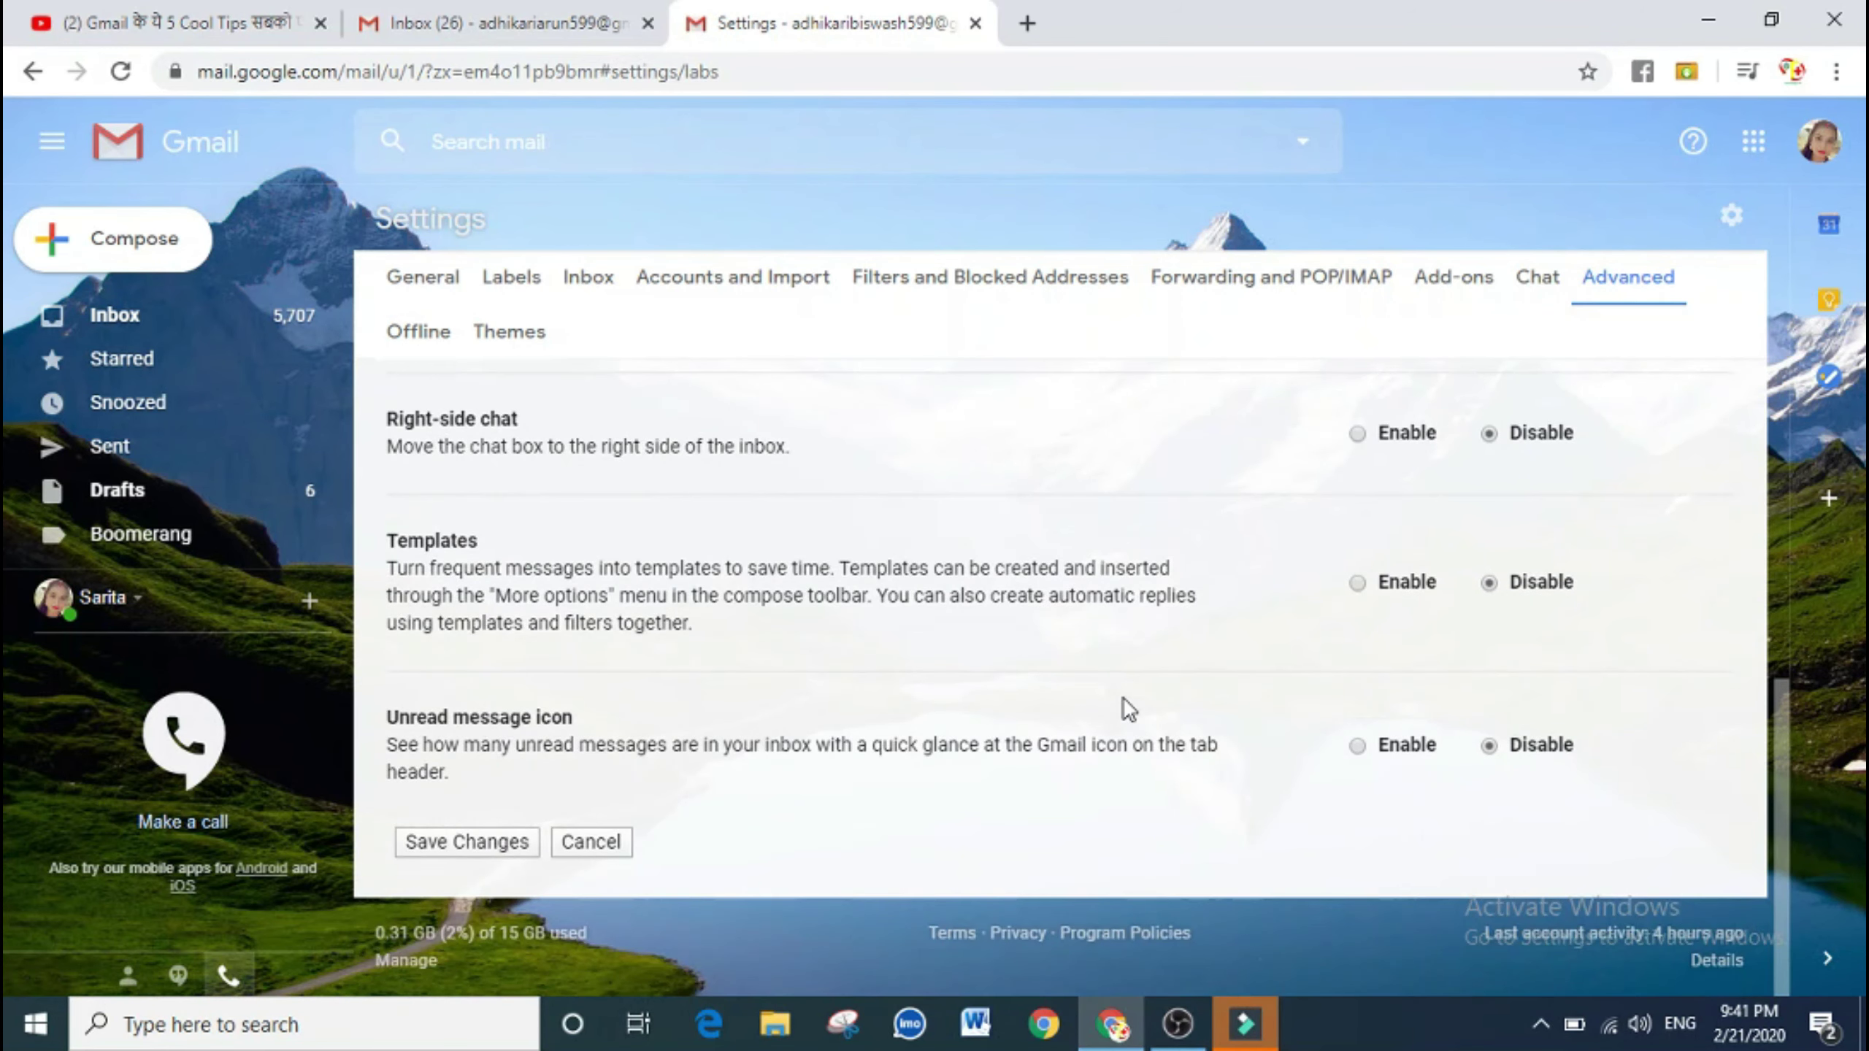
{"action": "left_click", "coordinate": [488, 843]}
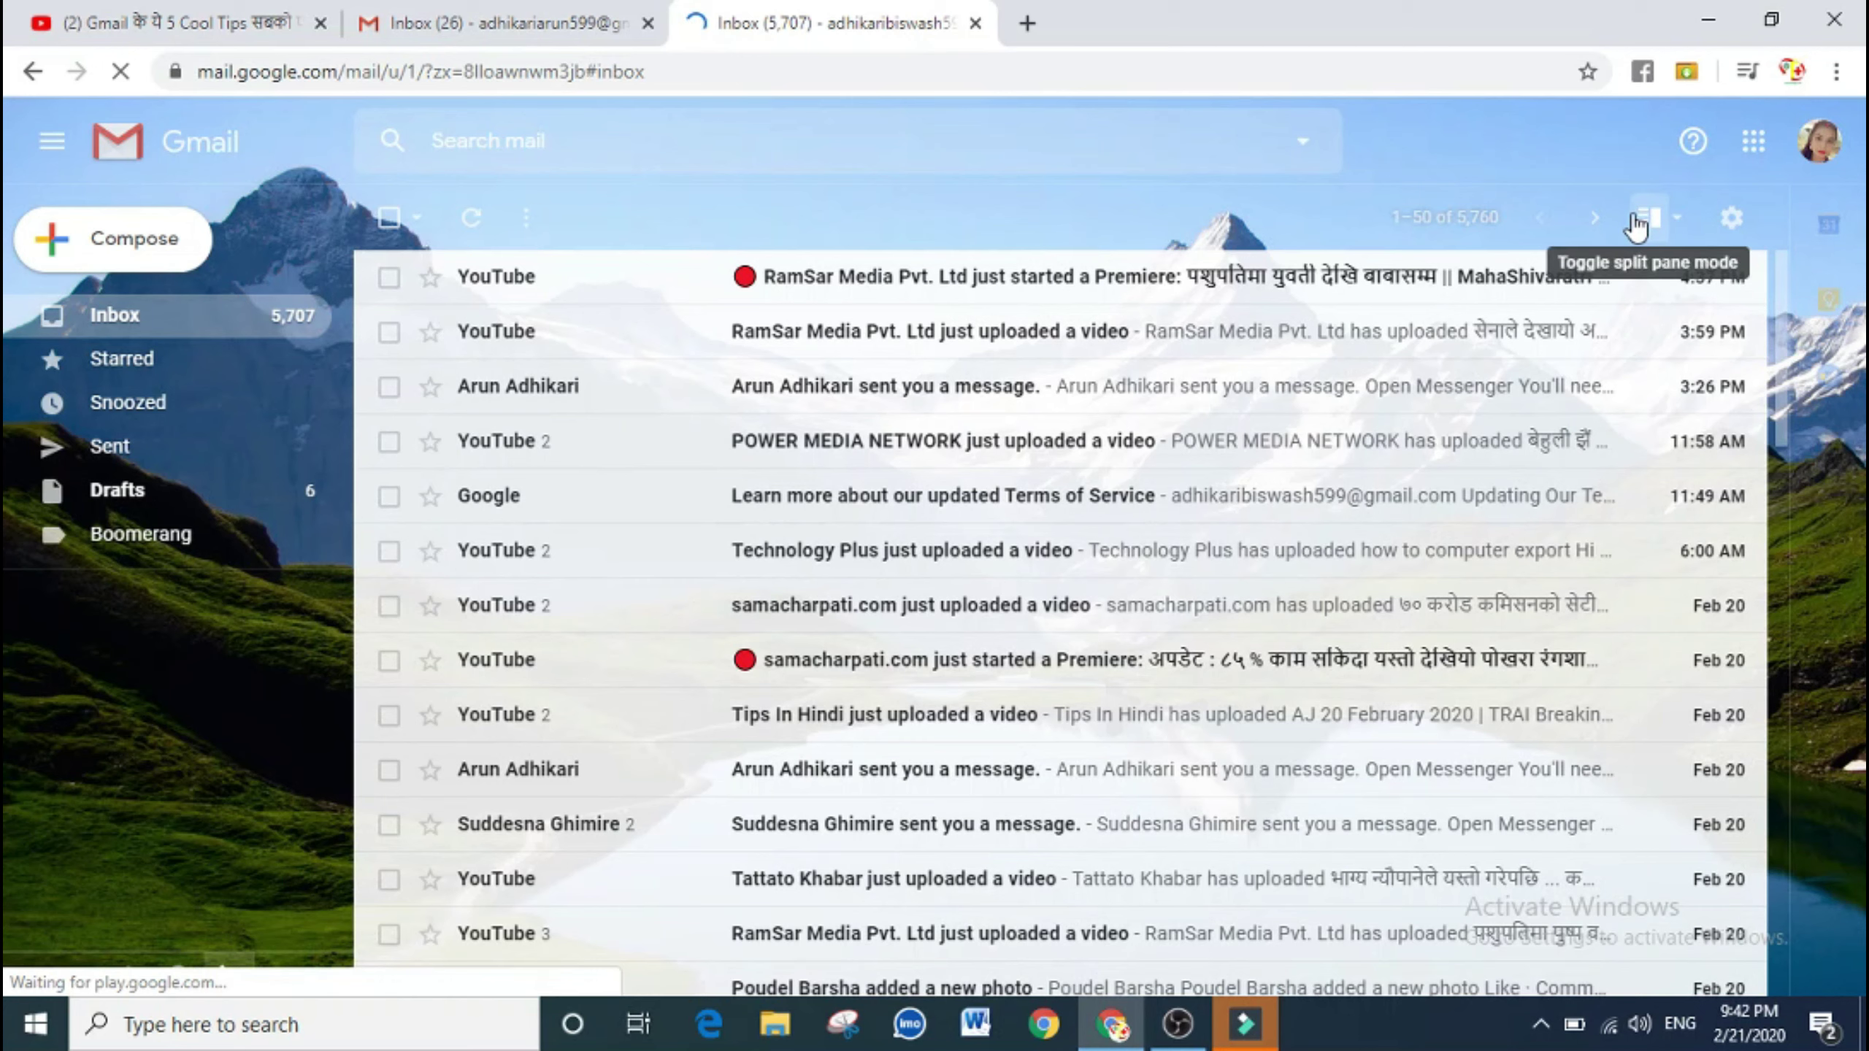
{"action": "left_click", "coordinate": [1678, 221]}
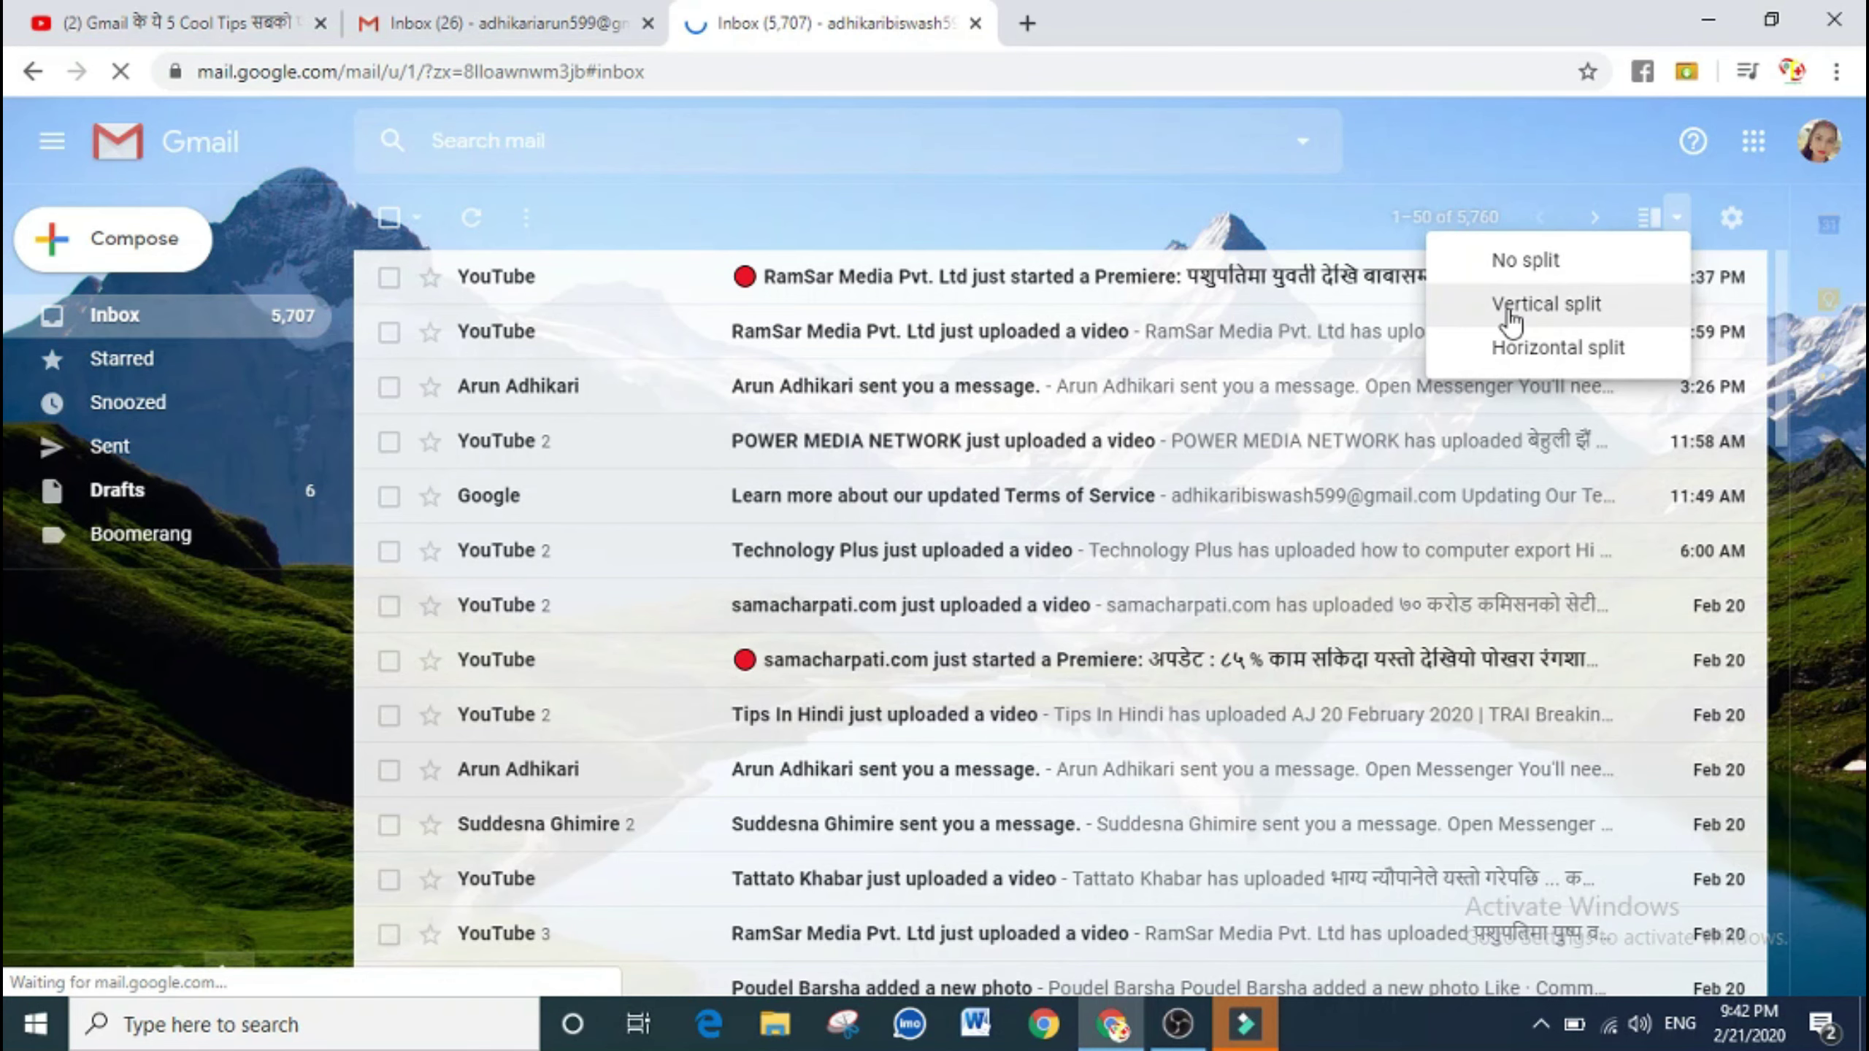
- Switch the inbox layout to Vertical split
{"action": "left_click", "coordinate": [1540, 308]}
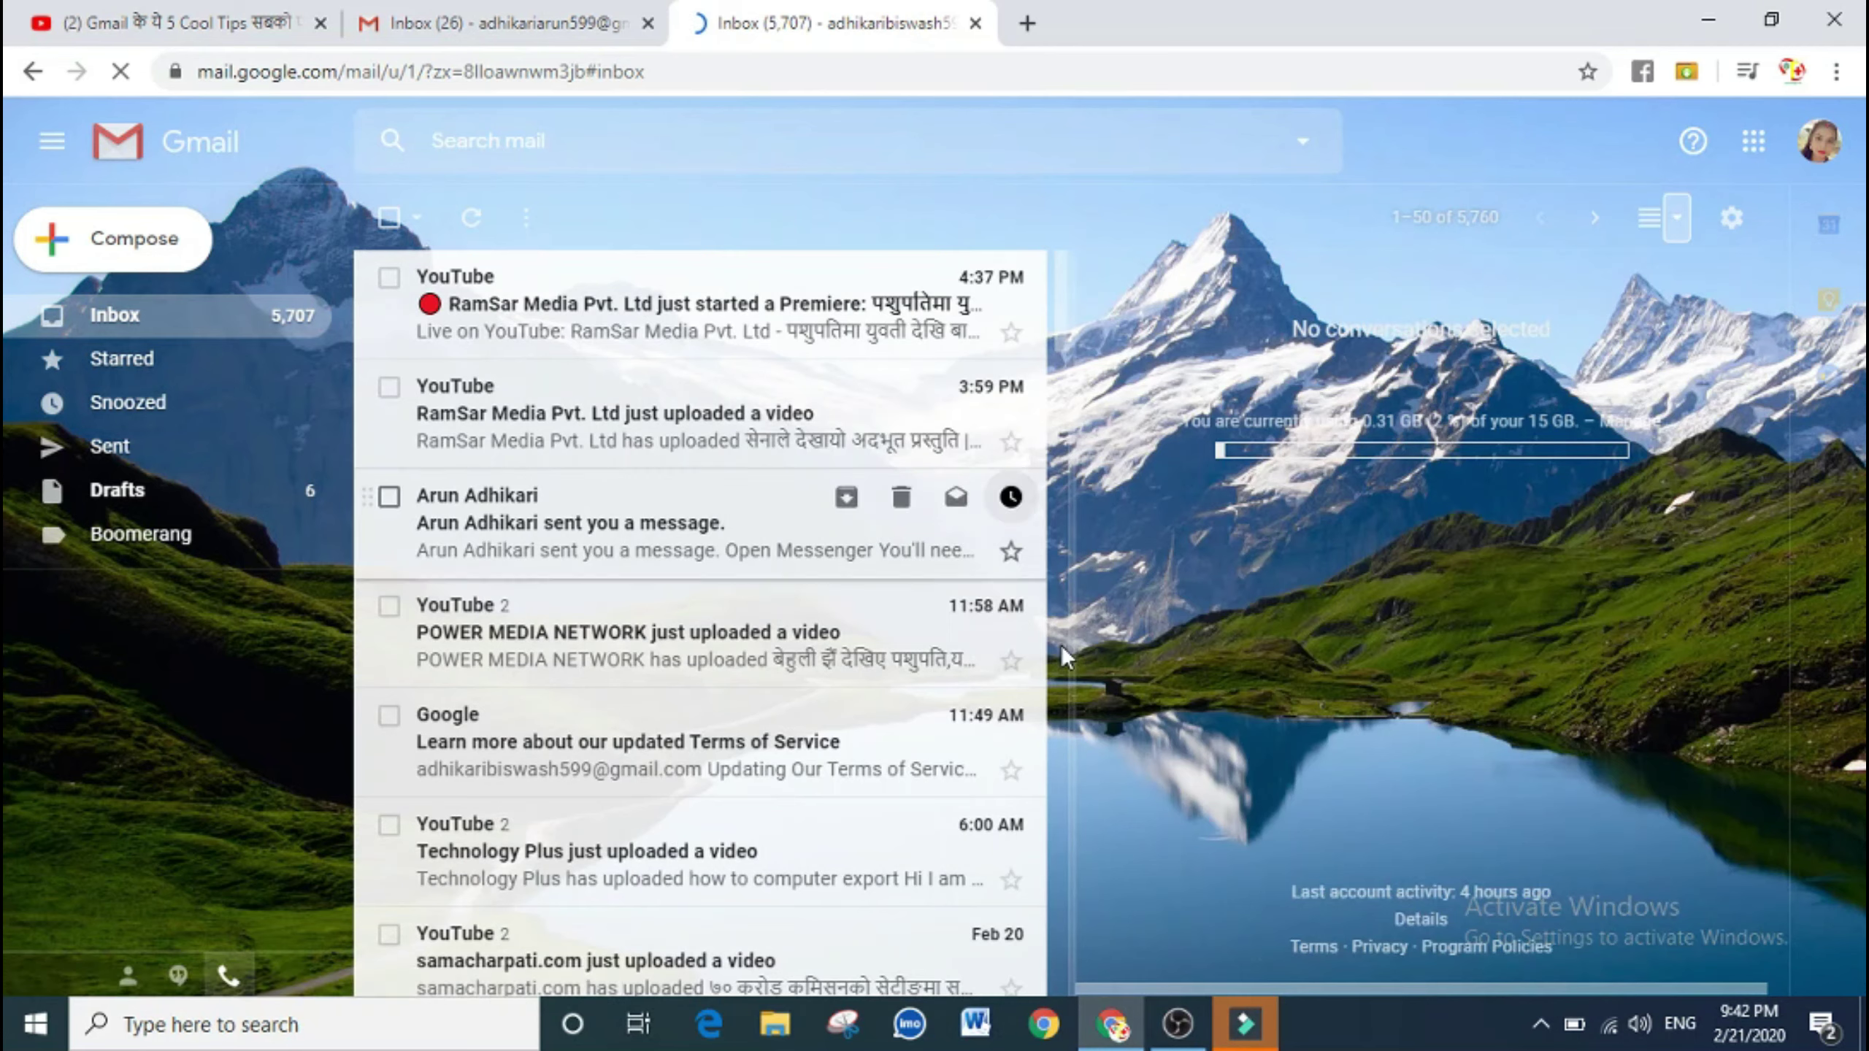
{"action": "scroll", "coordinate": [705, 444], "scroll_direction": "down", "scroll_amount": 3}
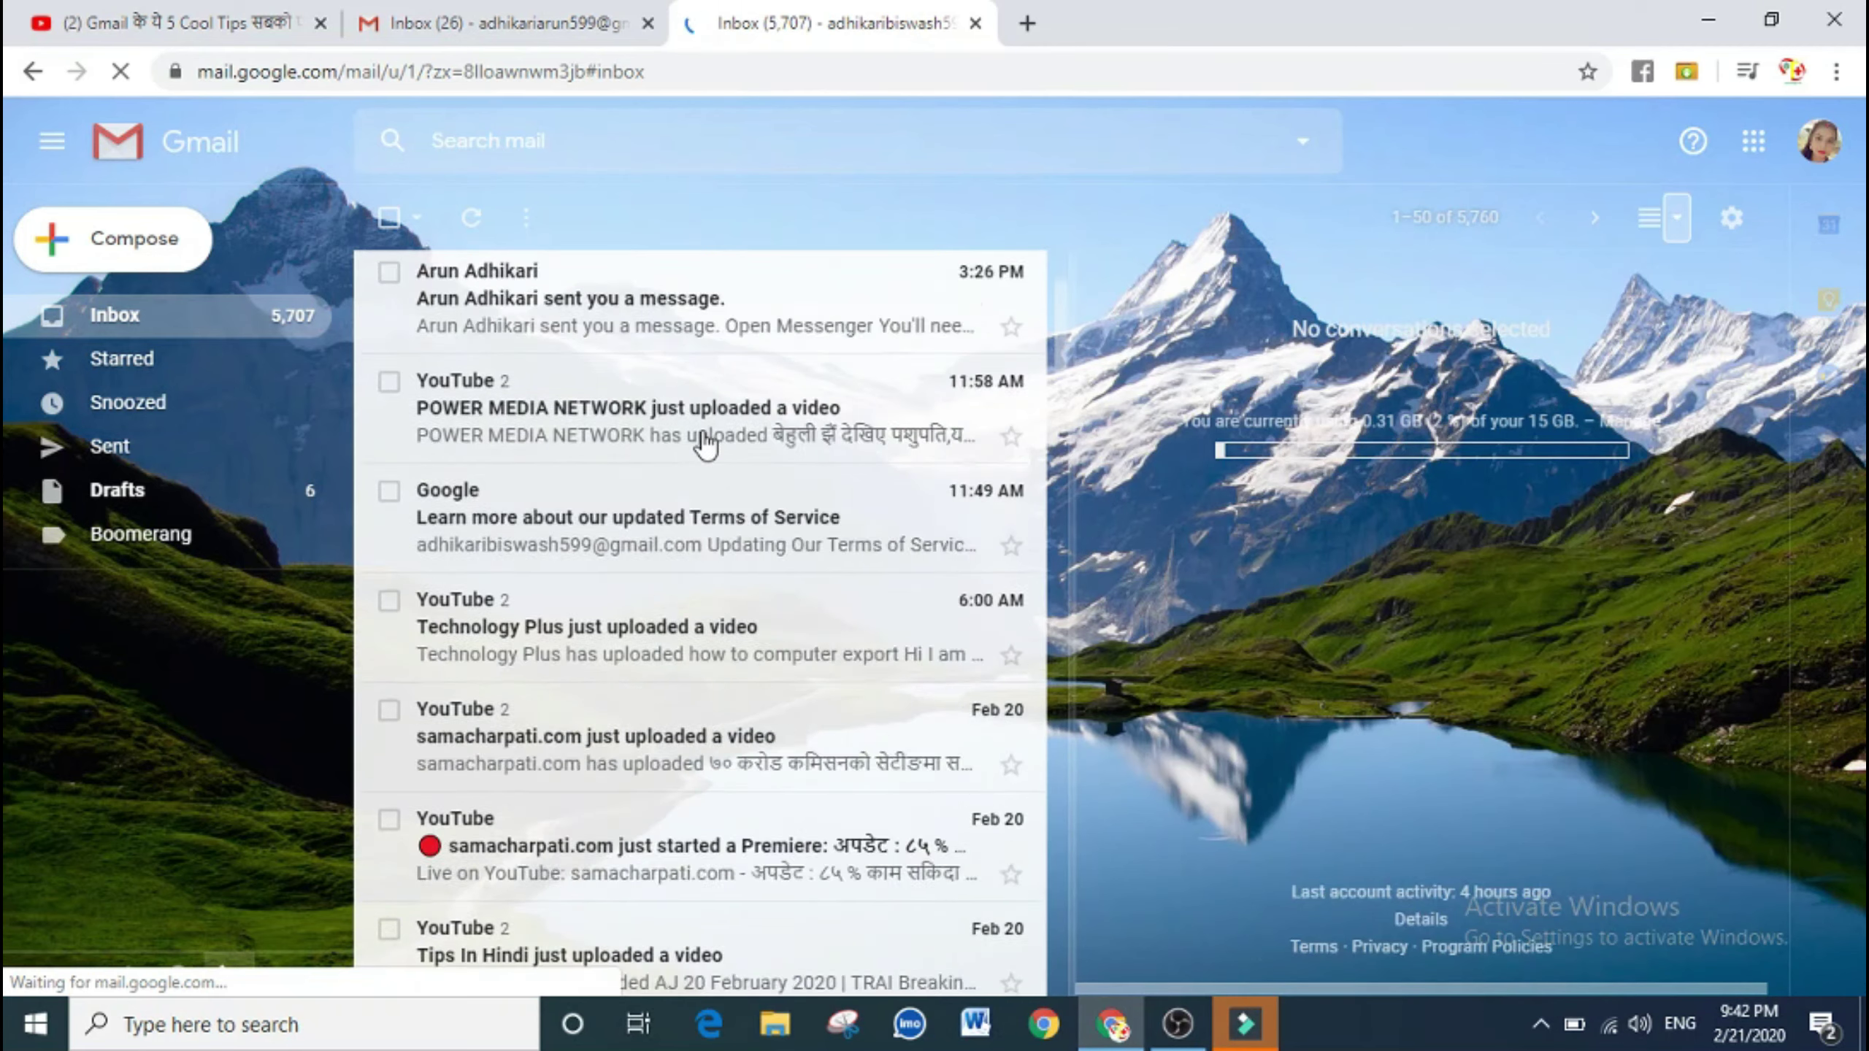
{"action": "scroll", "coordinate": [703, 439], "scroll_direction": "down", "scroll_amount": 5}
{"action": "scroll", "coordinate": [714, 434], "scroll_direction": "up", "scroll_amount": 10}
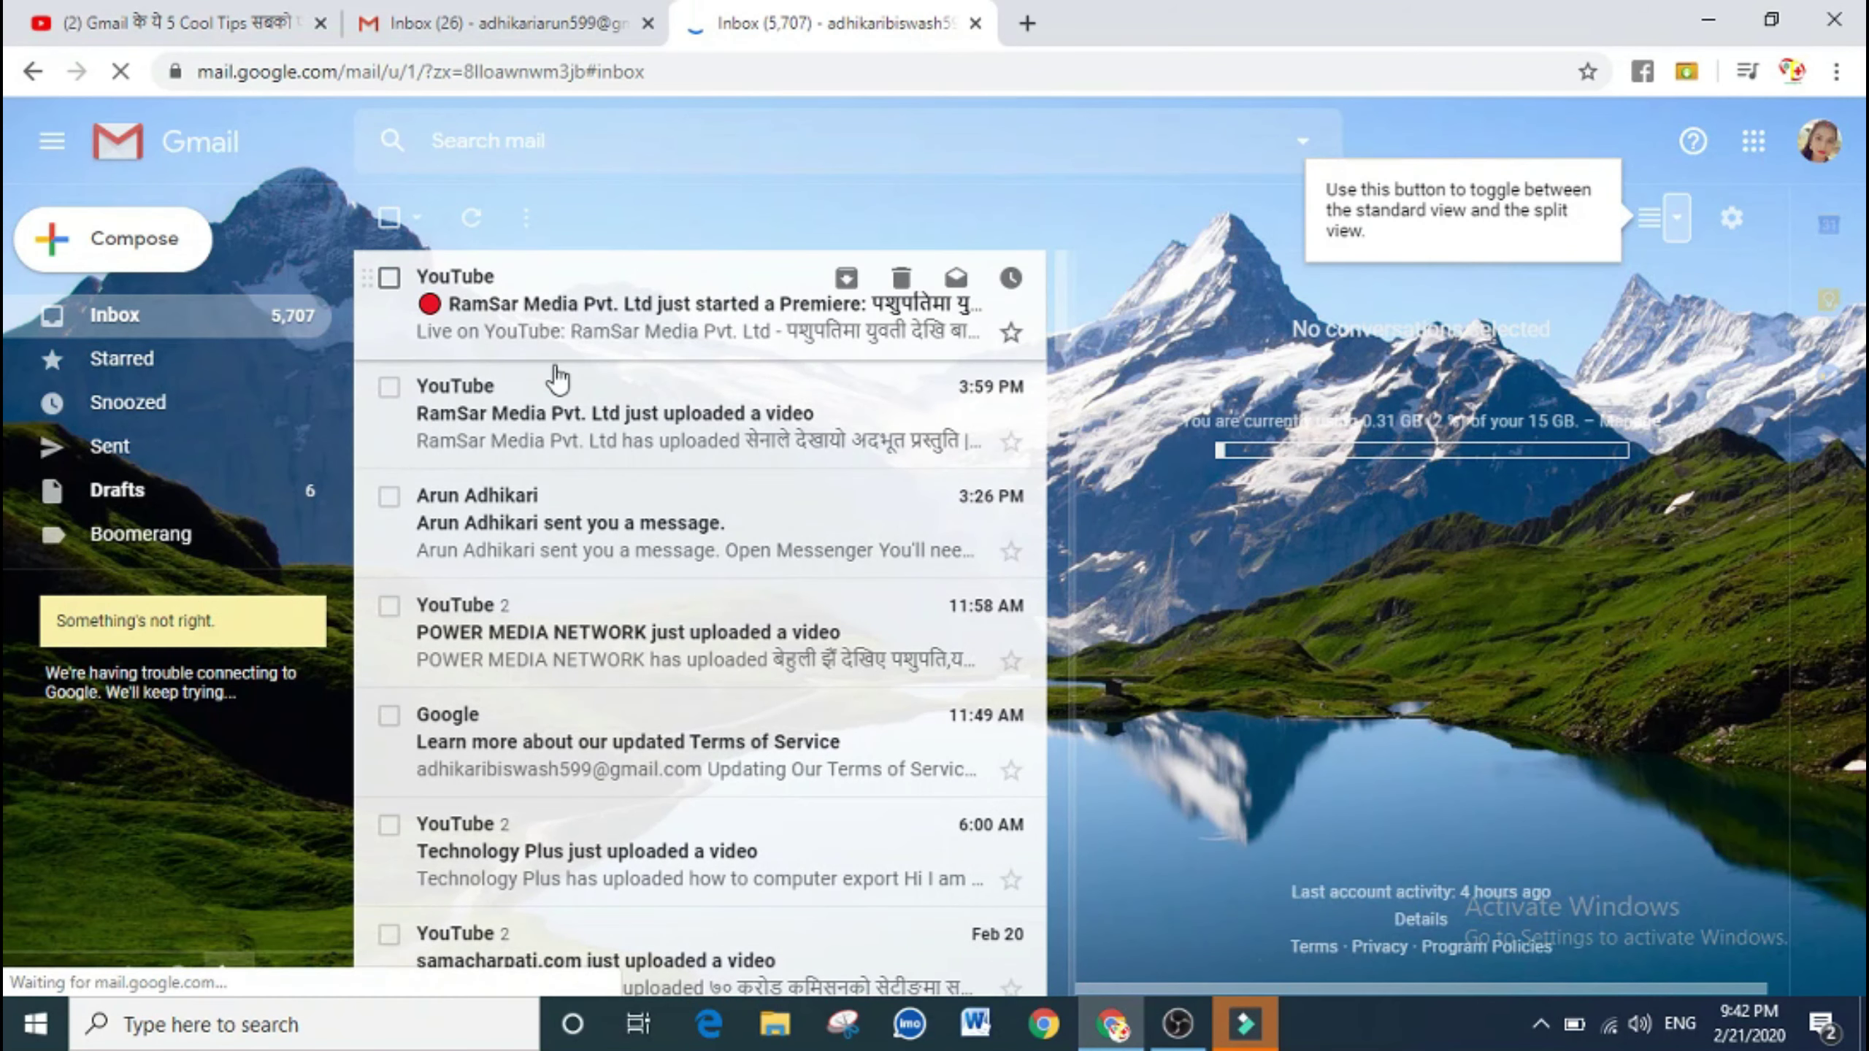
- Preview the RamSar Premiere, samacharpati uploaded-video and samacharpati Premiere emails in the reading pane
{"action": "left_click", "coordinate": [595, 319]}
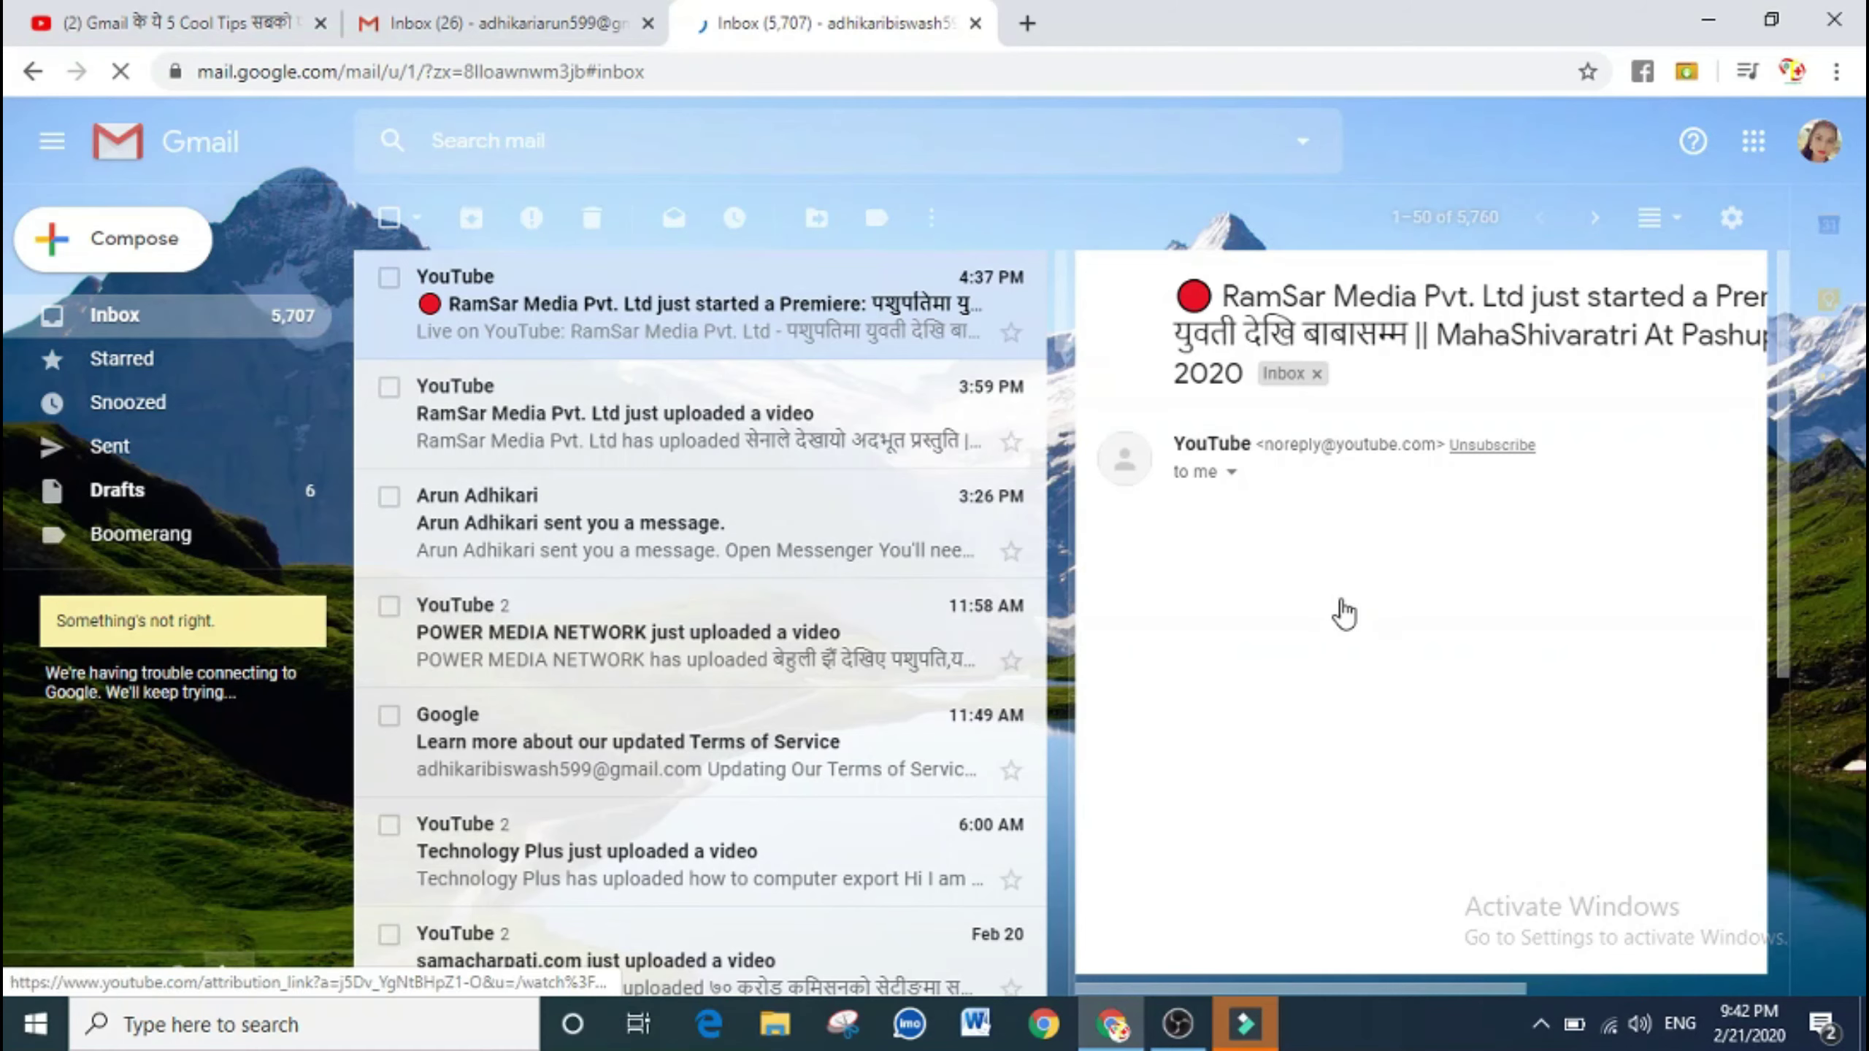
{"action": "scroll", "coordinate": [763, 605], "scroll_direction": "down", "scroll_amount": 2}
{"action": "scroll", "coordinate": [809, 605], "scroll_direction": "down", "scroll_amount": 3}
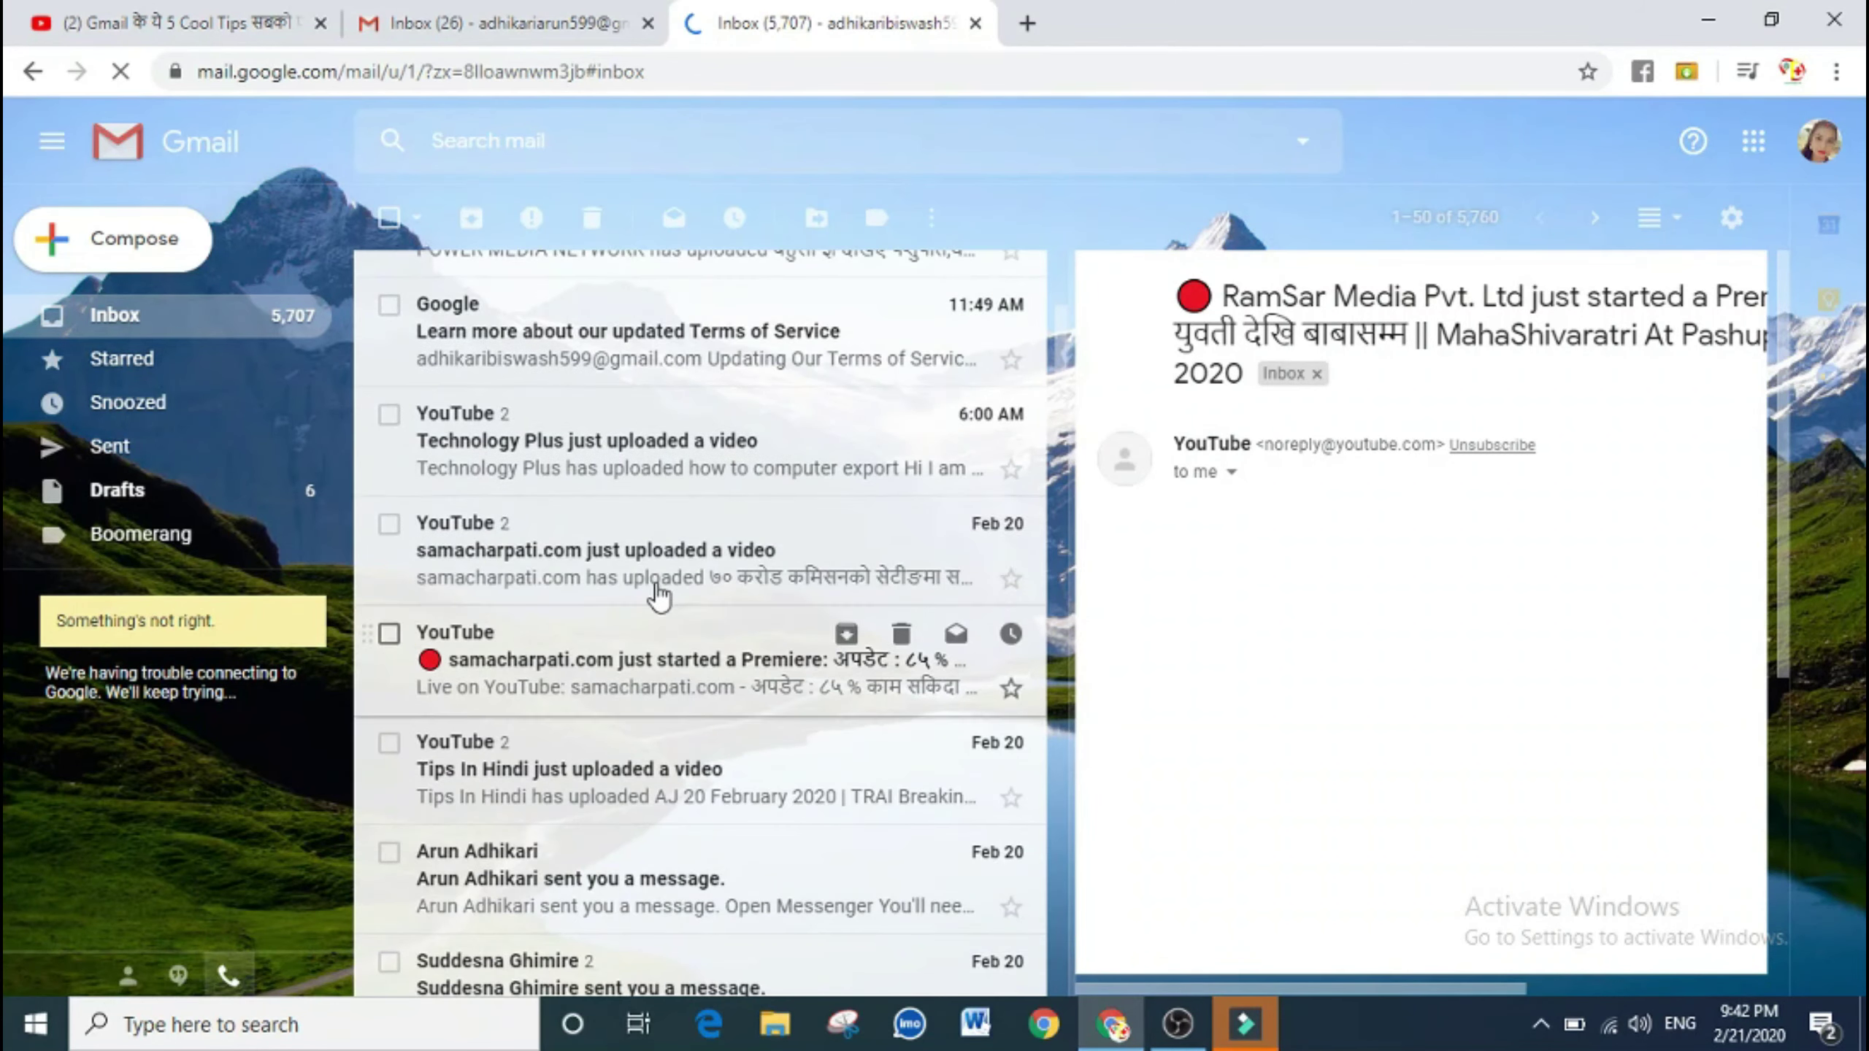
{"action": "left_click", "coordinate": [673, 563]}
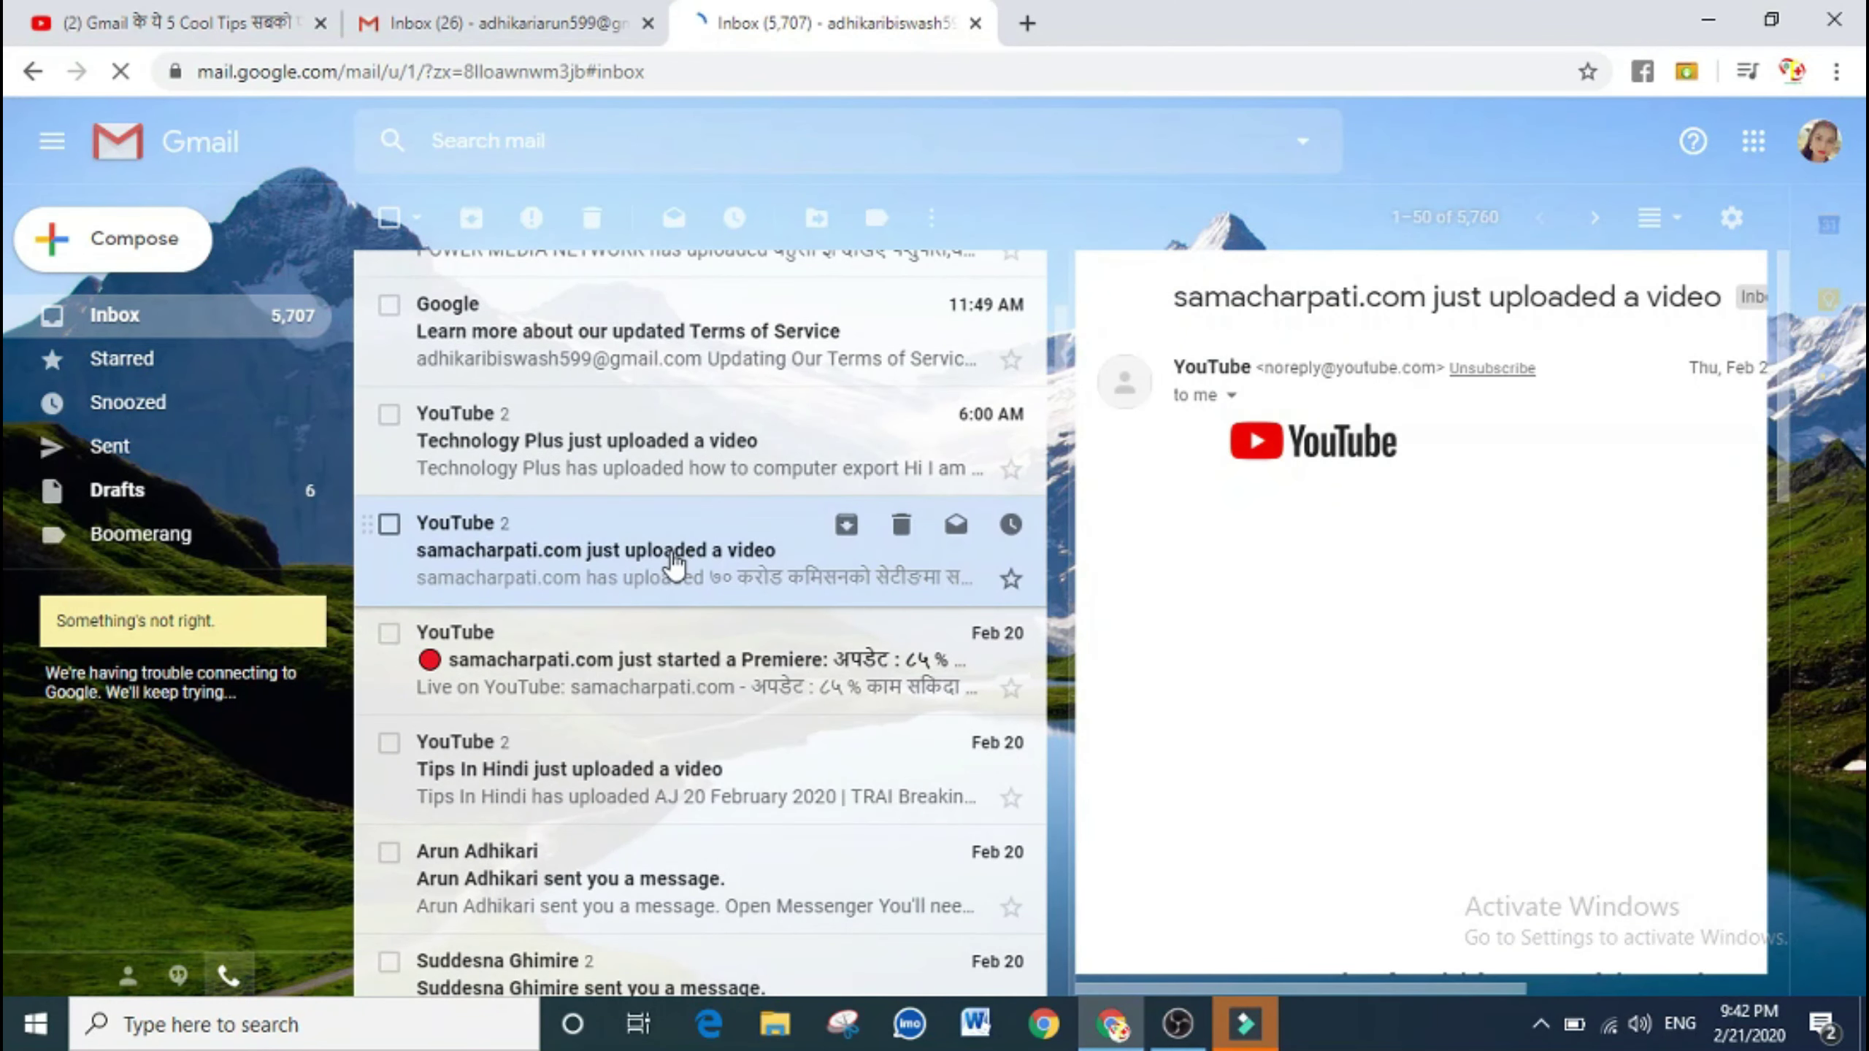
{"action": "left_click", "coordinate": [777, 681]}
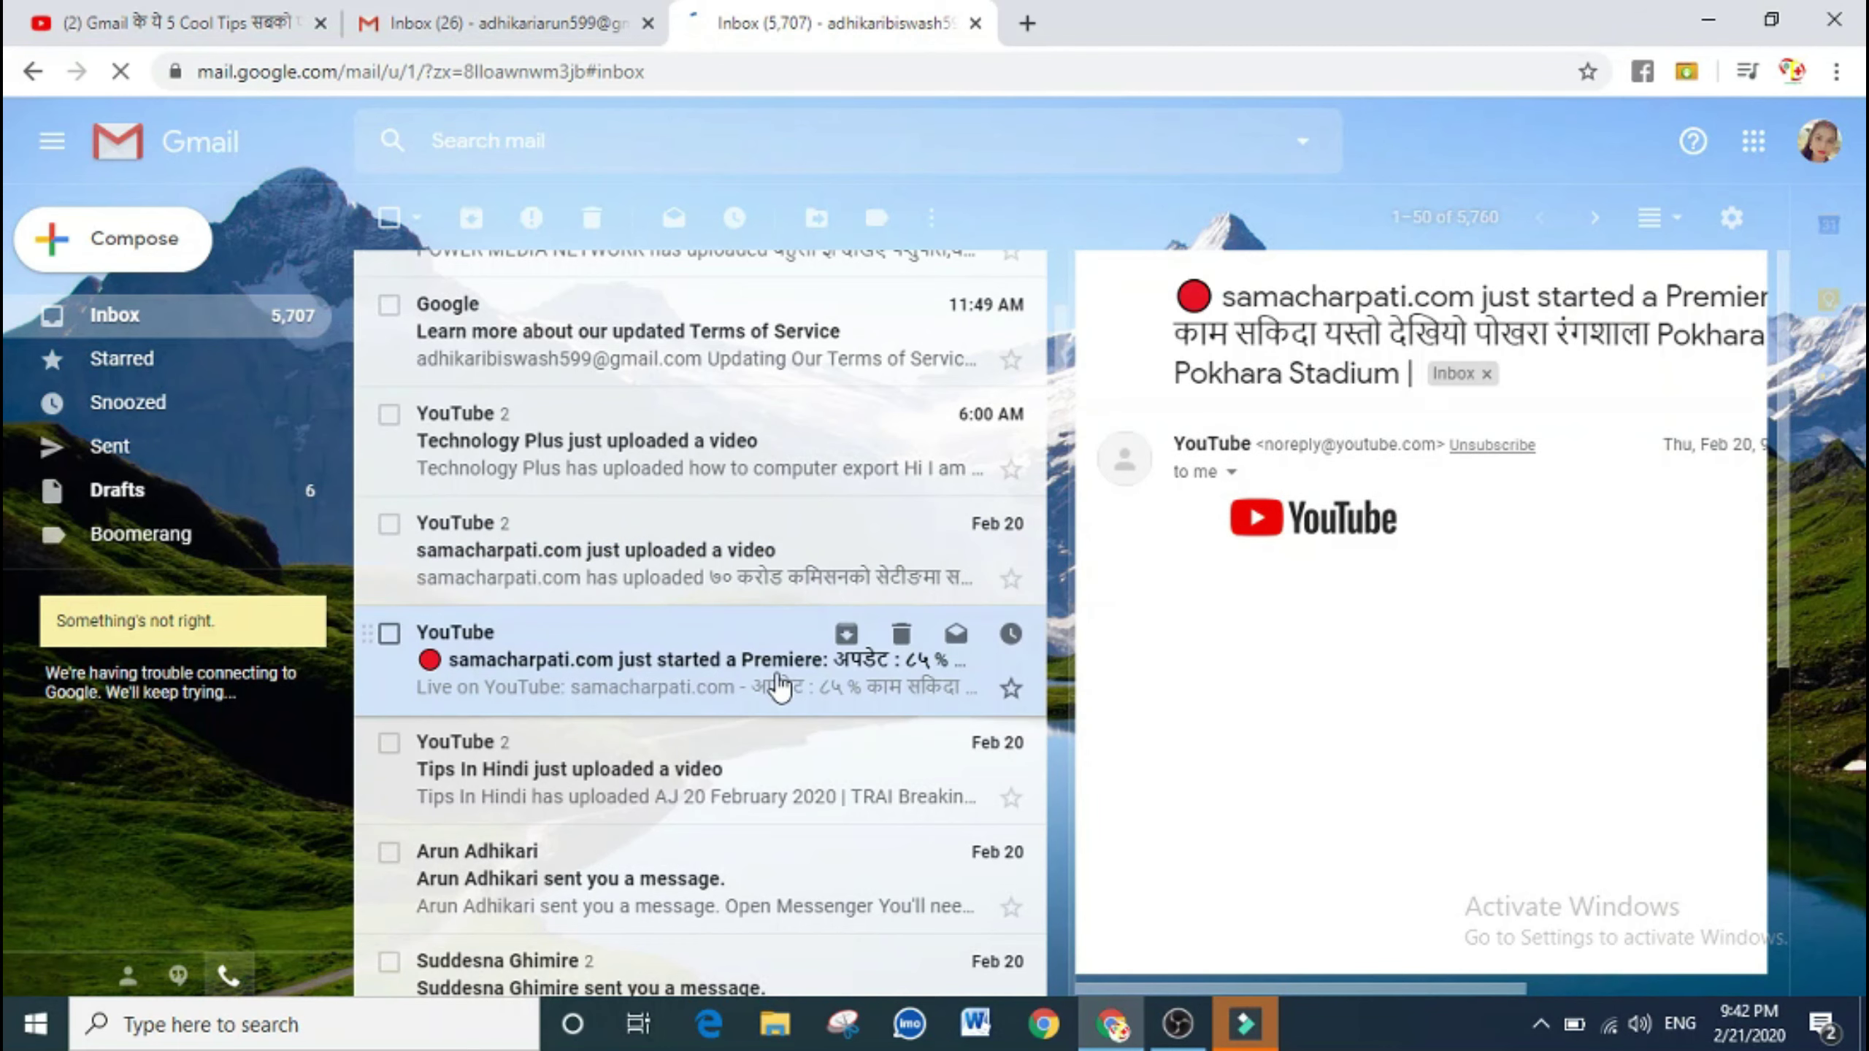
{"action": "scroll", "coordinate": [784, 682], "scroll_direction": "up", "scroll_amount": 4}
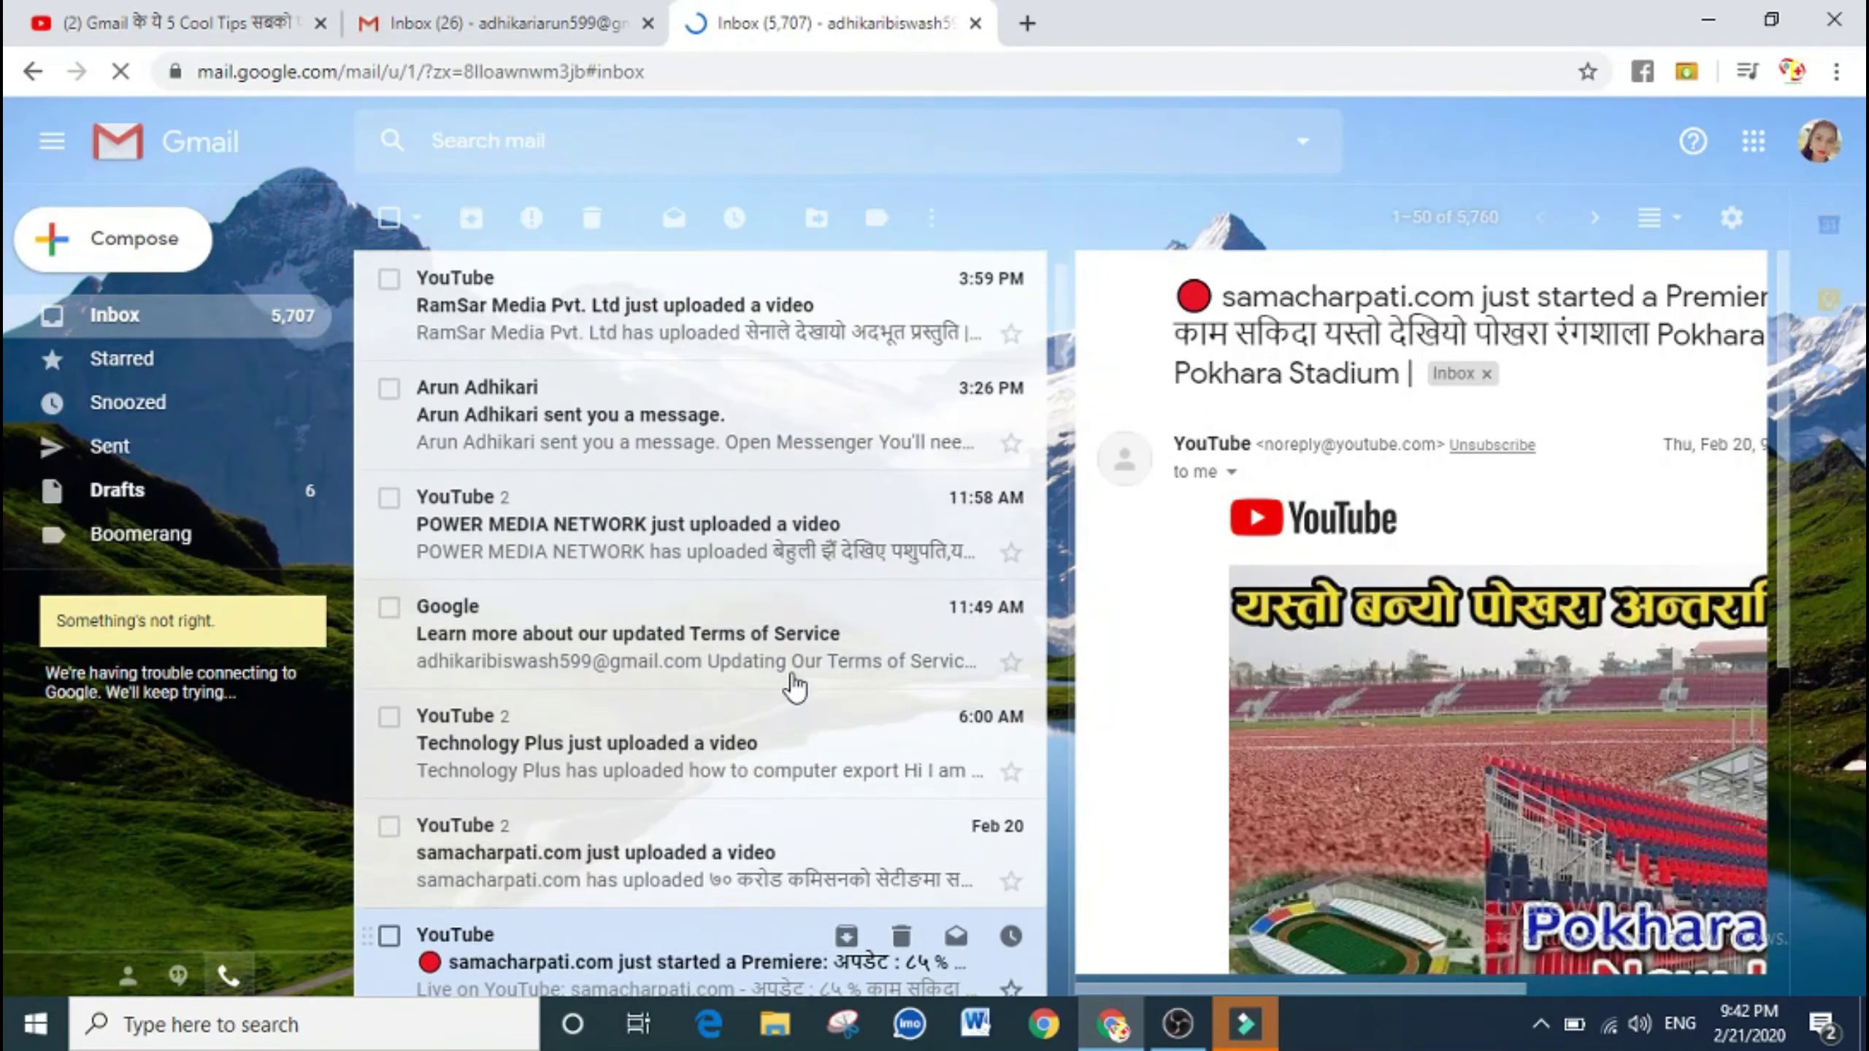
{"action": "scroll", "coordinate": [793, 685], "scroll_direction": "up", "scroll_amount": 1}
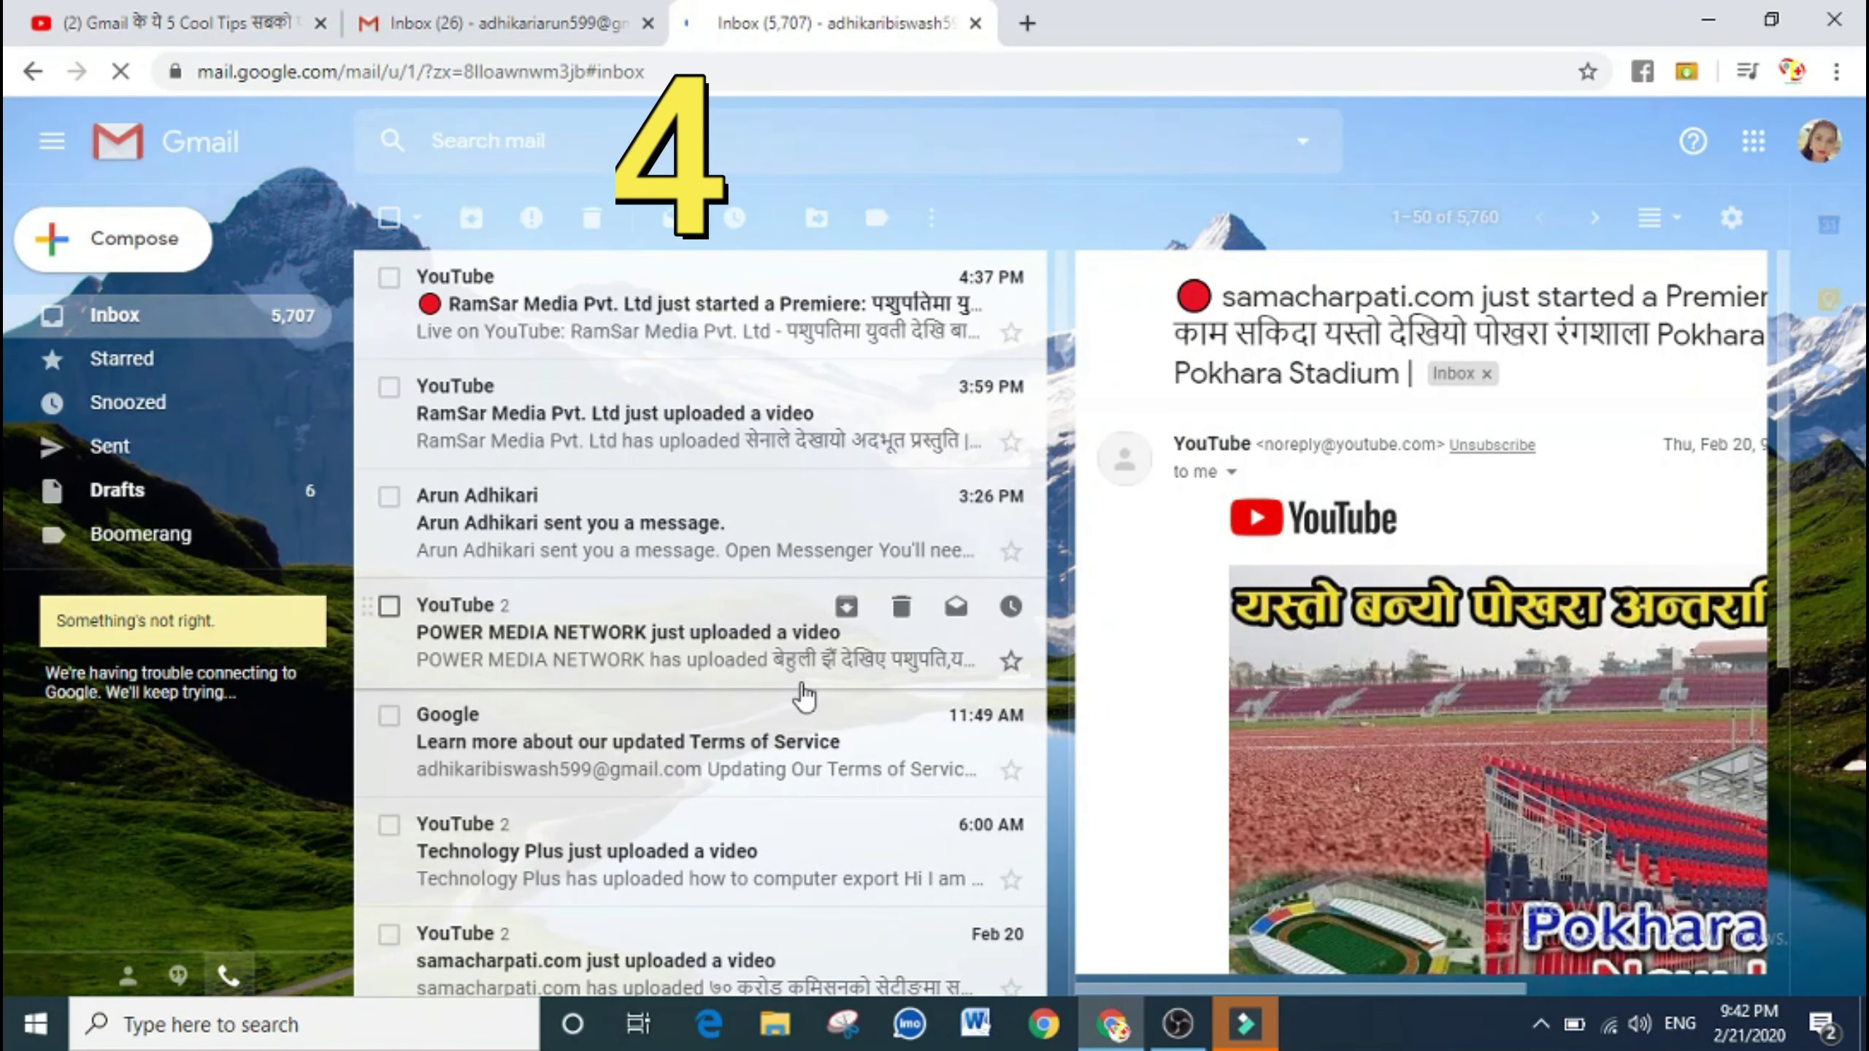
- Open the full Settings page on the General tab from the gear menu
{"action": "scroll", "coordinate": [804, 695], "scroll_direction": "down", "scroll_amount": 2}
{"action": "scroll", "coordinate": [810, 699], "scroll_direction": "down", "scroll_amount": 2}
{"action": "scroll", "coordinate": [835, 708], "scroll_direction": "up", "scroll_amount": 2}
{"action": "scroll", "coordinate": [844, 711], "scroll_direction": "up", "scroll_amount": 2}
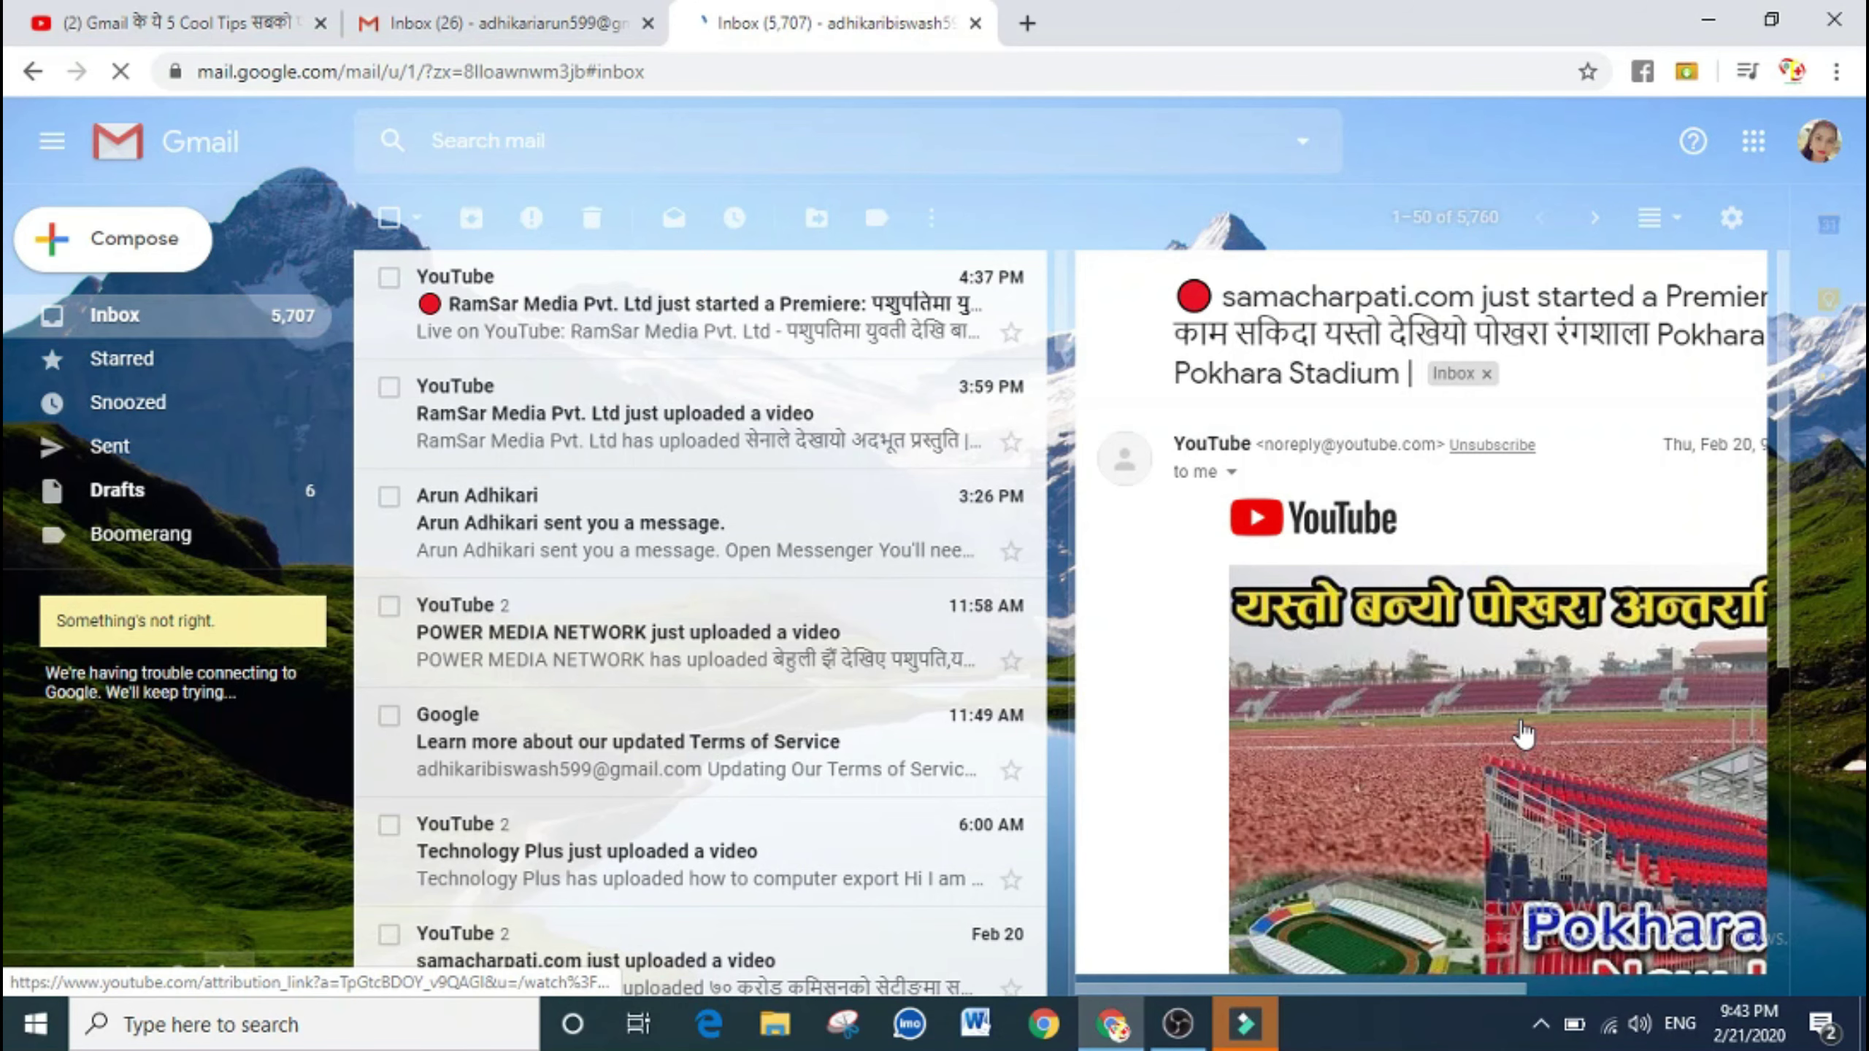
{"action": "left_click", "coordinate": [1733, 218]}
{"action": "left_click", "coordinate": [1646, 379]}
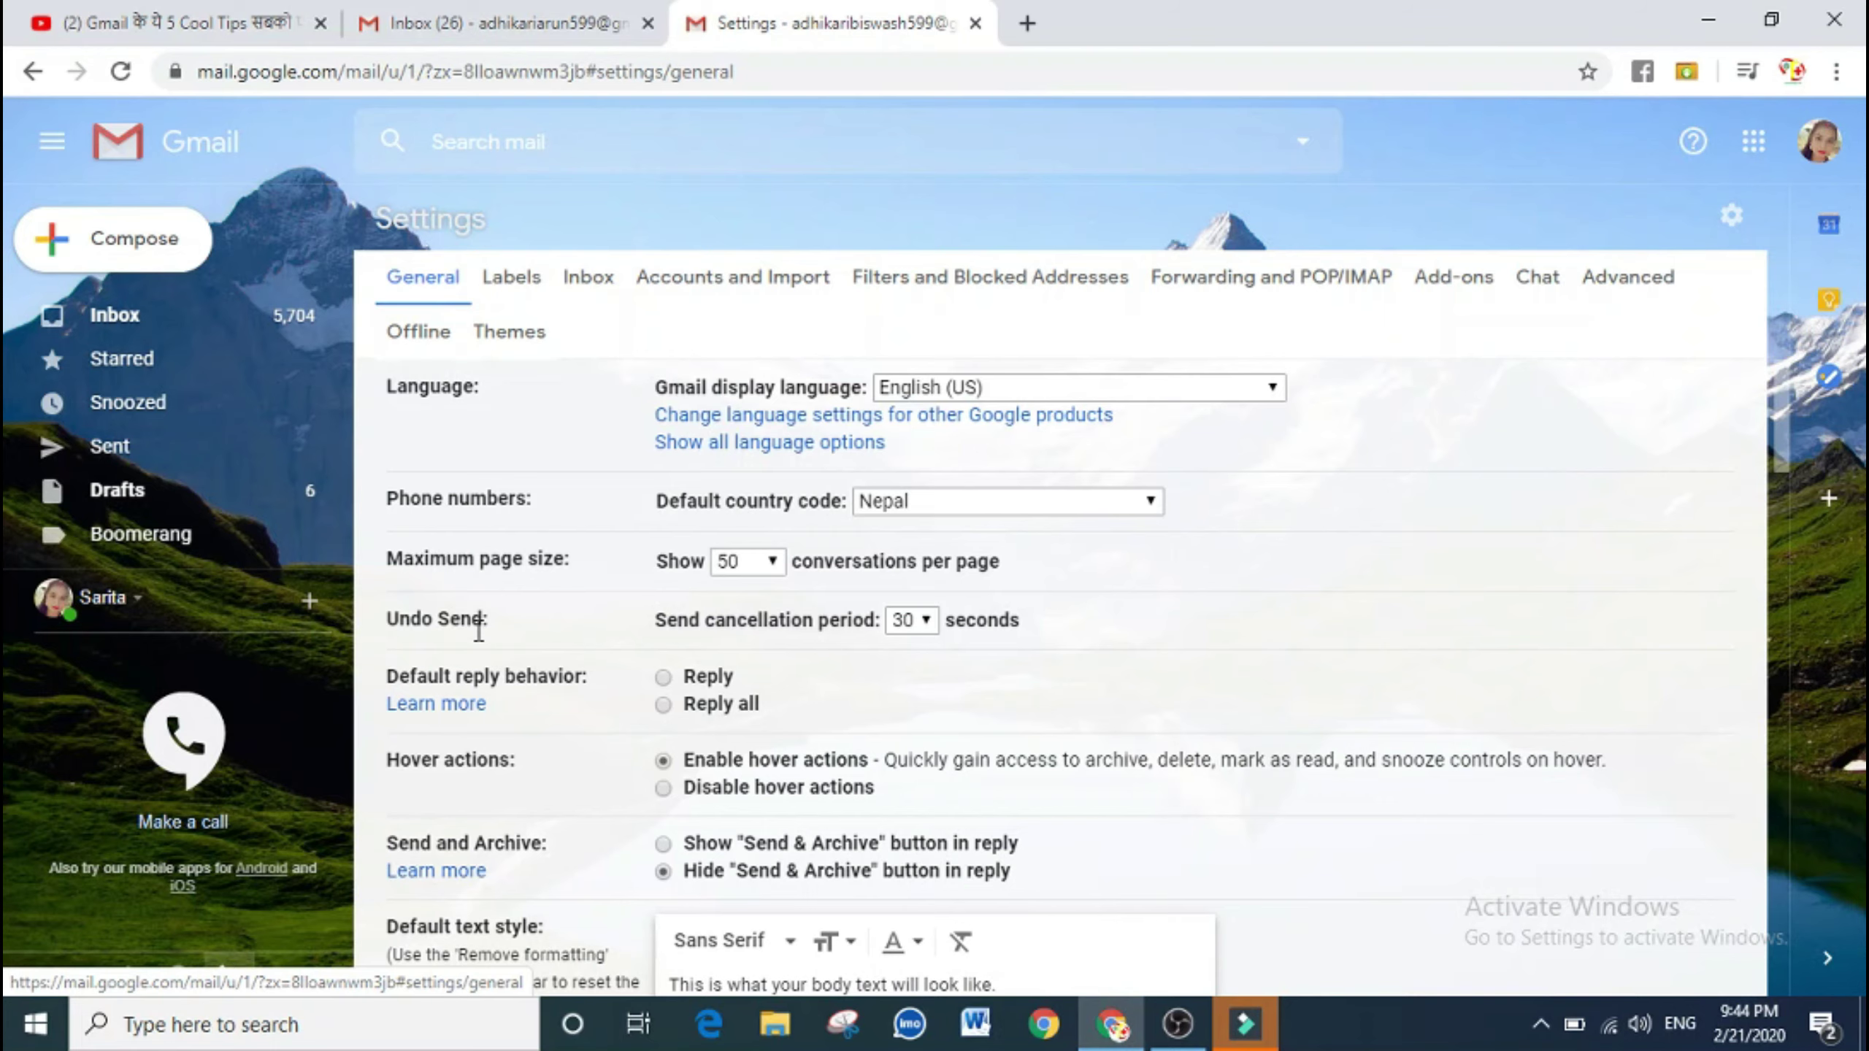
- Scroll down to Keyboard shortcuts and switch them on
{"action": "scroll", "coordinate": [479, 629], "scroll_direction": "down", "scroll_amount": 2}
{"action": "scroll", "coordinate": [478, 633], "scroll_direction": "down", "scroll_amount": 2}
{"action": "scroll", "coordinate": [479, 636], "scroll_direction": "down", "scroll_amount": 3}
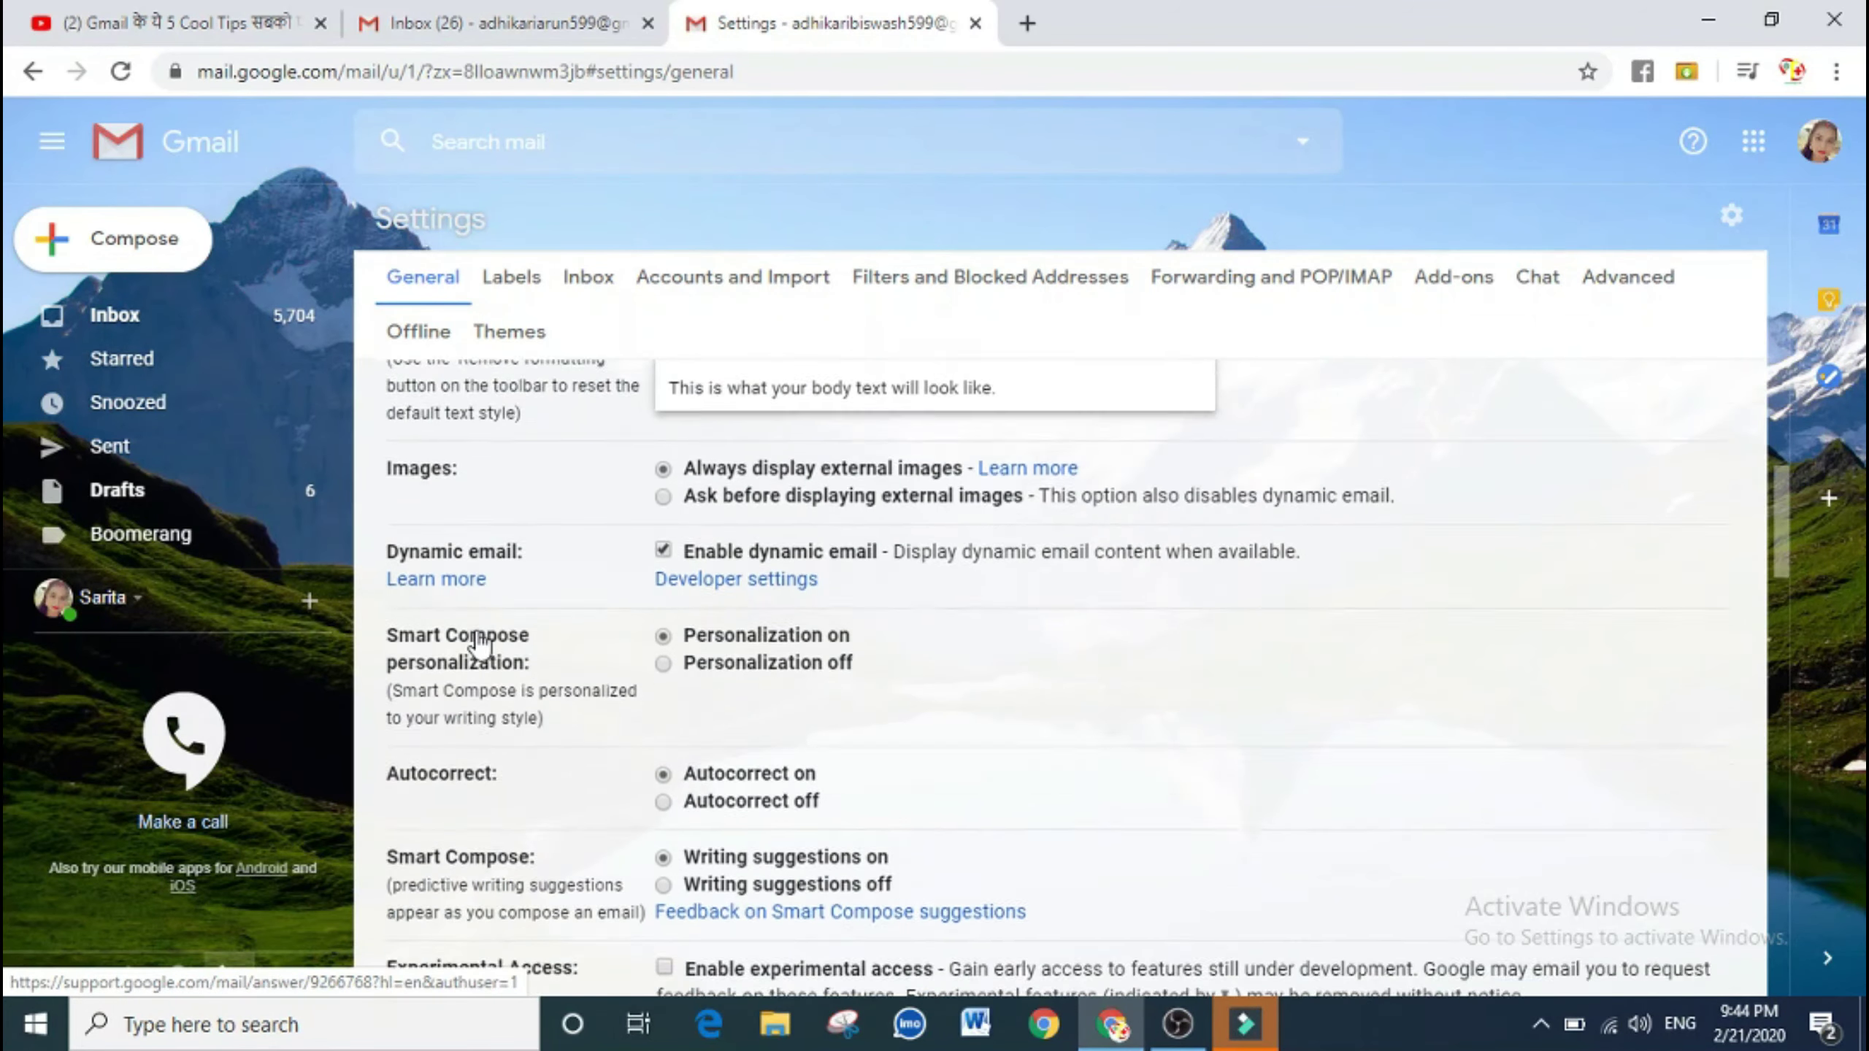
{"action": "scroll", "coordinate": [479, 637], "scroll_direction": "down", "scroll_amount": 1}
{"action": "scroll", "coordinate": [480, 639], "scroll_direction": "down", "scroll_amount": 3}
{"action": "scroll", "coordinate": [481, 641], "scroll_direction": "down", "scroll_amount": 1}
{"action": "scroll", "coordinate": [482, 644], "scroll_direction": "down", "scroll_amount": 2}
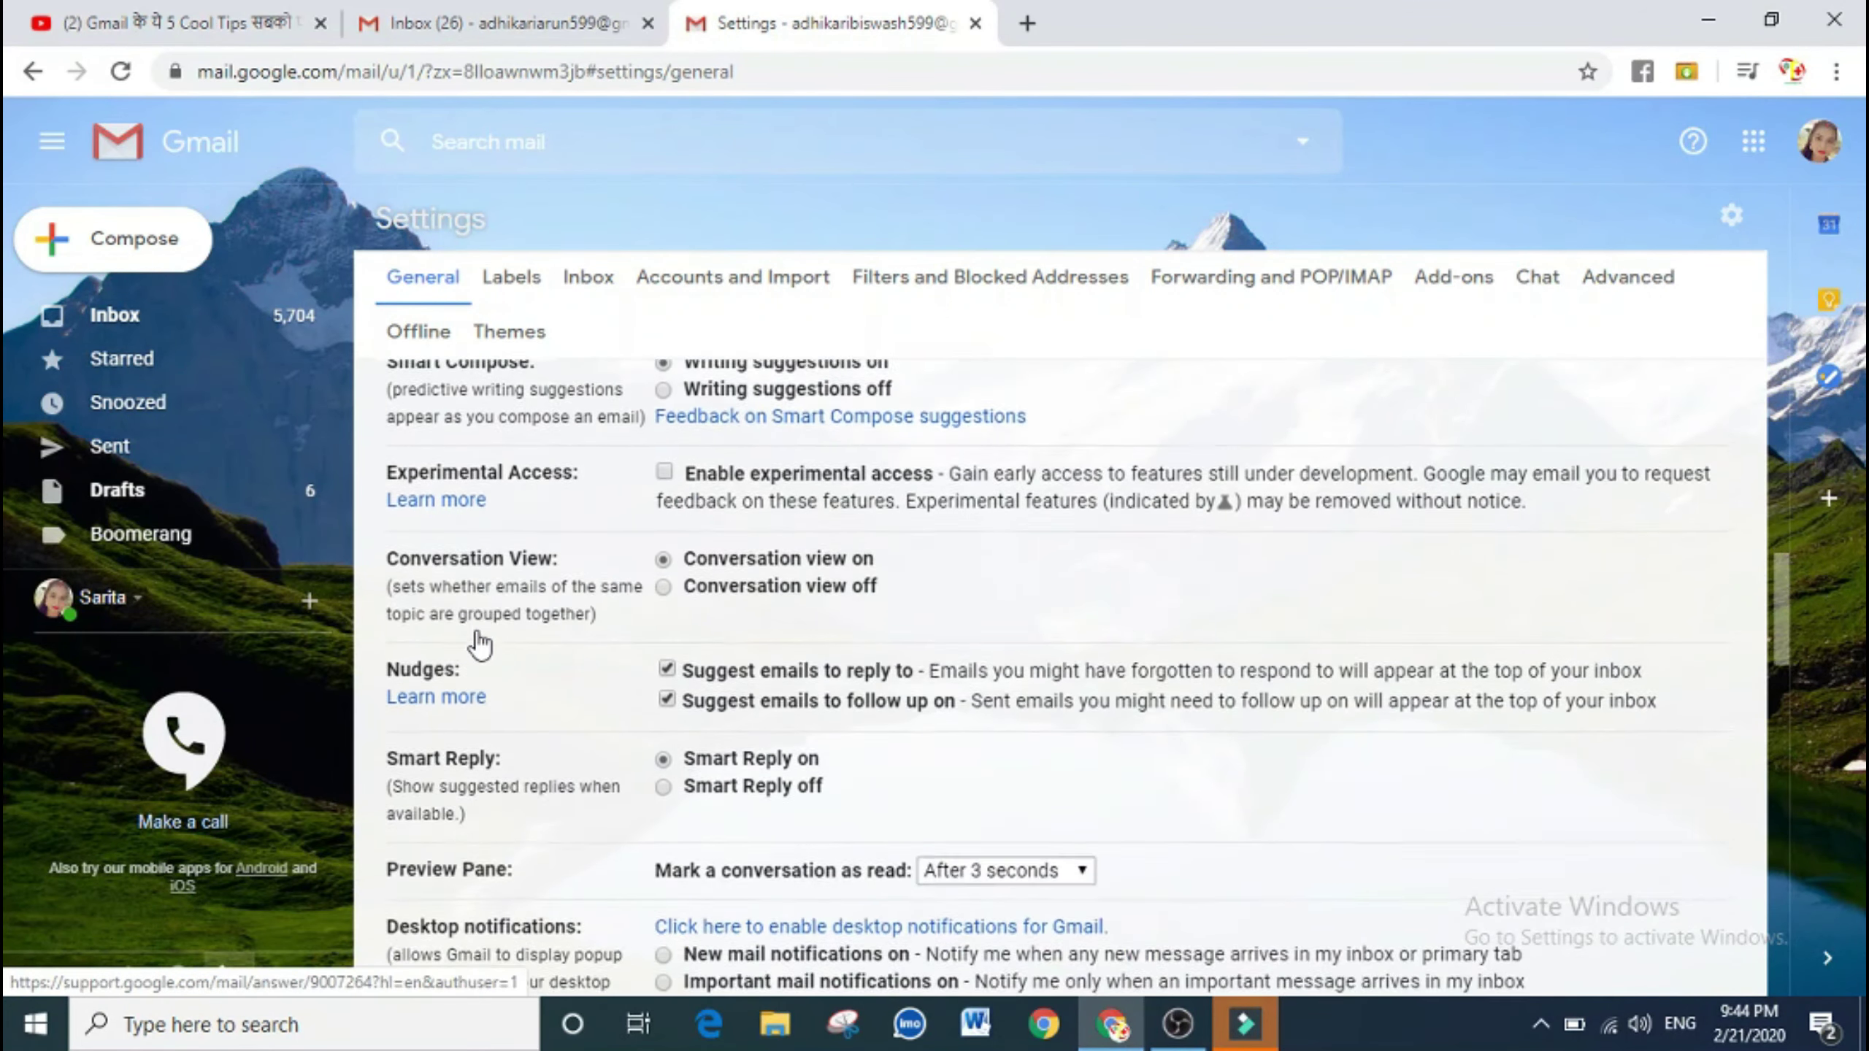
{"action": "scroll", "coordinate": [478, 634], "scroll_direction": "down", "scroll_amount": 1}
{"action": "scroll", "coordinate": [479, 635], "scroll_direction": "down", "scroll_amount": 1}
{"action": "scroll", "coordinate": [479, 634], "scroll_direction": "down", "scroll_amount": 2}
{"action": "scroll", "coordinate": [478, 633], "scroll_direction": "down", "scroll_amount": 2}
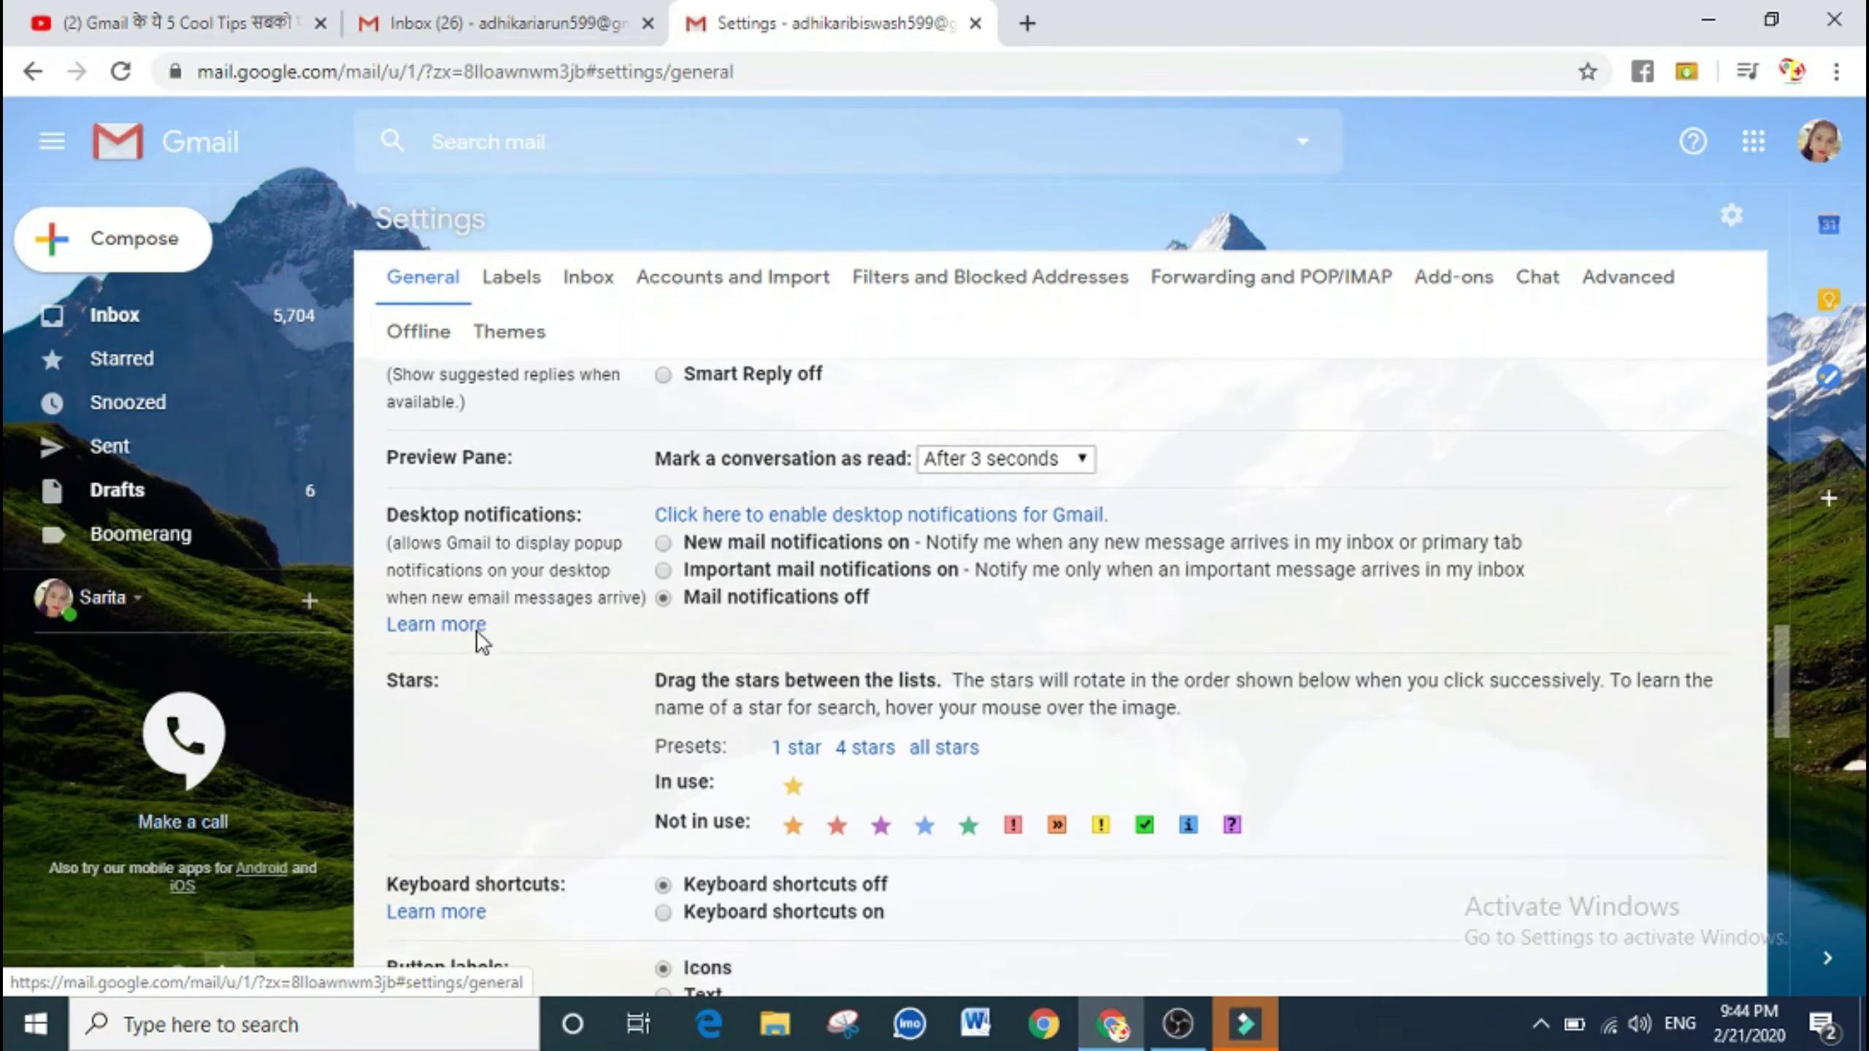
{"action": "scroll", "coordinate": [479, 639], "scroll_direction": "down", "scroll_amount": 1}
{"action": "scroll", "coordinate": [479, 639], "scroll_direction": "down", "scroll_amount": 1}
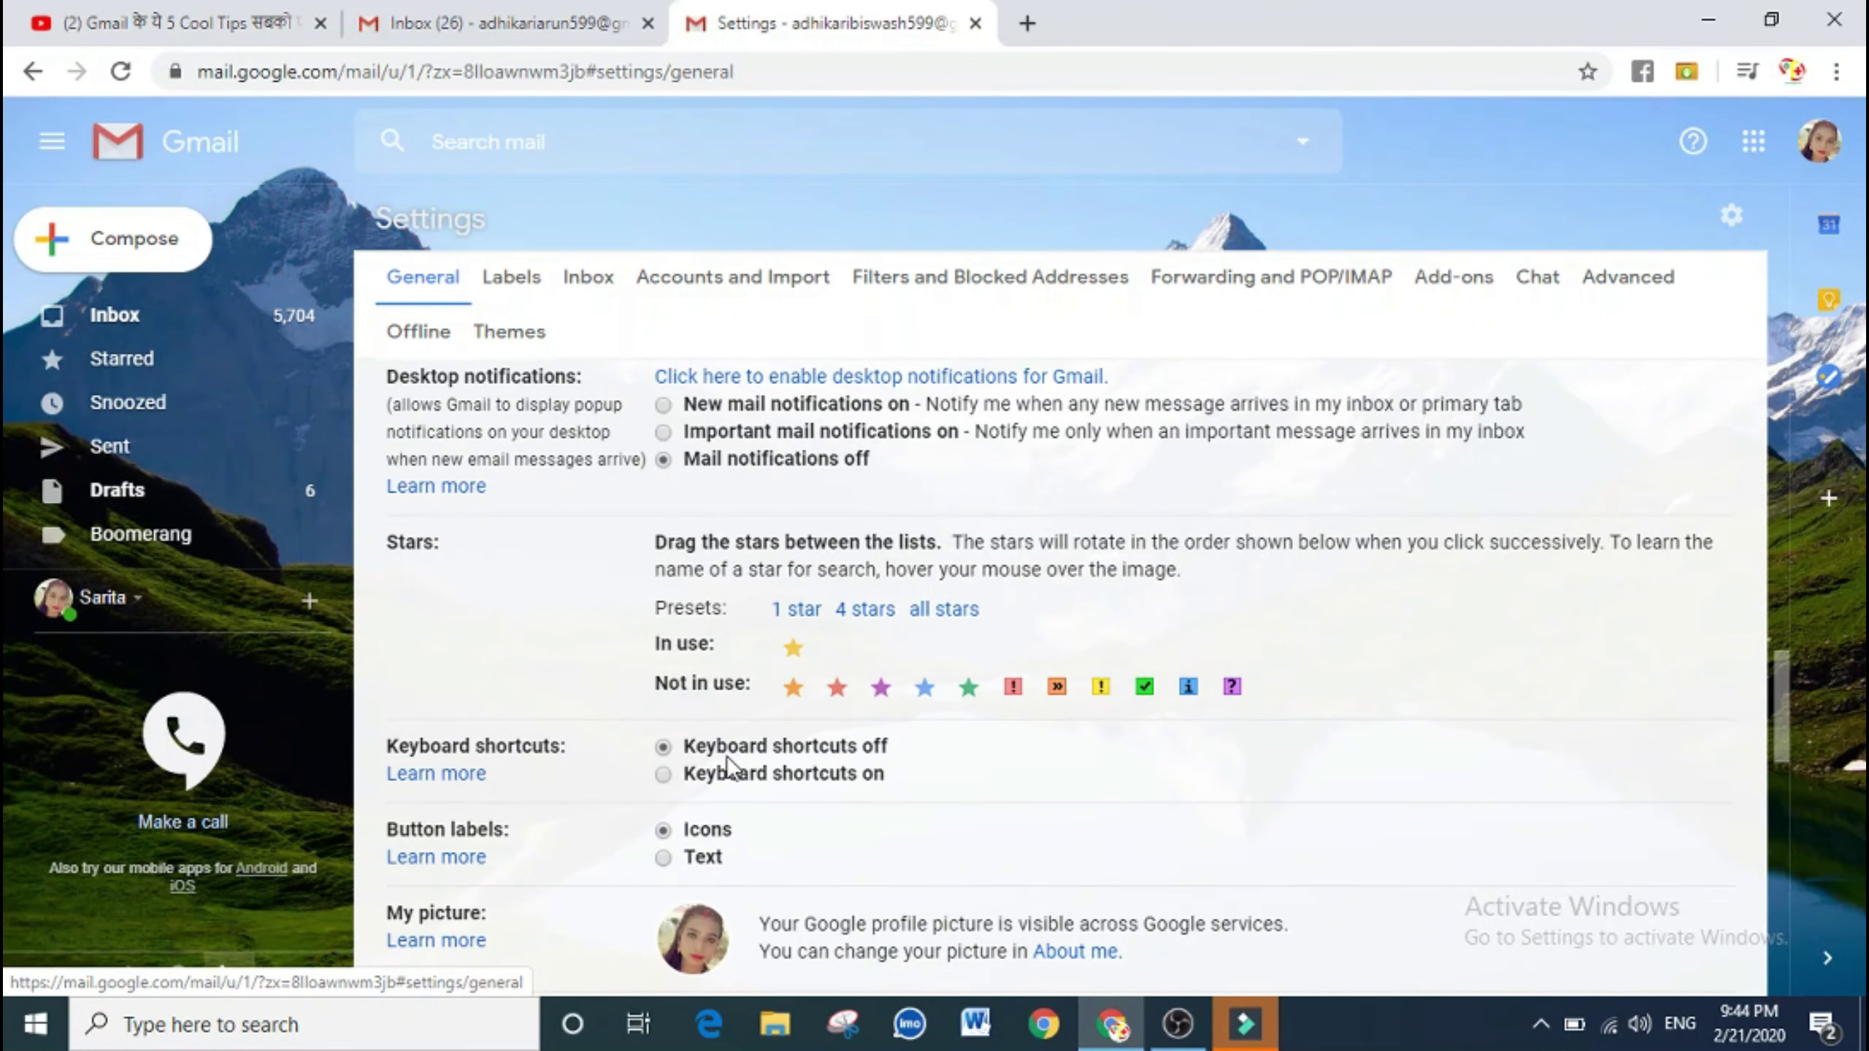
{"action": "left_click", "coordinate": [663, 774]}
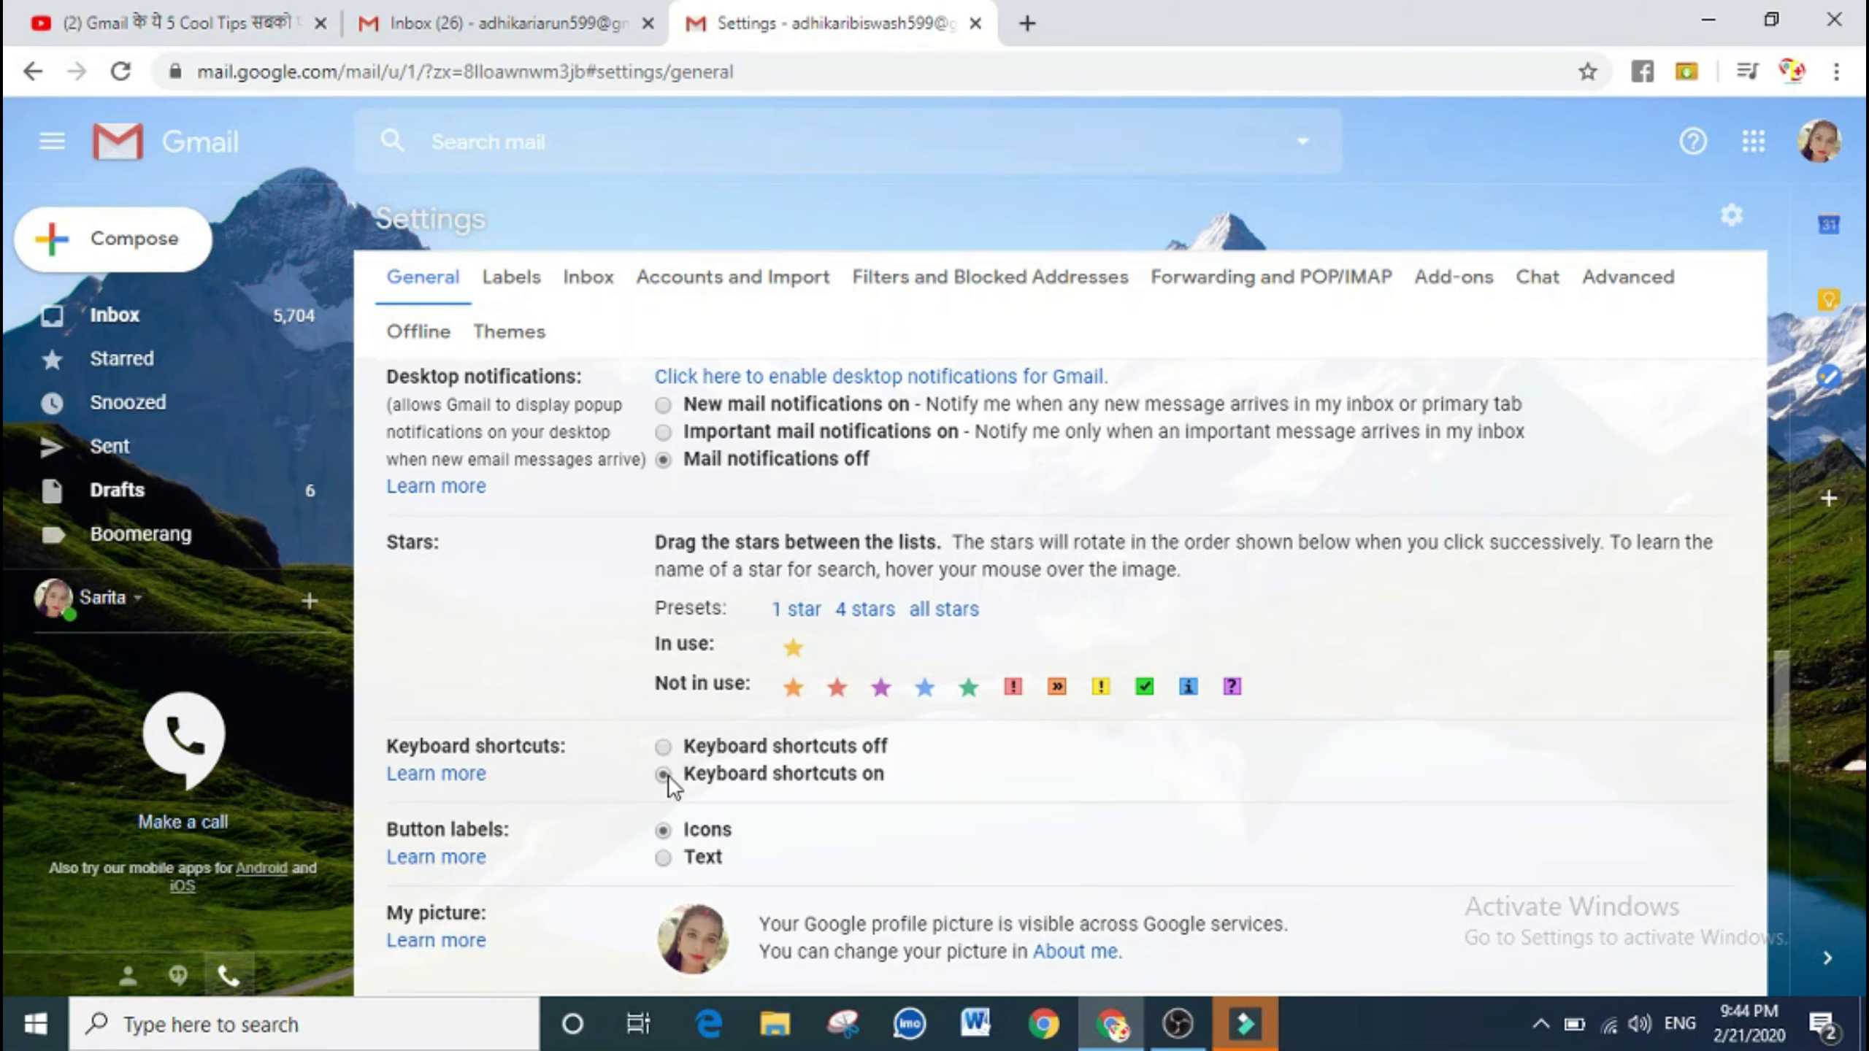
- Save the settings, returning to the vertical-split inbox
{"action": "scroll", "coordinate": [846, 759], "scroll_direction": "down", "scroll_amount": 1}
{"action": "scroll", "coordinate": [846, 758], "scroll_direction": "down", "scroll_amount": 5}
{"action": "scroll", "coordinate": [841, 757], "scroll_direction": "down", "scroll_amount": 5}
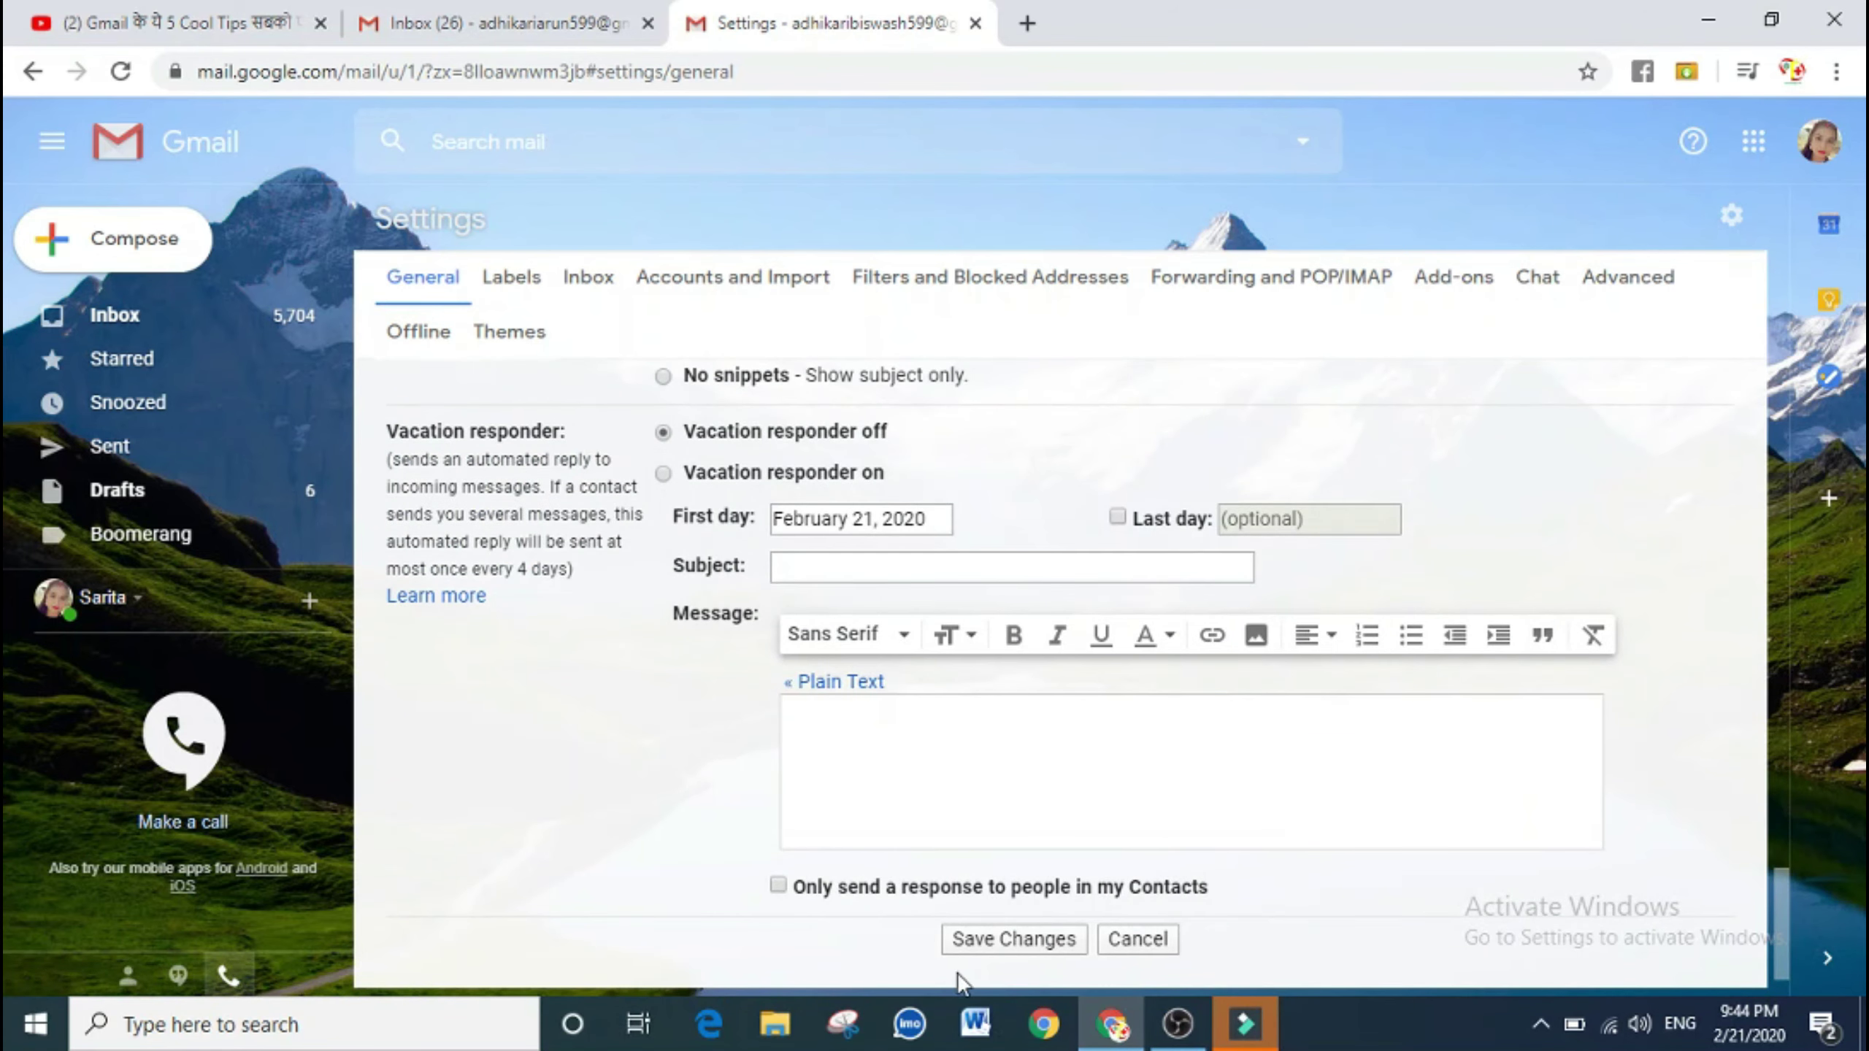
{"action": "left_click", "coordinate": [1019, 940]}
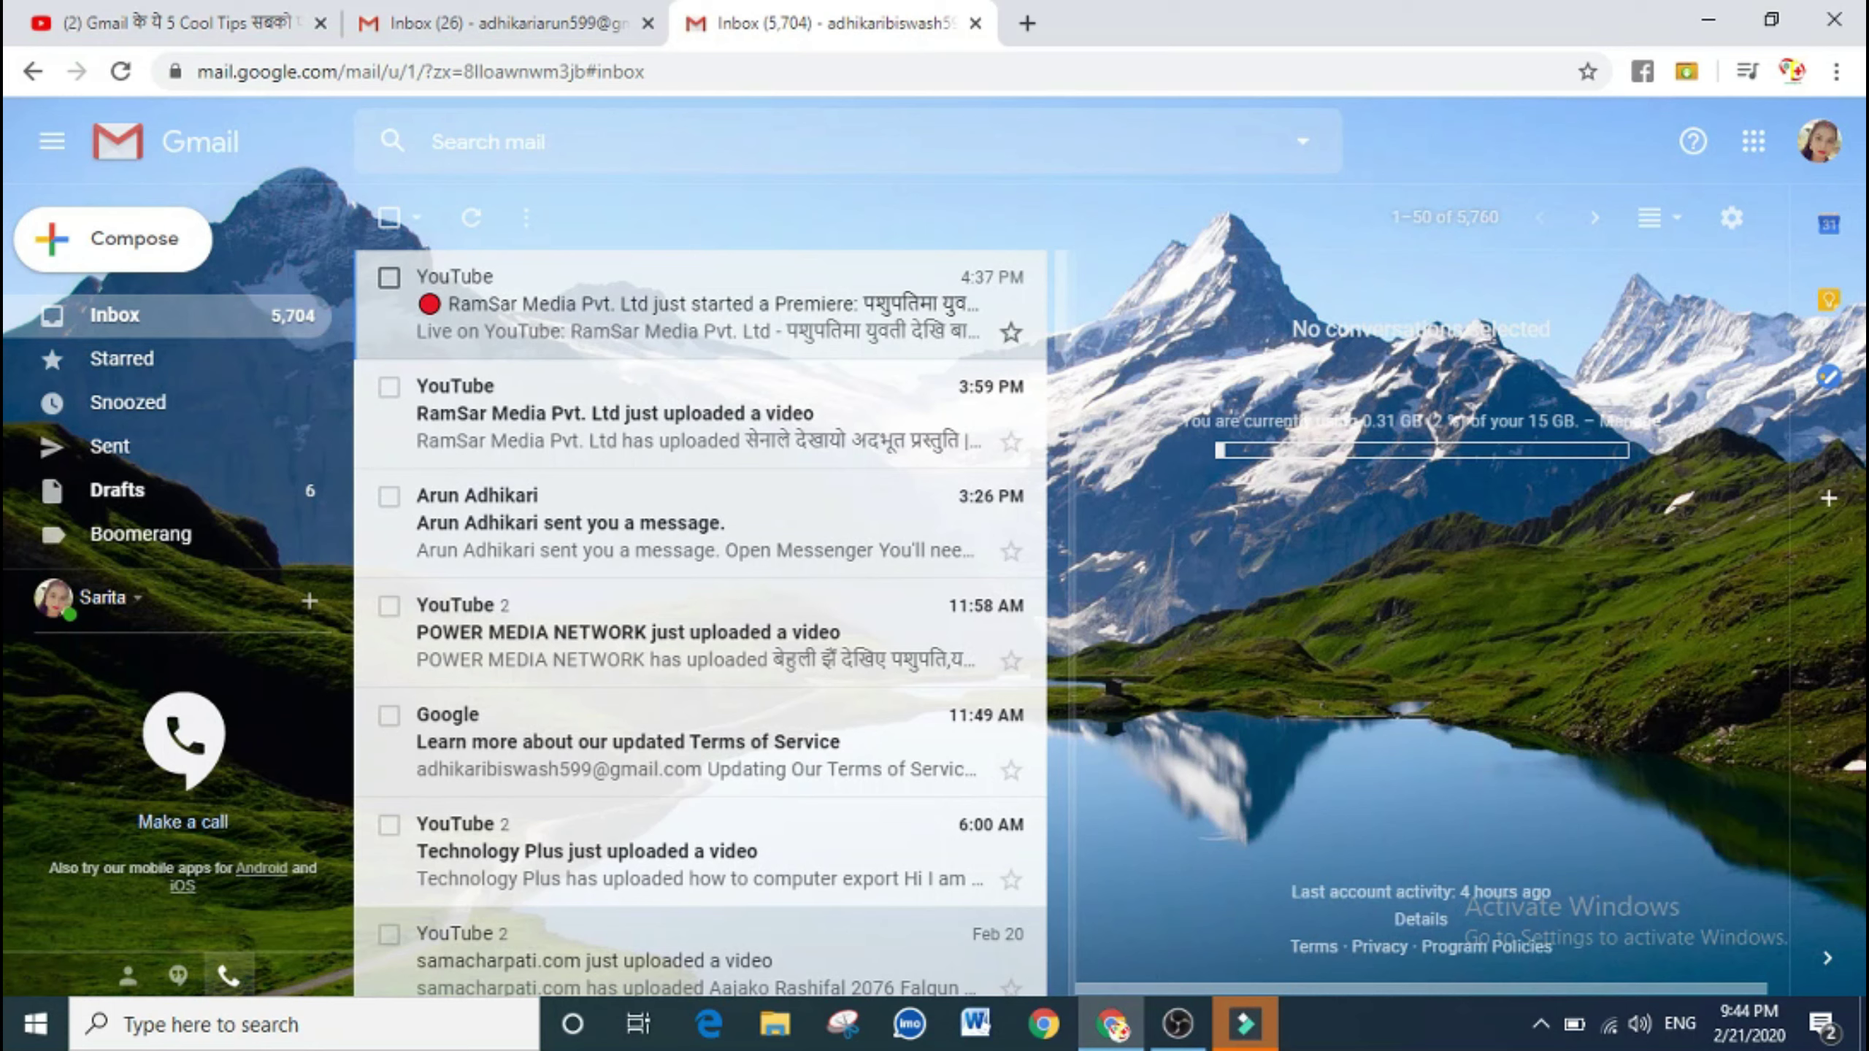
- Send a one-line hello test email introducing yourself to a contact picked from the 'a' suggestions
{"action": "key", "text": "c"}
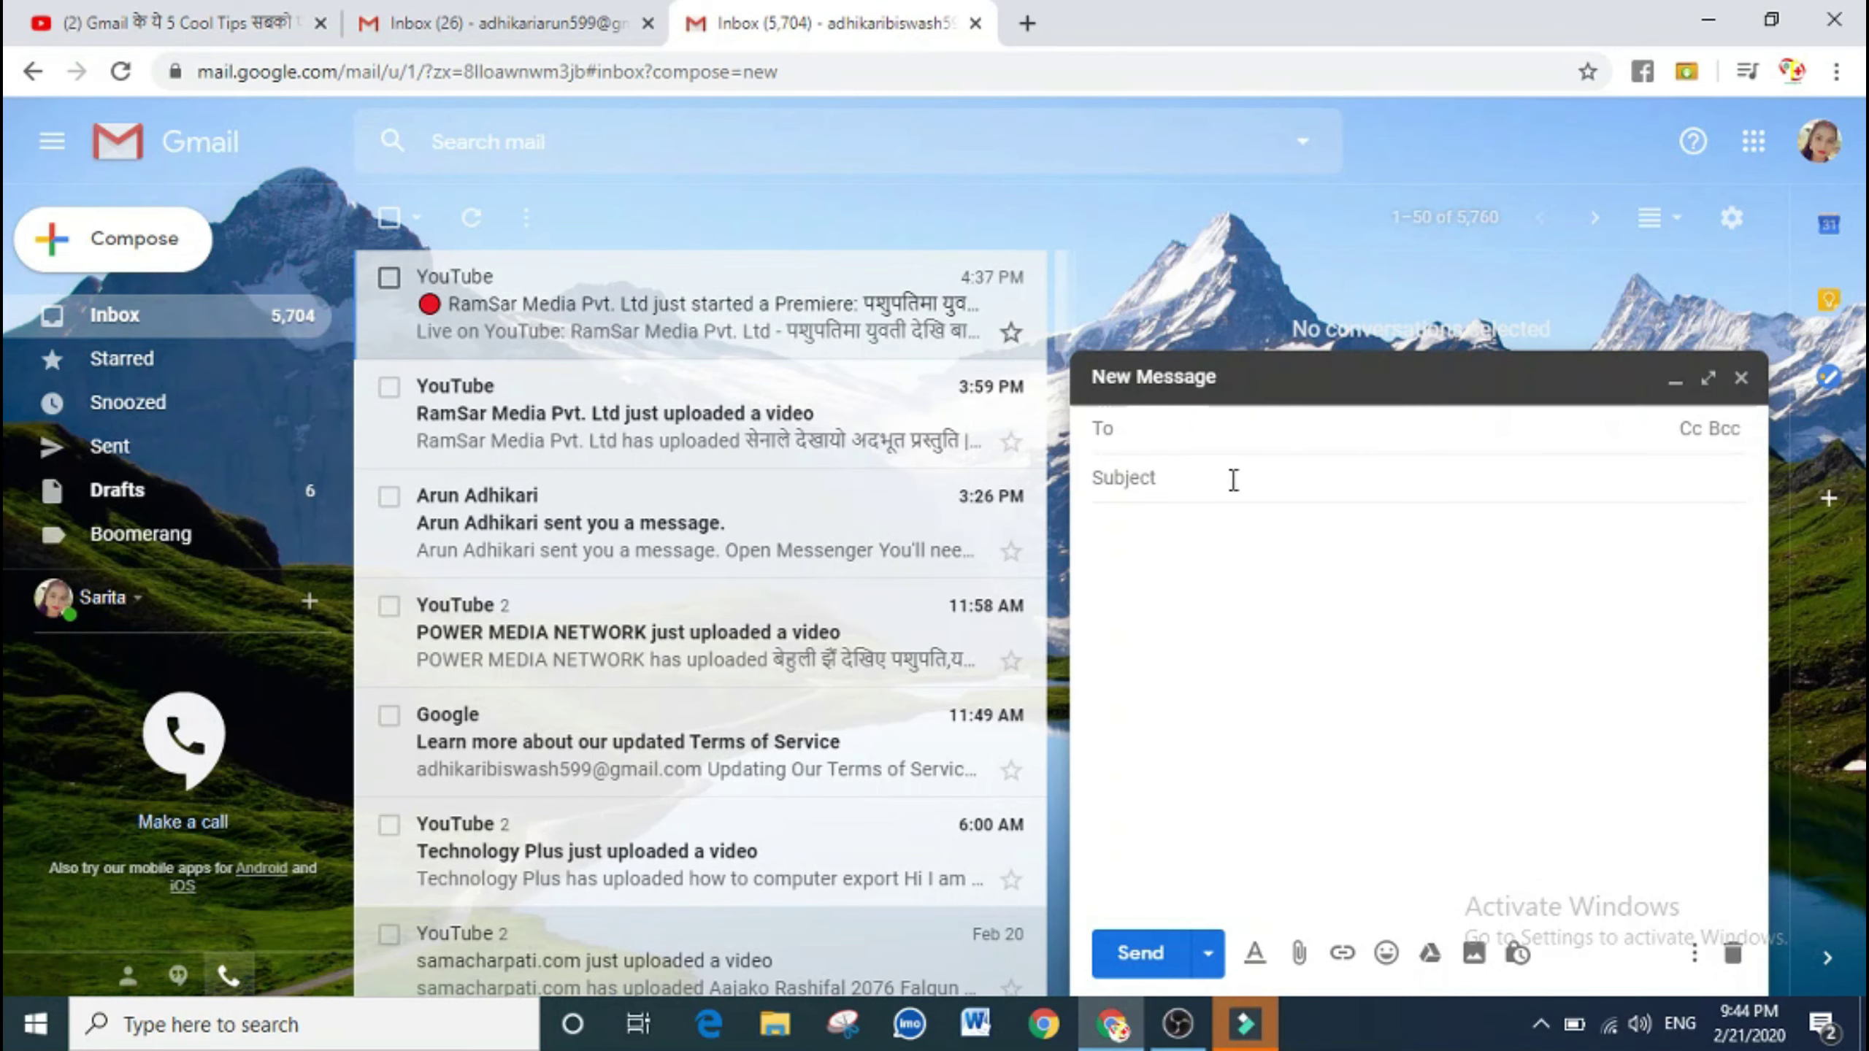
{"action": "type", "text": "a"}
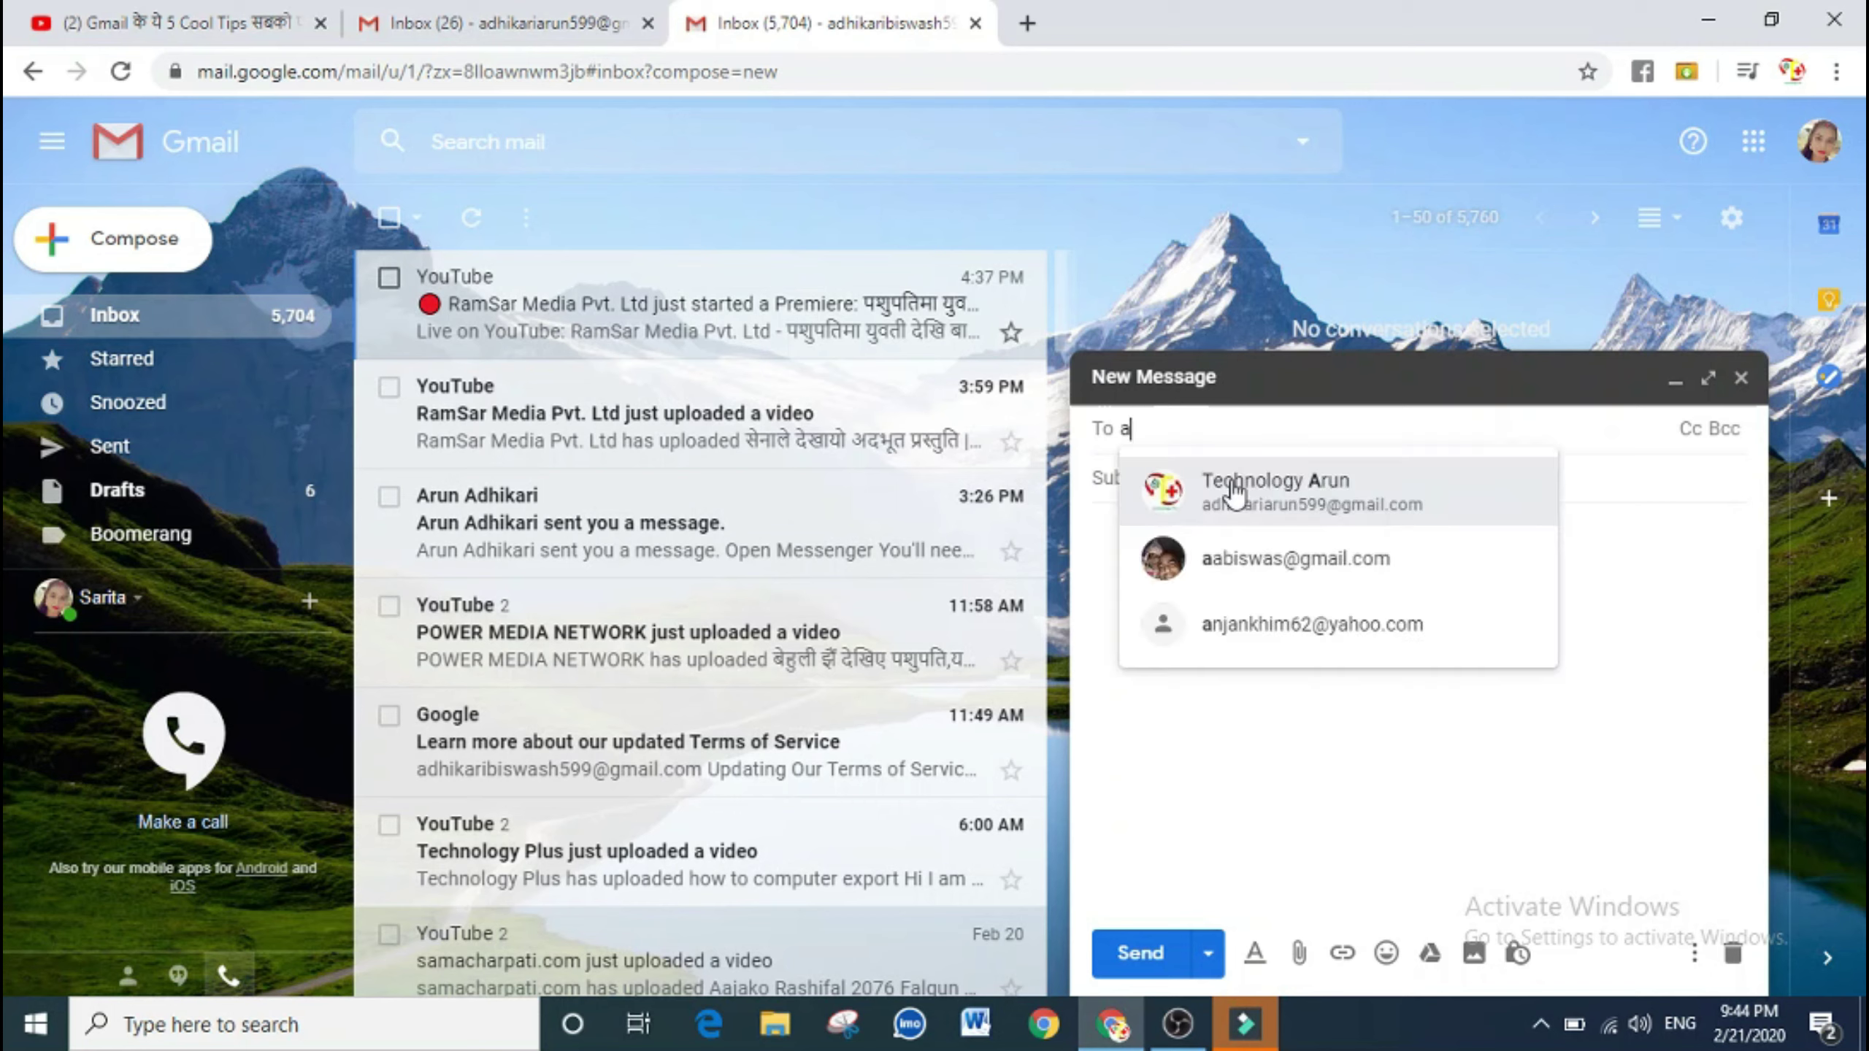
{"action": "left_click", "coordinate": [1234, 488]}
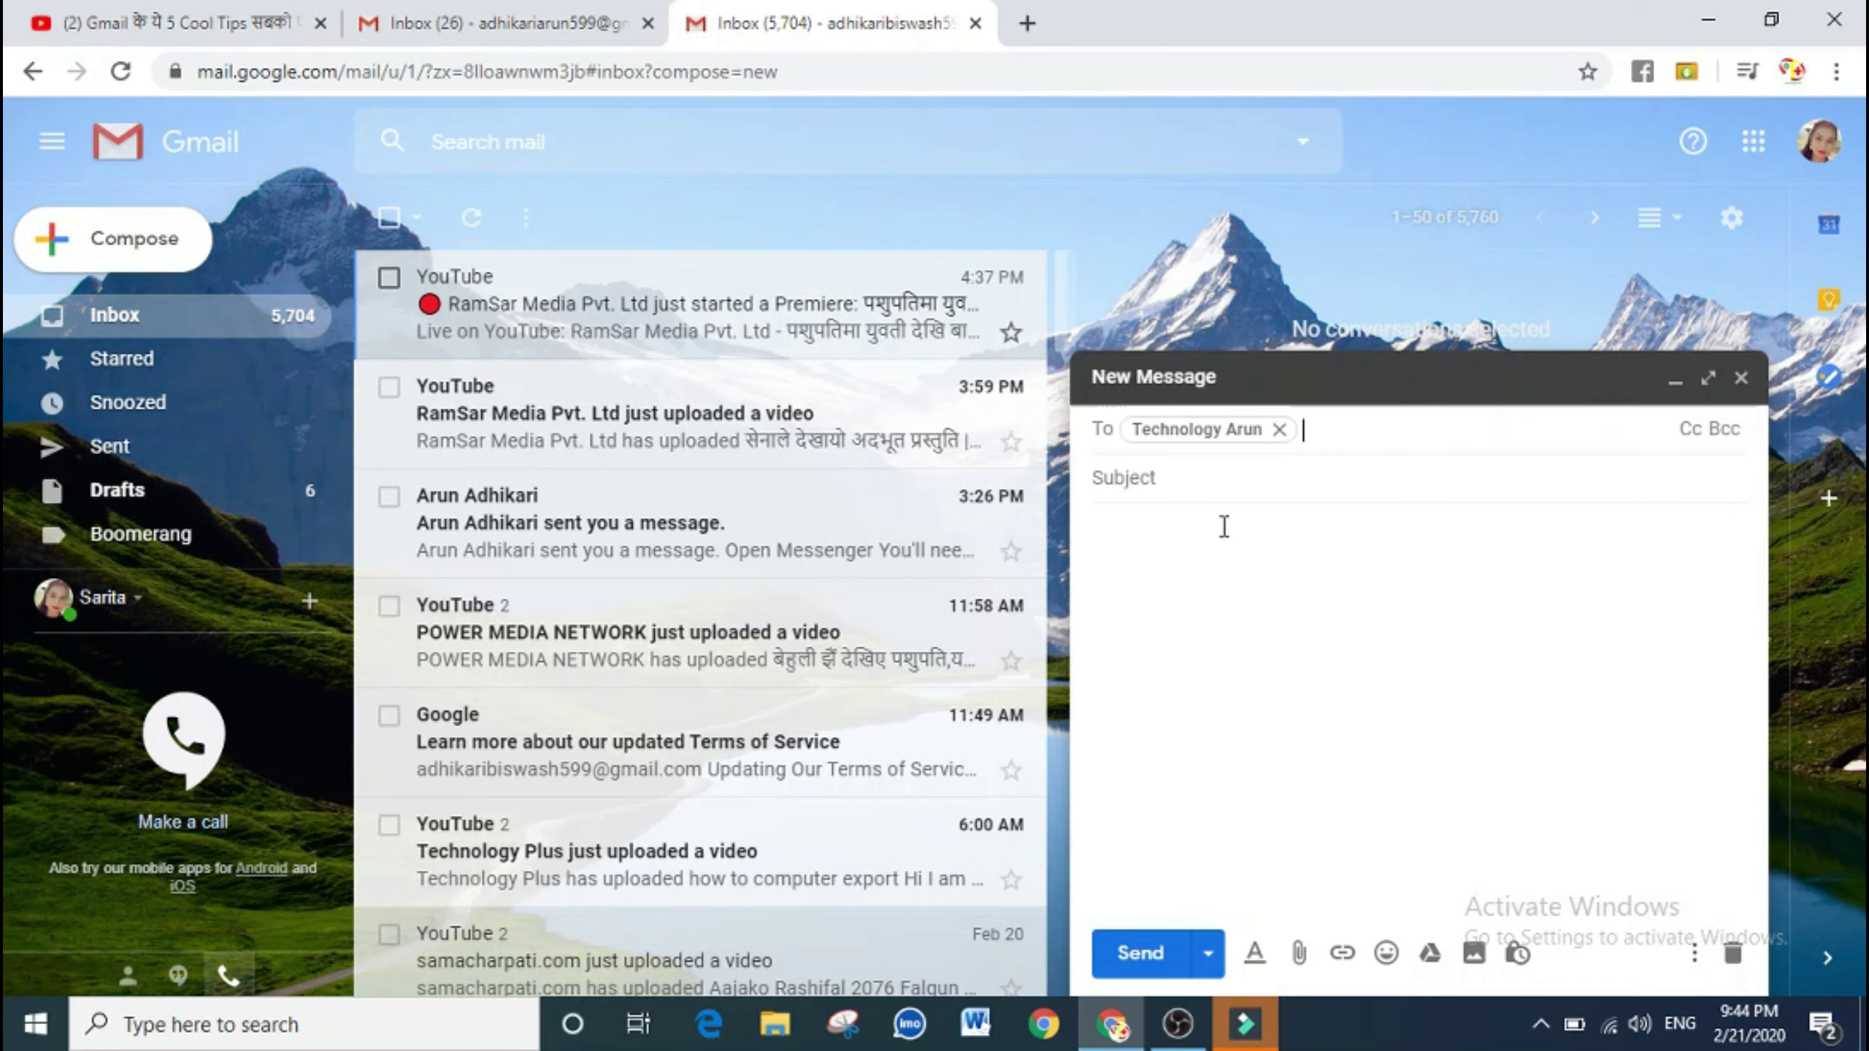
{"action": "left_click", "coordinate": [1217, 552]}
{"action": "type", "text": "hell"}
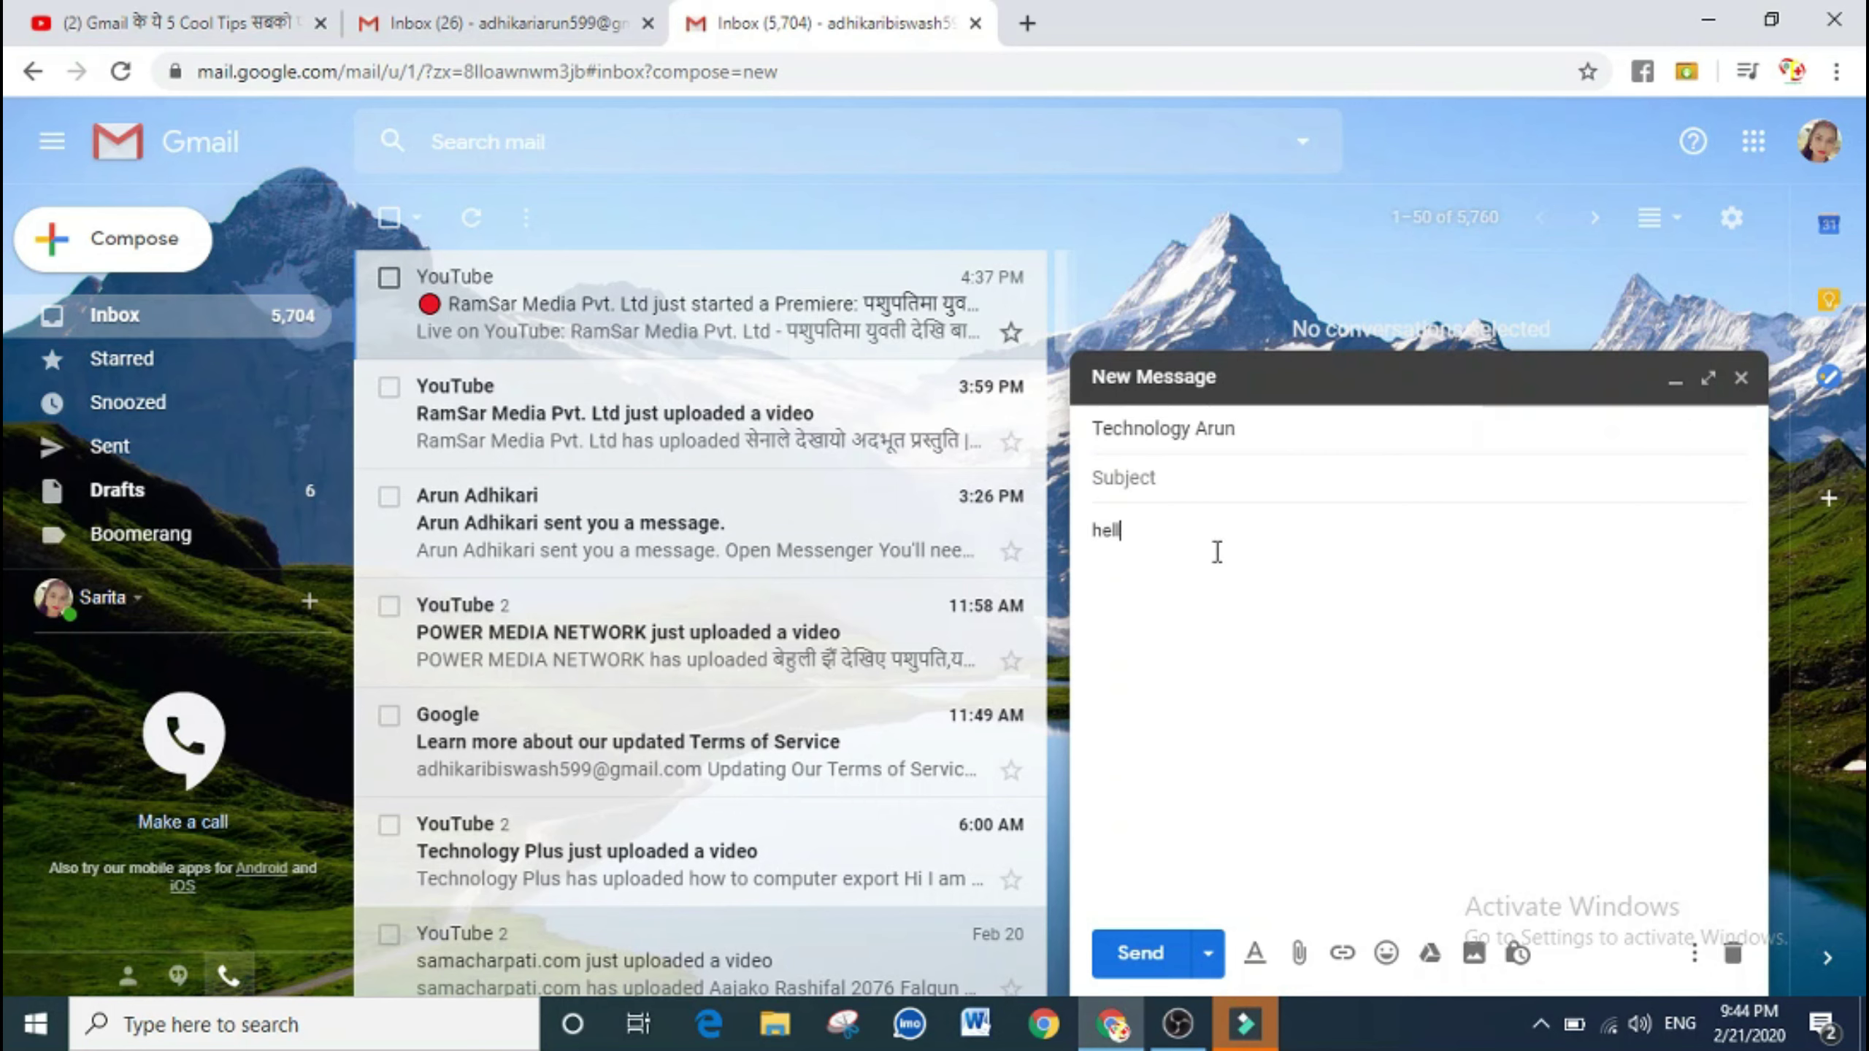
{"action": "type", "text": "e i am a"}
{"action": "type", "text": "run adhika"}
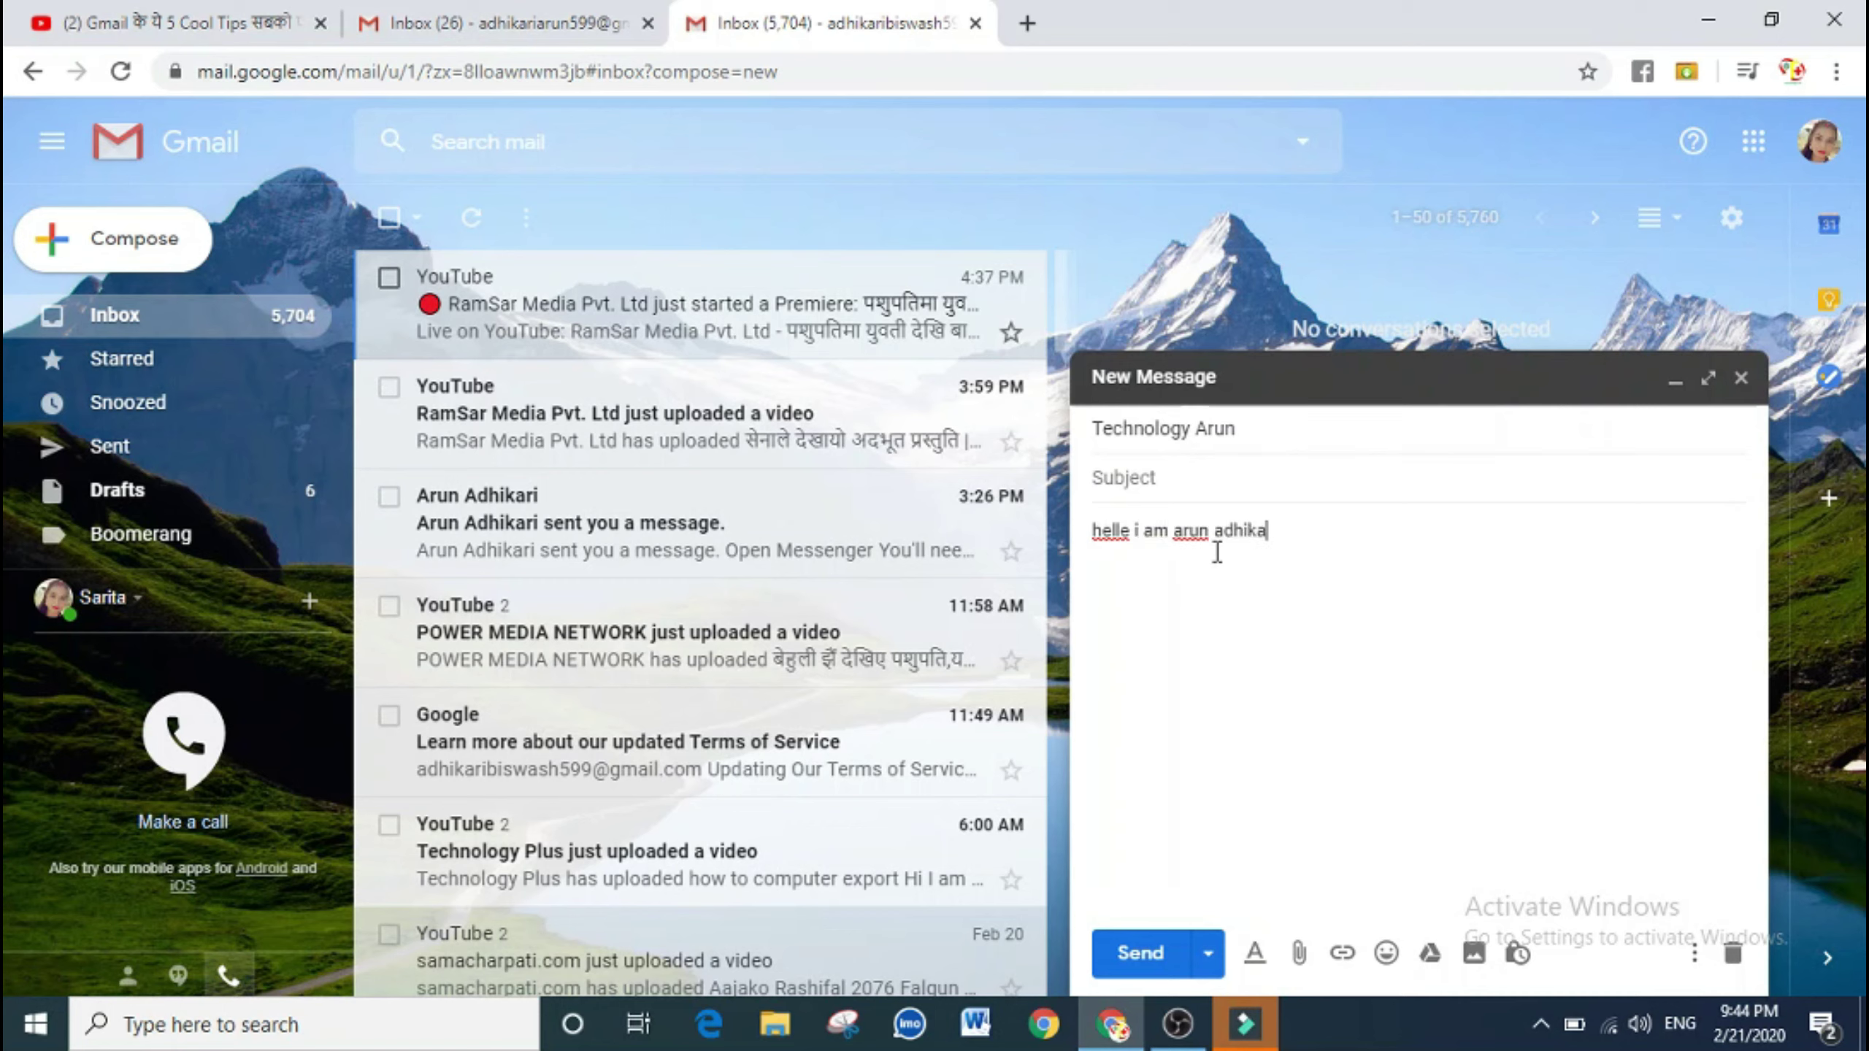
{"action": "type", "text": "ri"}
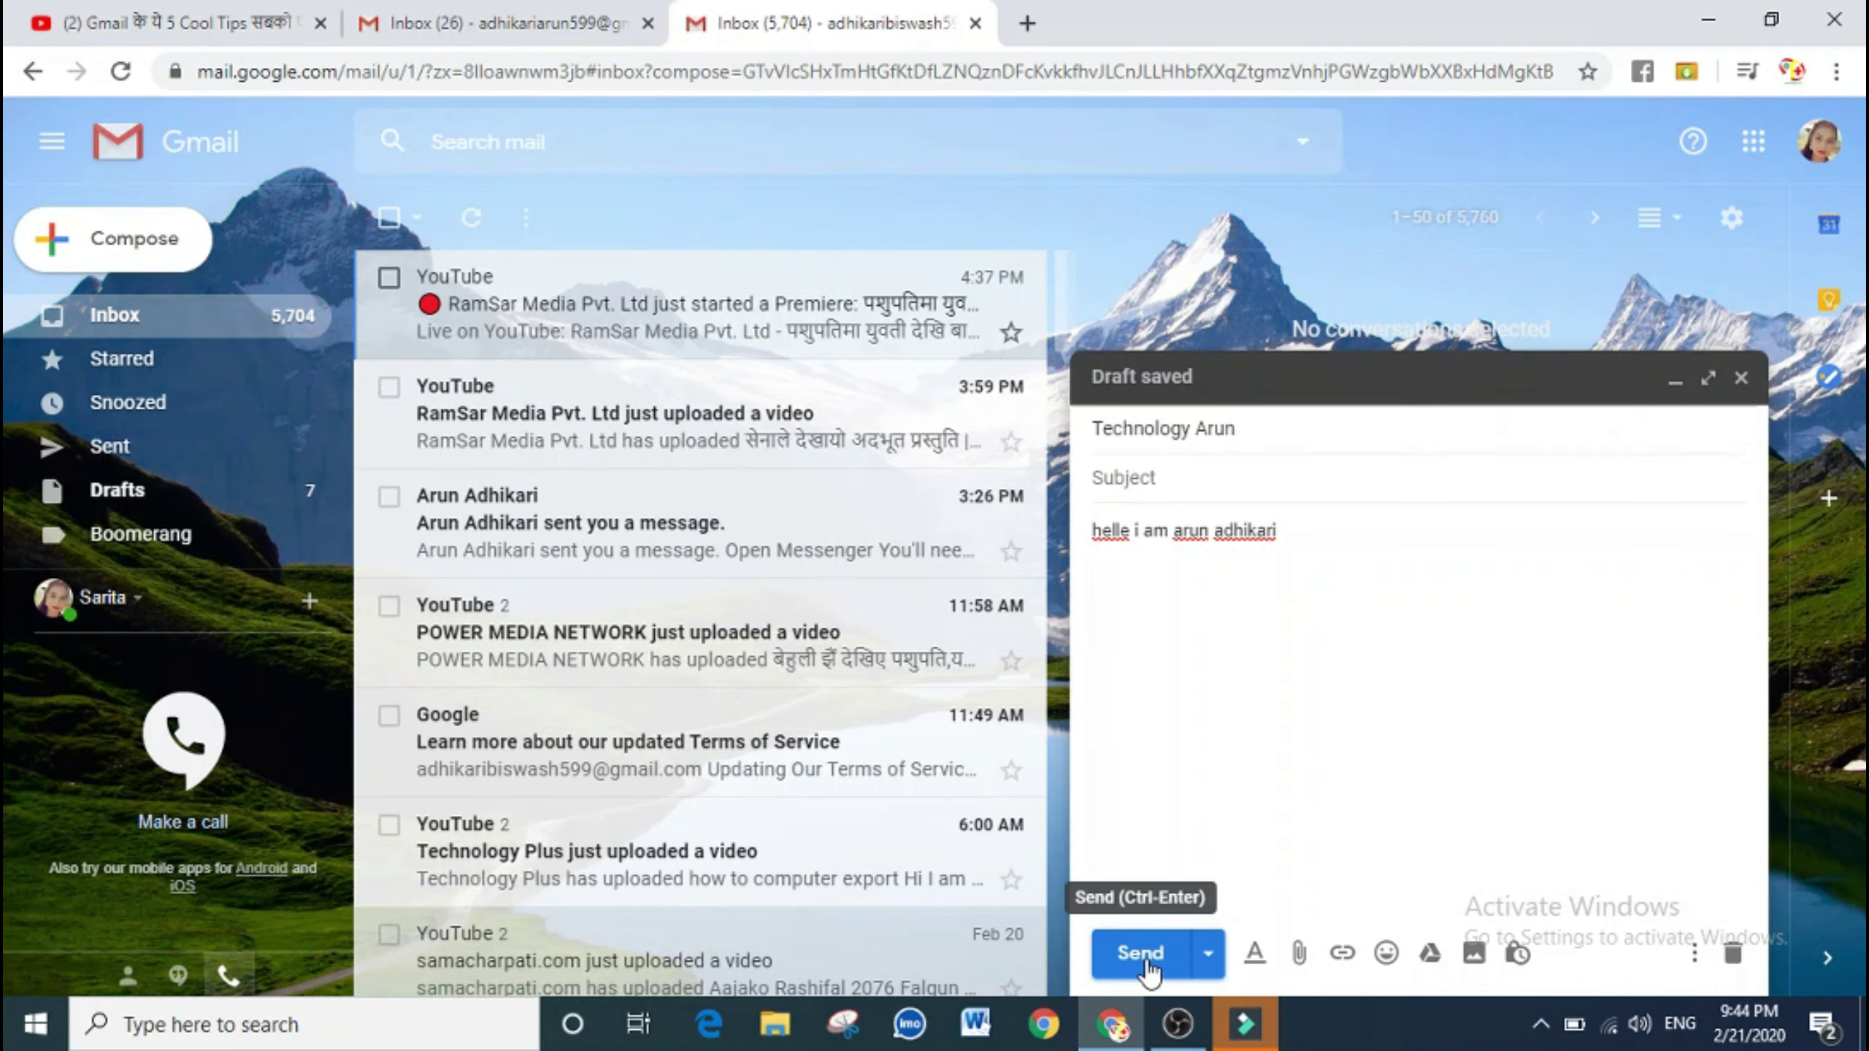
{"action": "left_click", "coordinate": [1140, 952]}
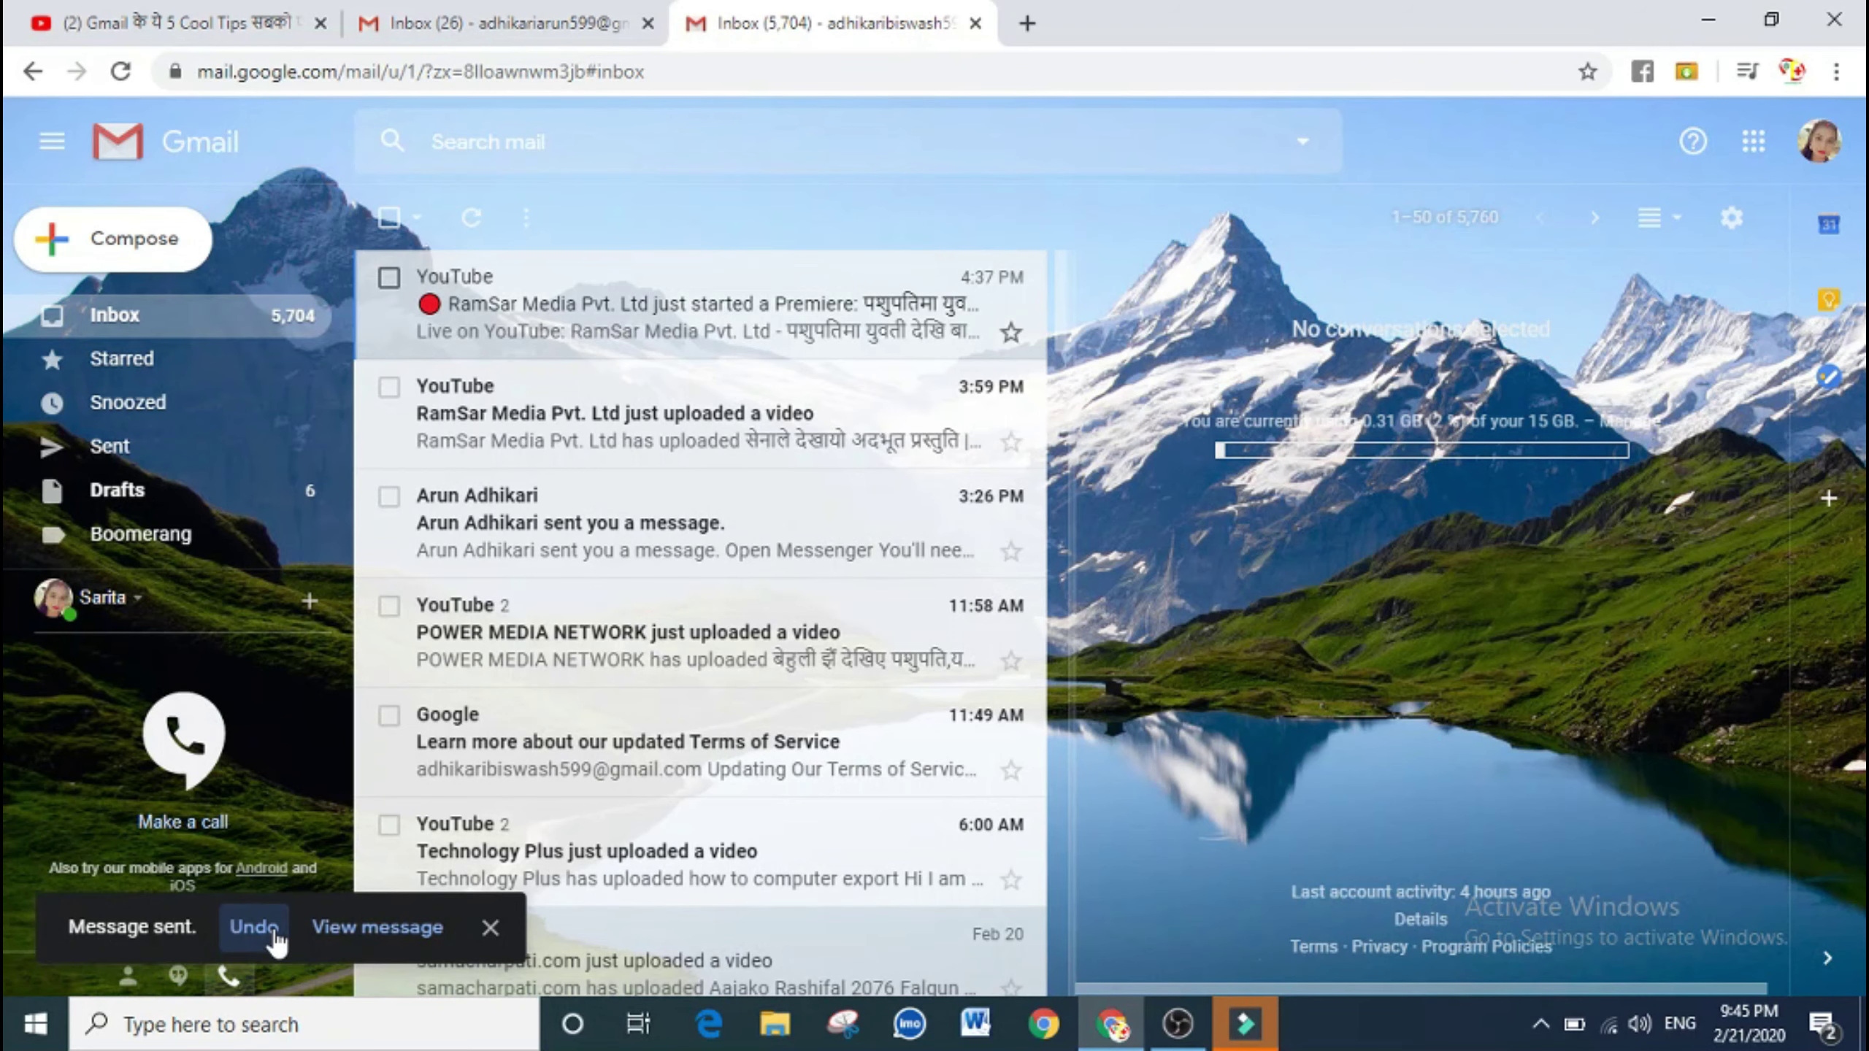
- Undo the just-sent hello test email from the 'Message sent' notification
{"action": "left_click", "coordinate": [254, 928]}
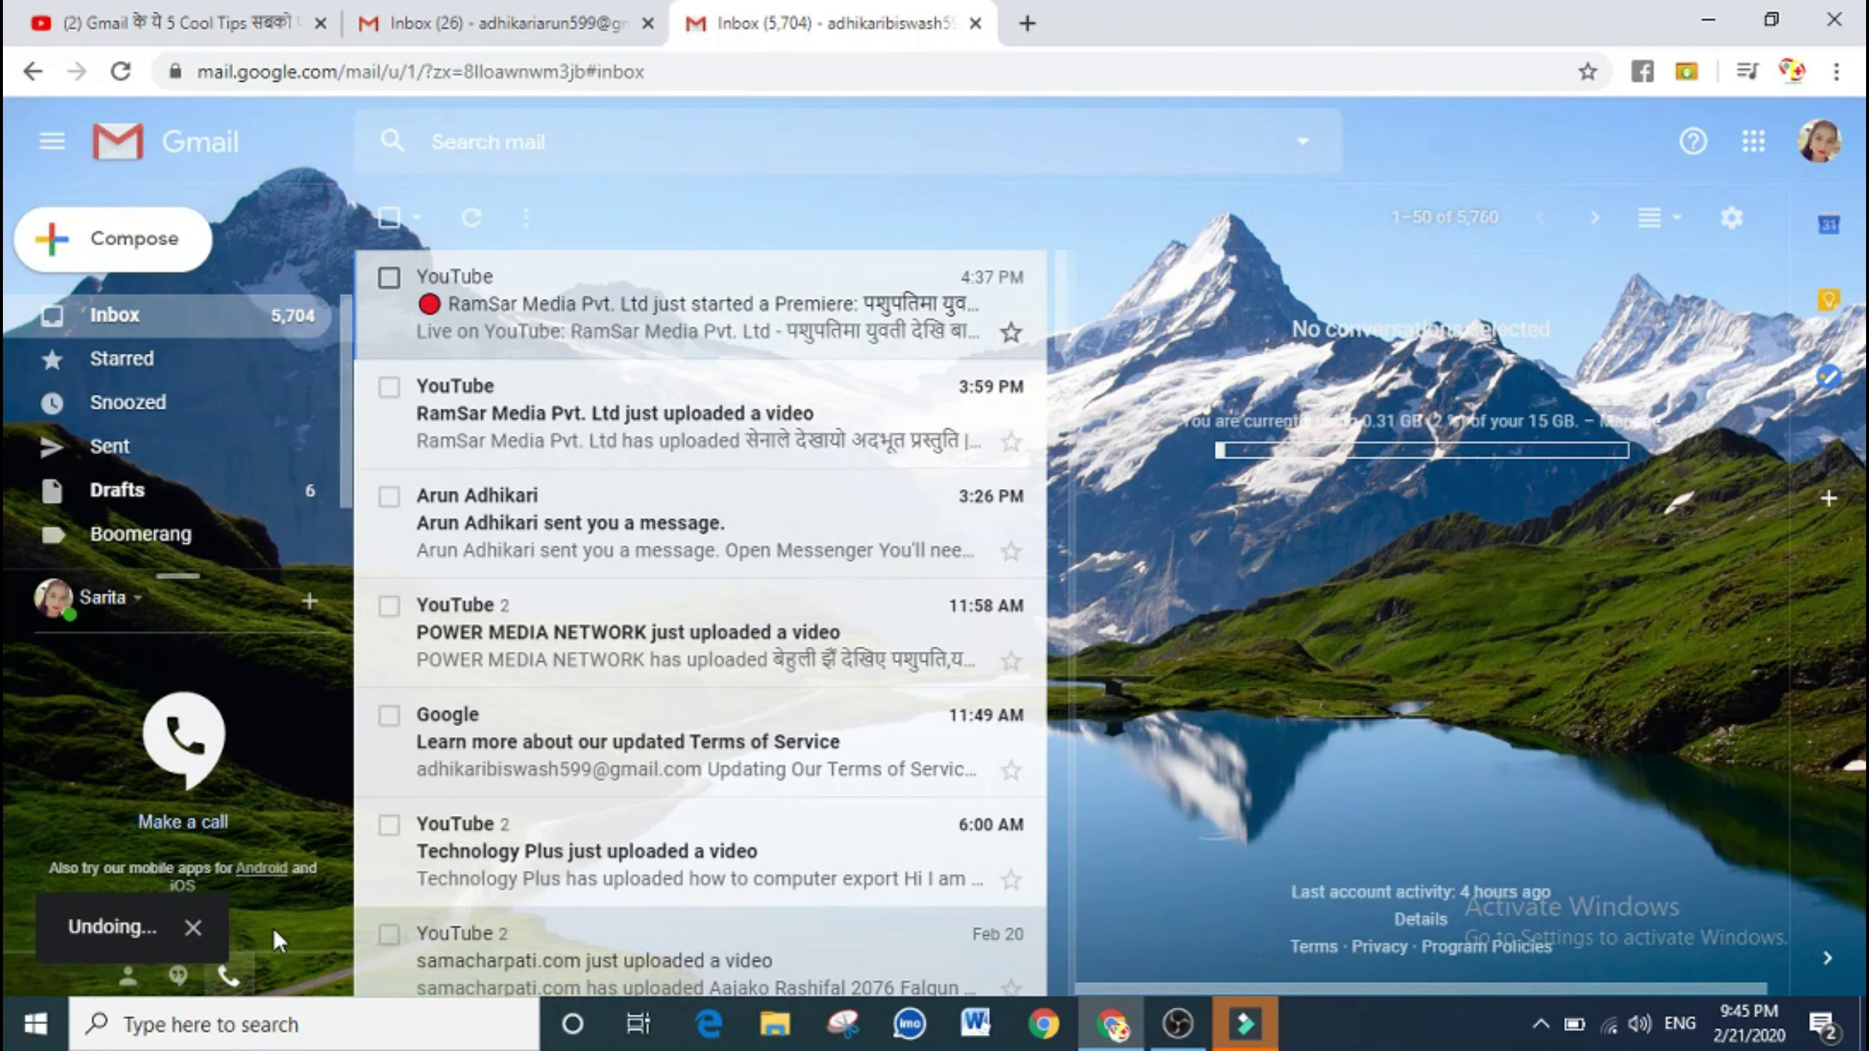